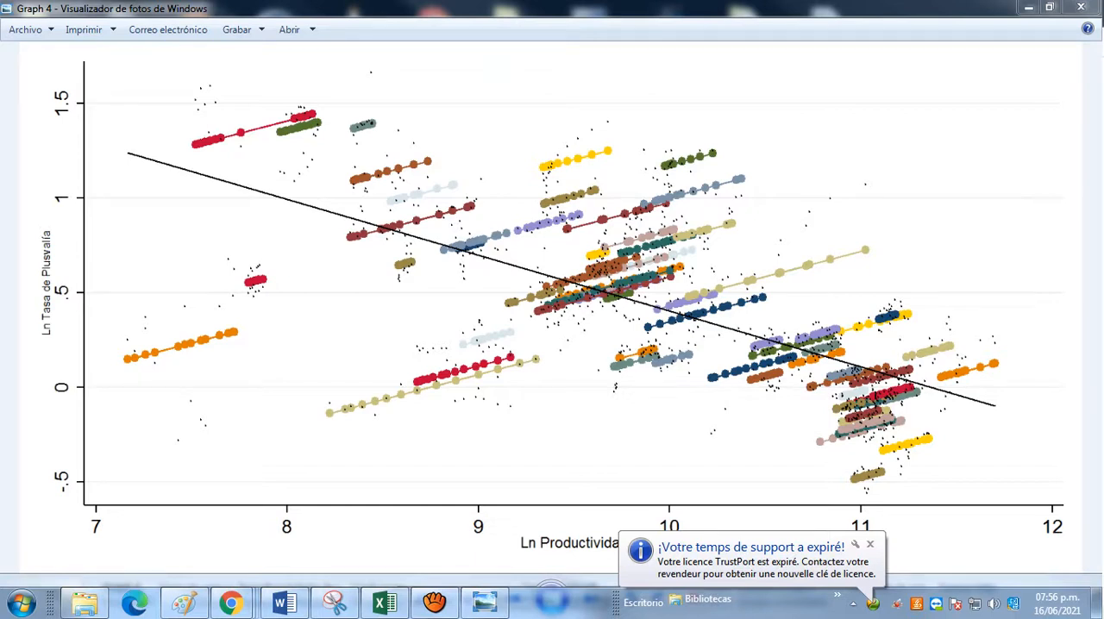
Step: Put the Graph 4 image away and open the Stata dataset "data panel productividad plusvalía 72 paises"
left_click(871, 546)
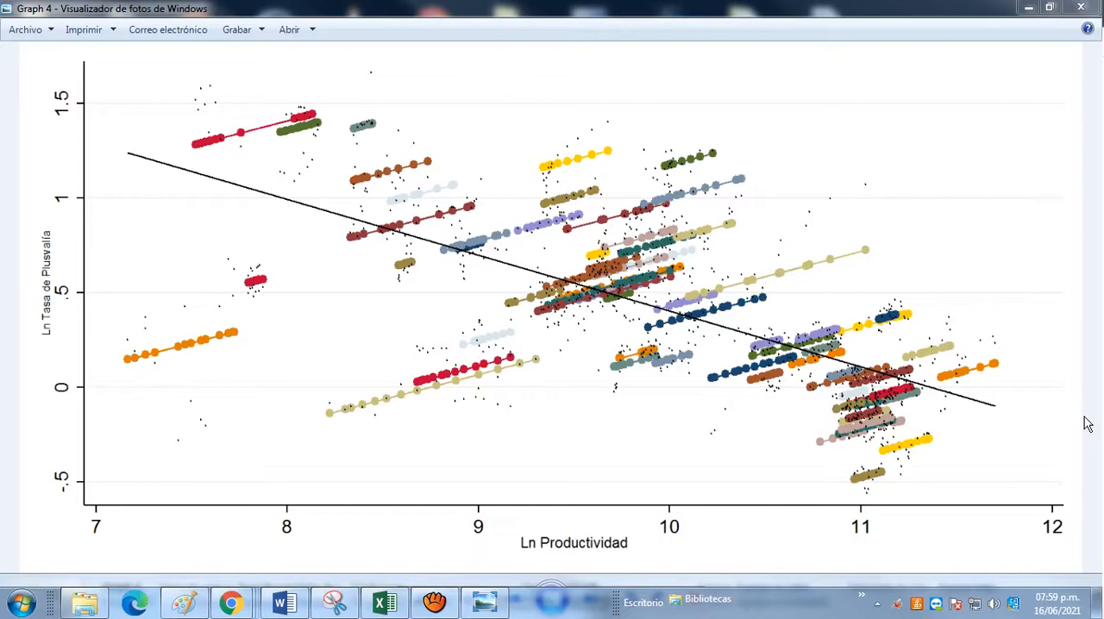
left_click(1028, 8)
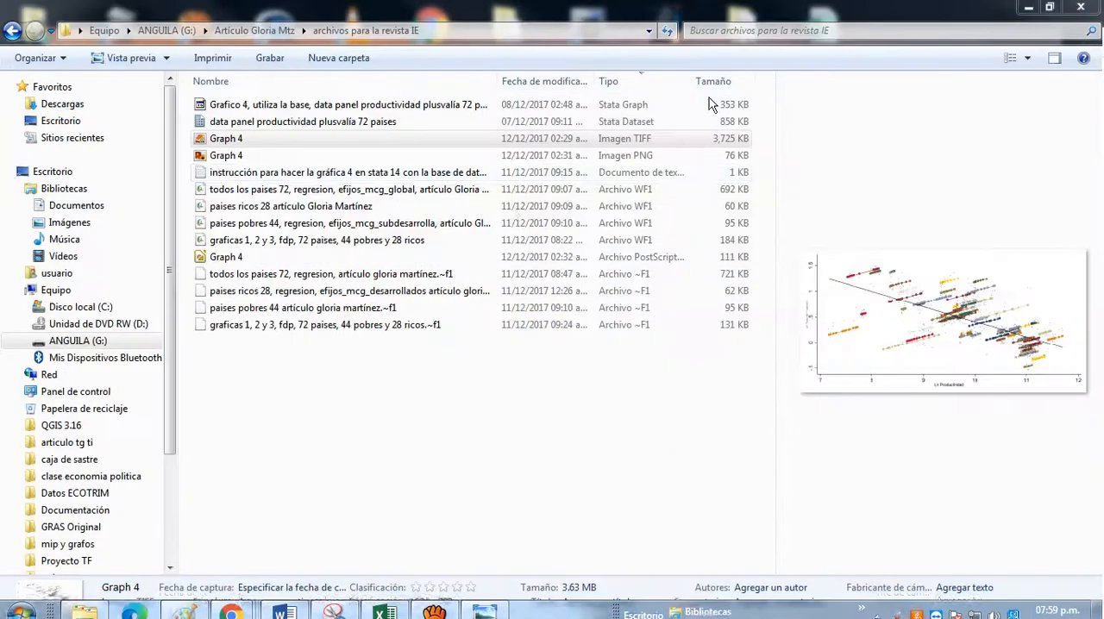
double_click(280, 123)
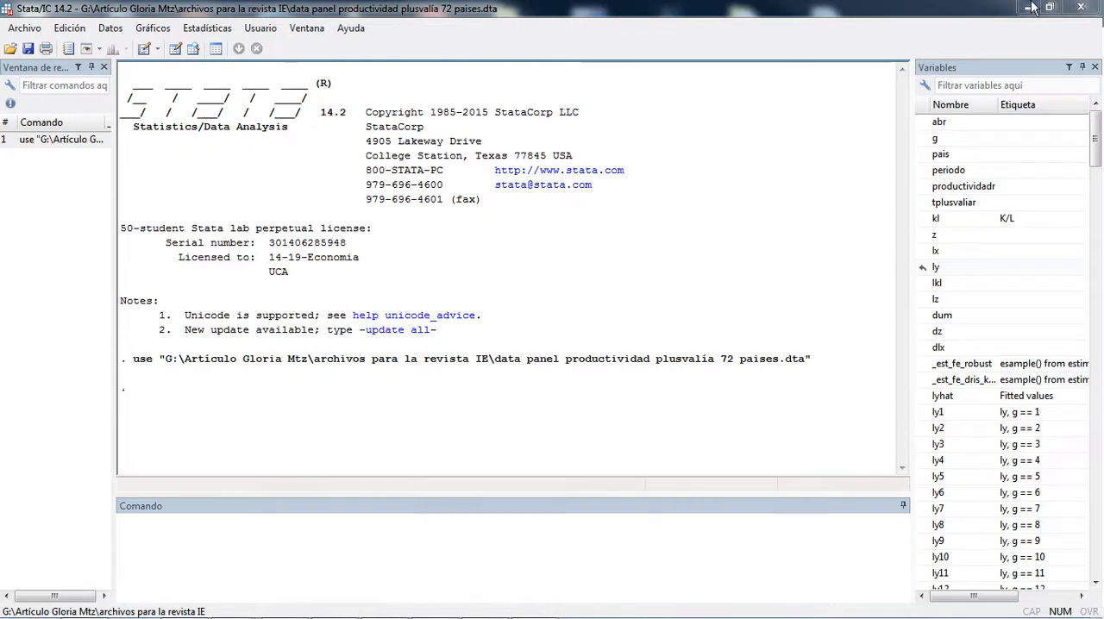
Step: Declare the dataset as panel data by running xtset g periodo, with g as panel variable and periodo as time variable
left_click(248, 530)
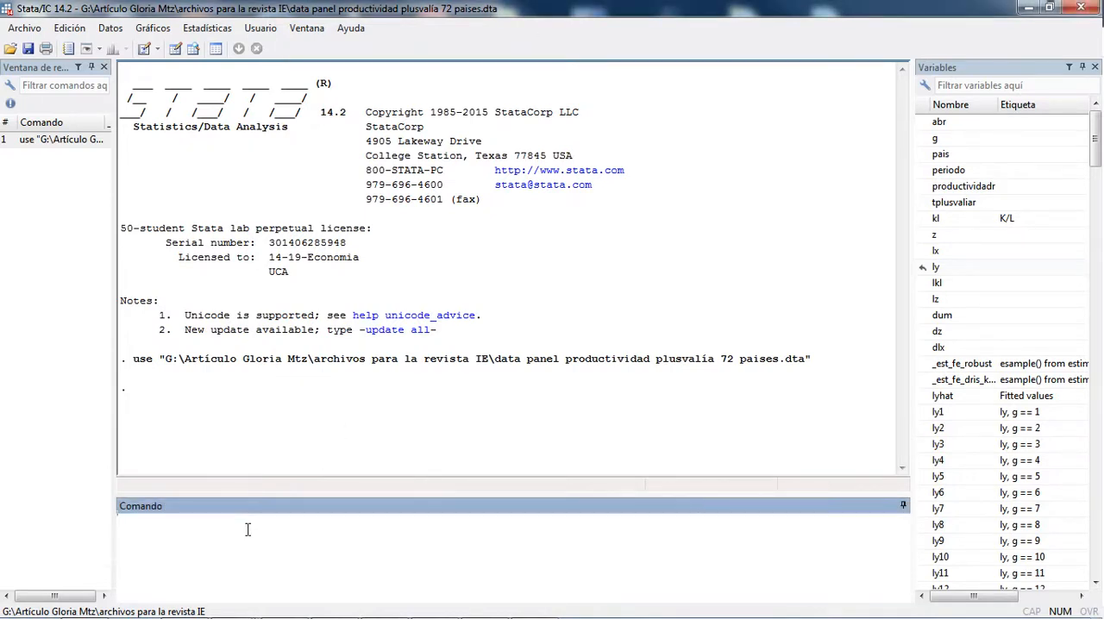
type("xtset")
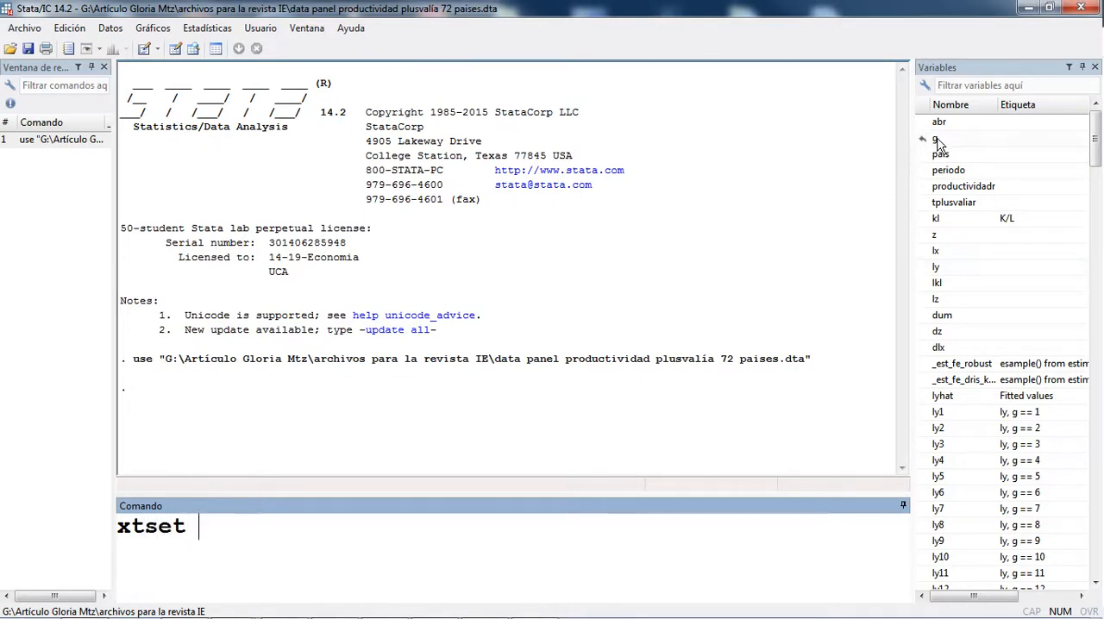
double_click(938, 142)
left_click(258, 528)
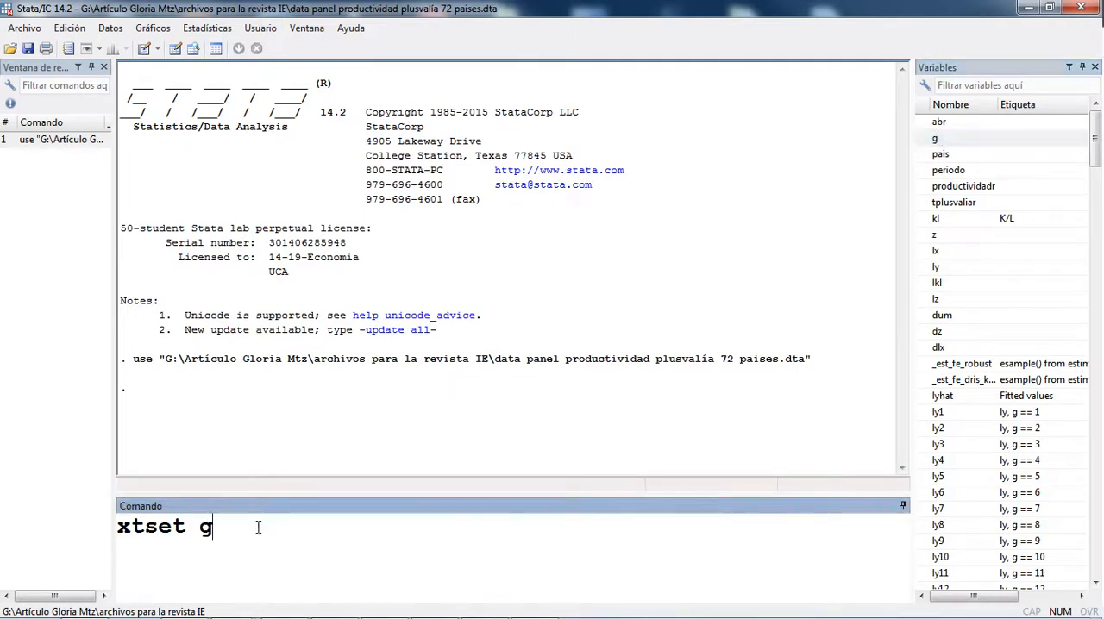
left_click(949, 171)
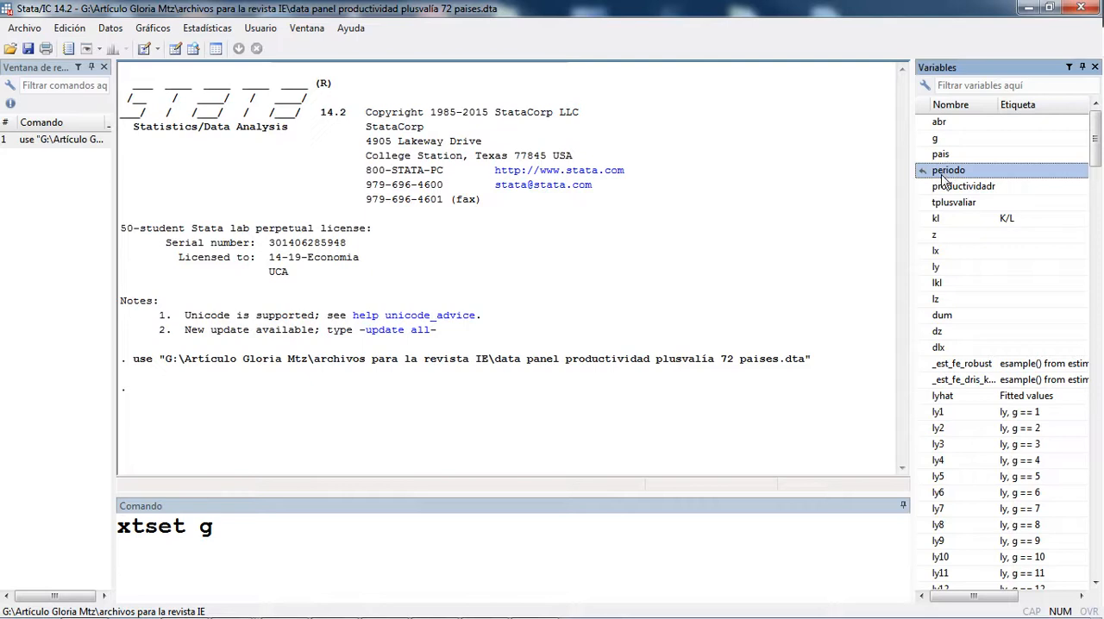
double_click(945, 174)
key("Return")
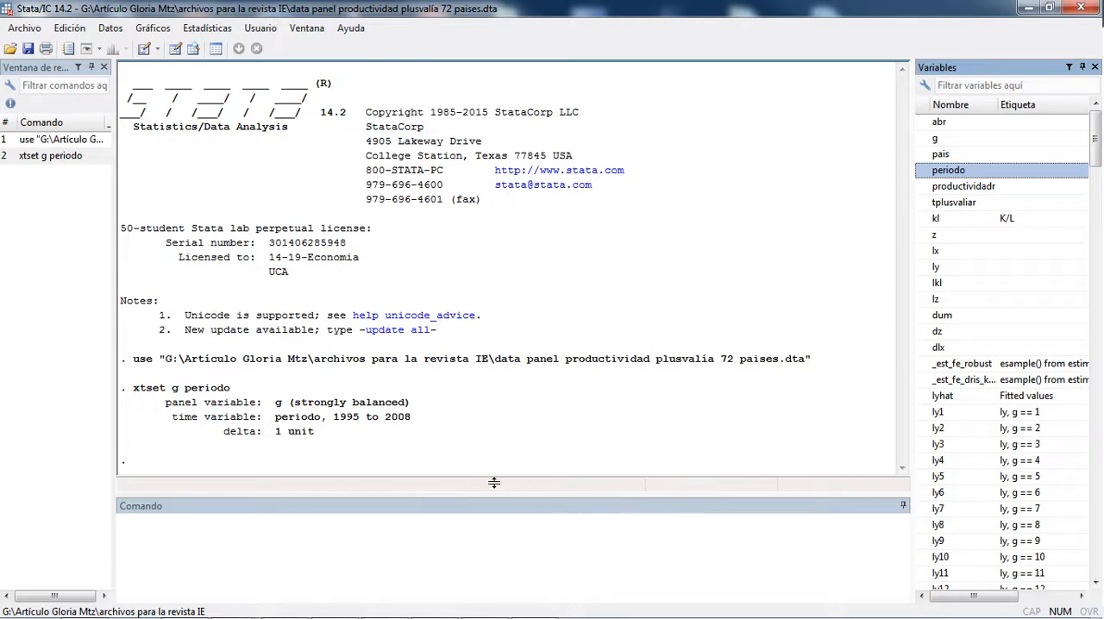
Step: Open the dataset in the Data Editor and review how the yearly rows are grouped by country
left_click(174, 50)
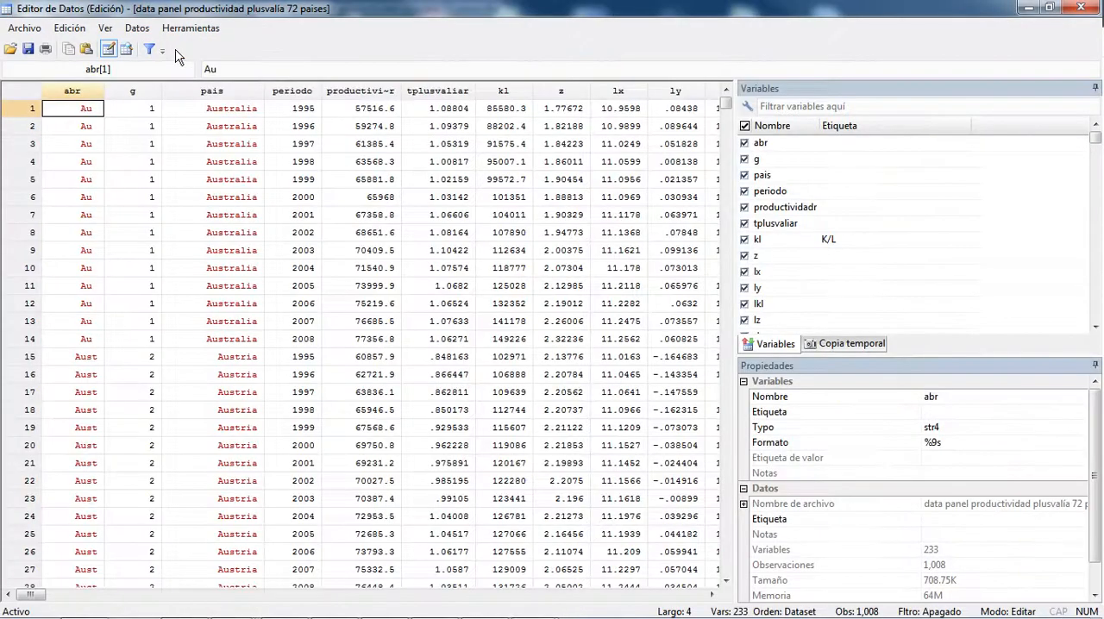
scroll(205, 244, "down", 3)
scroll(215, 262, "down", 20)
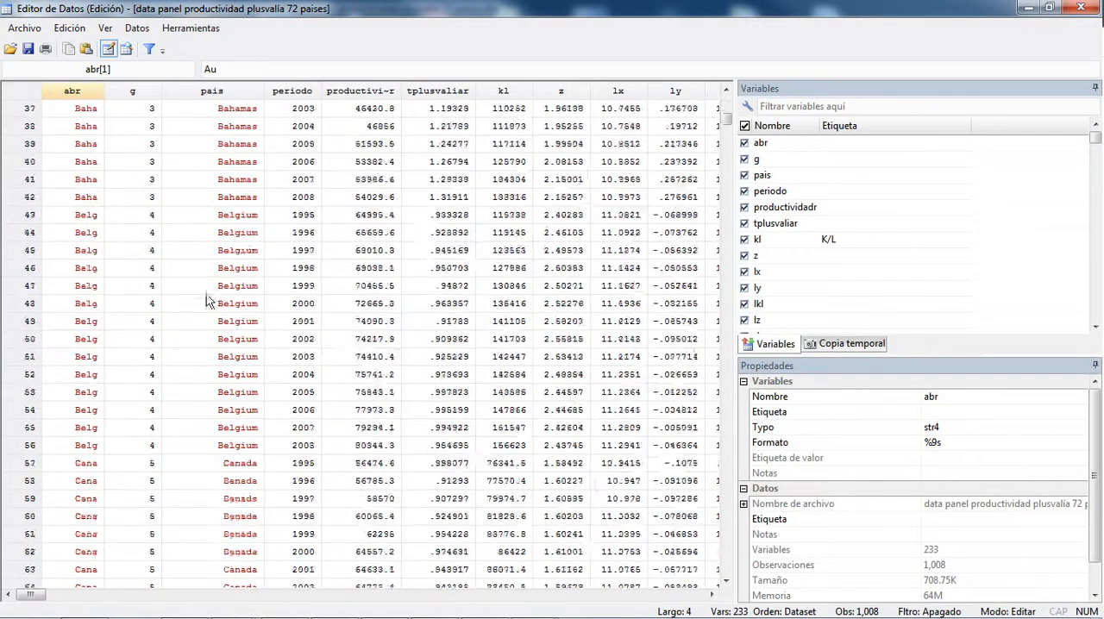
scroll(226, 371, "down", 6)
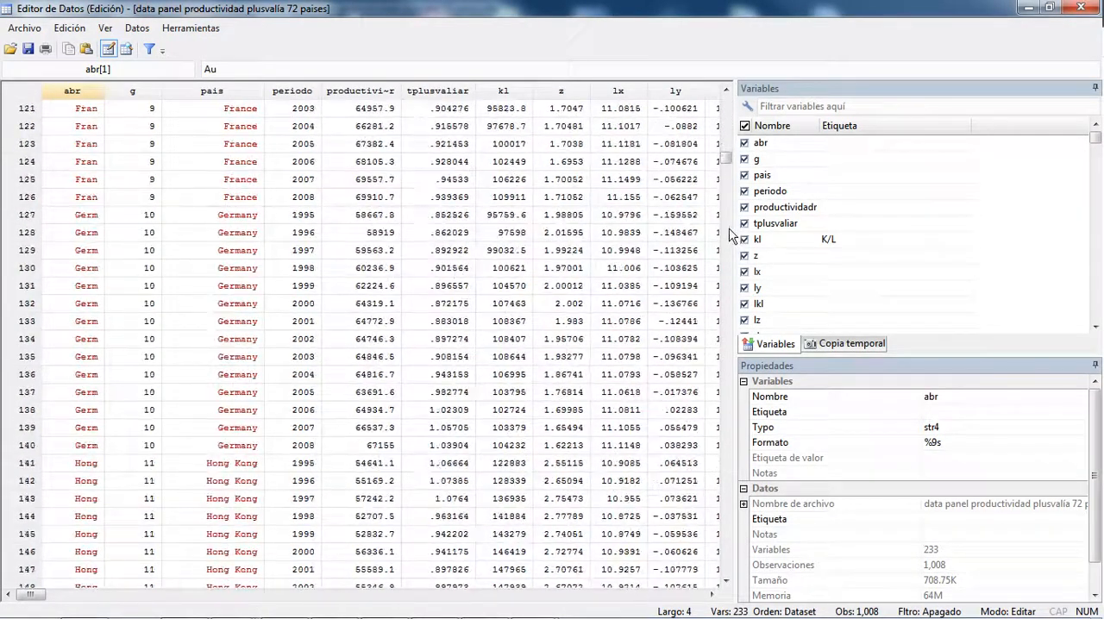
left_click_drag(727, 164, 732, 102)
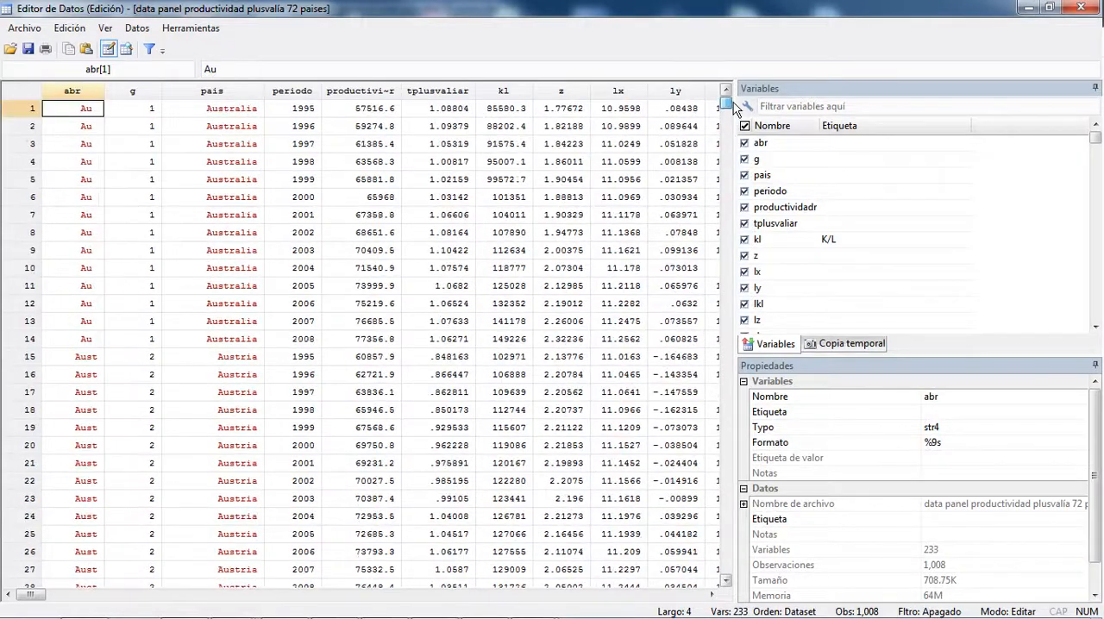
scroll(141, 173, "down", 11)
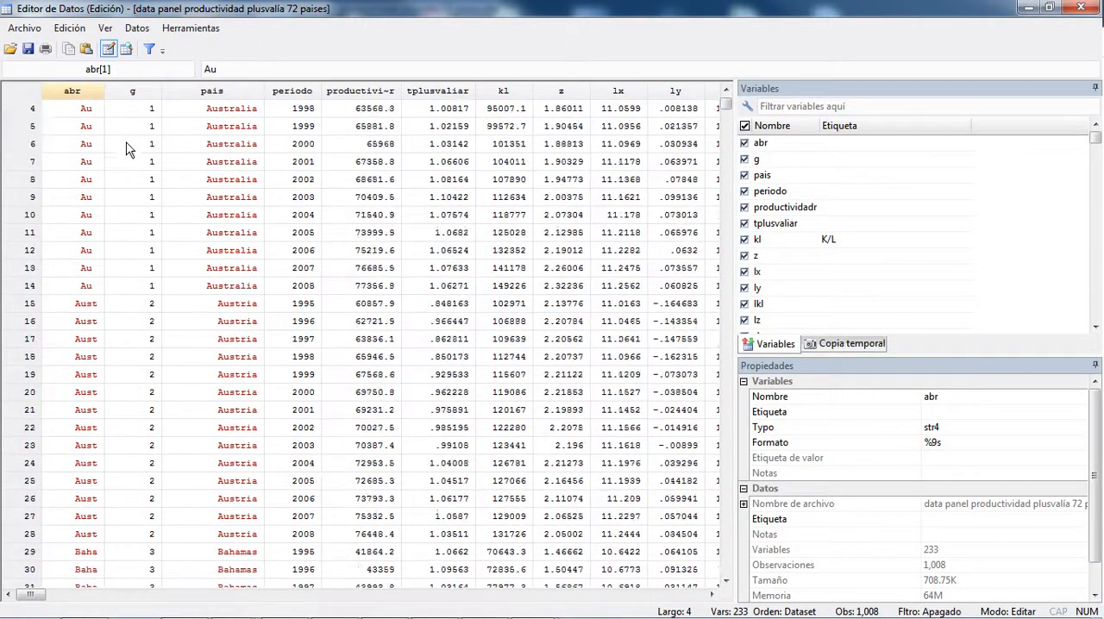
scroll(198, 269, "up", 11)
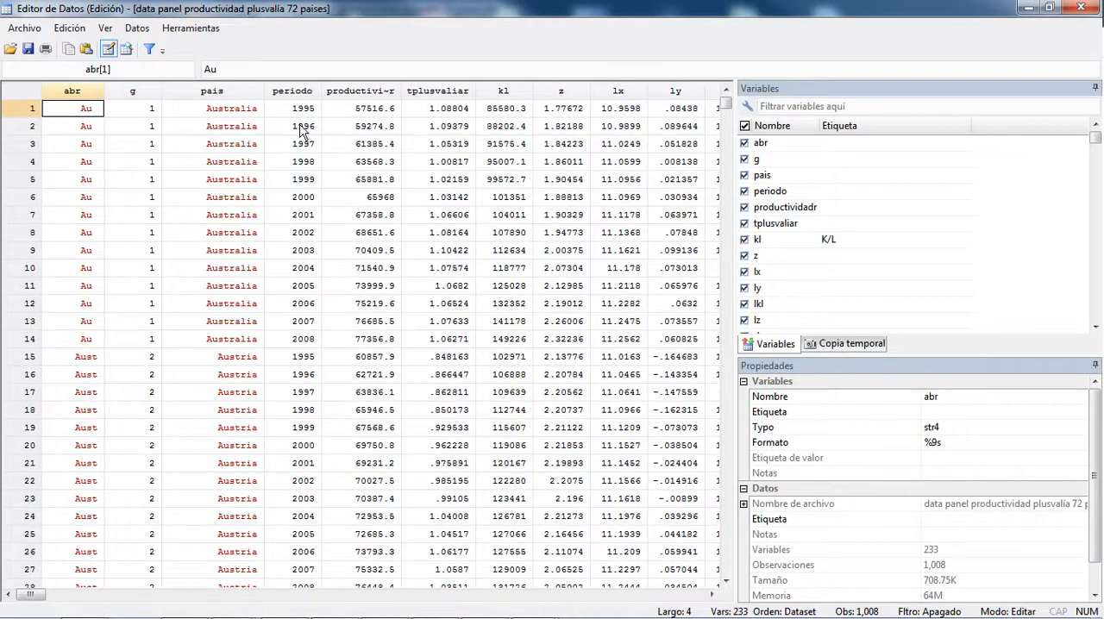
Step: Inspect the productividadr, tplusvaliar, lx and ly columns, and close the Data Editor
left_click(372, 91)
left_click(442, 93)
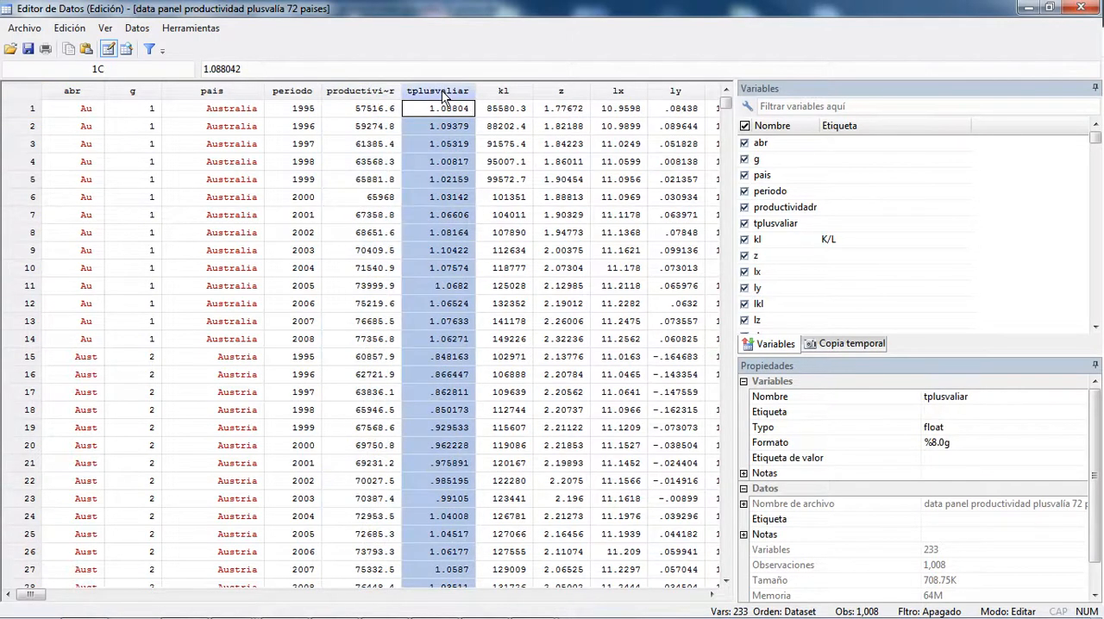
left_click(619, 93)
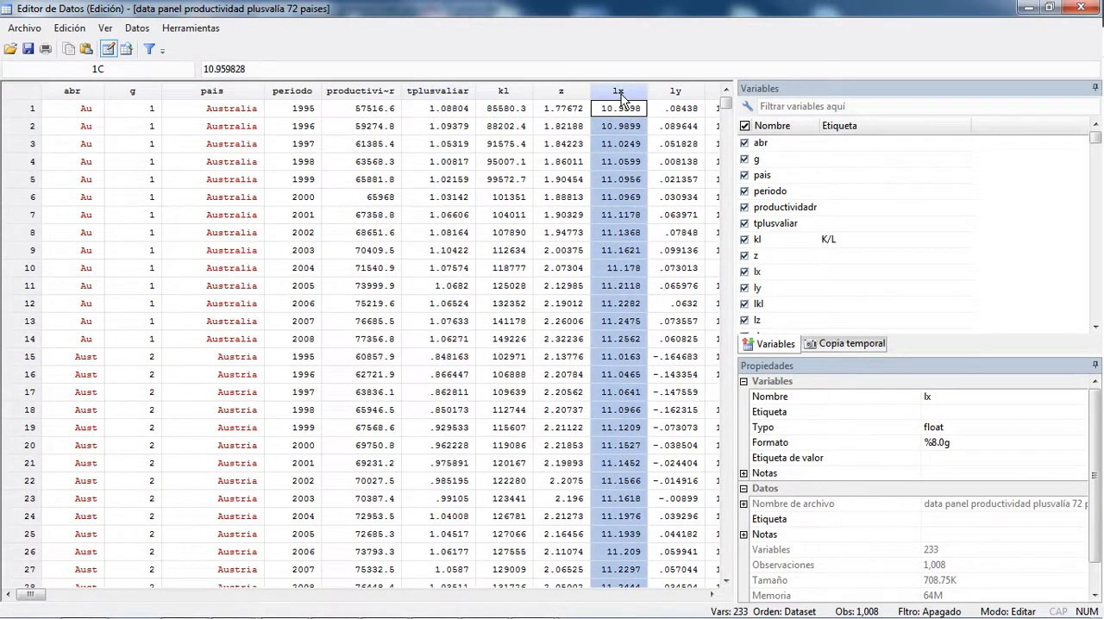
left_click(675, 93)
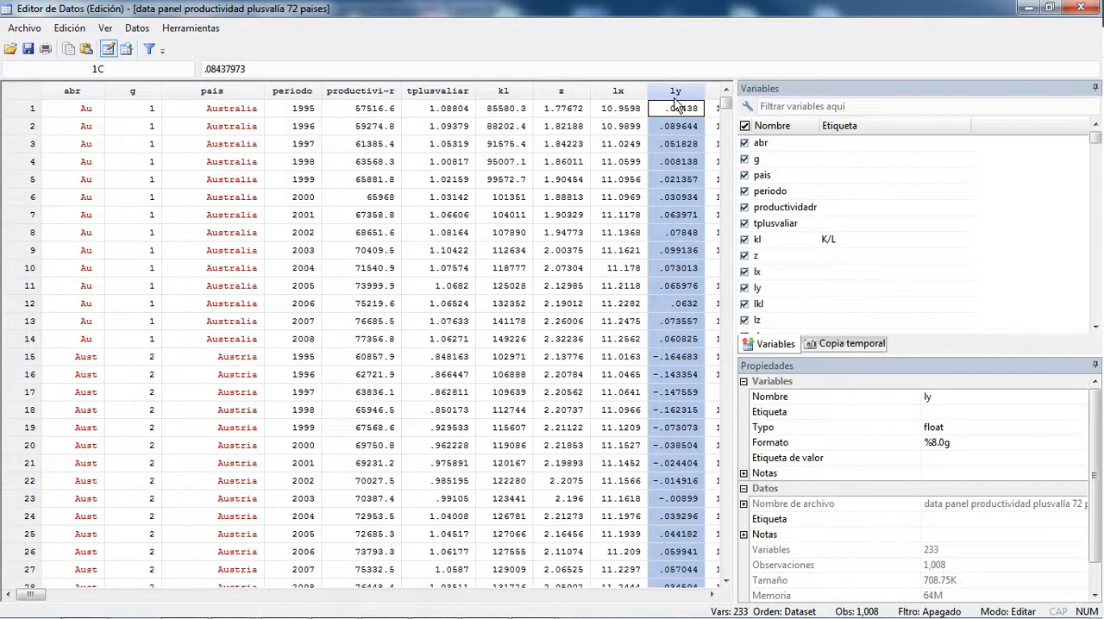
left_click(1084, 10)
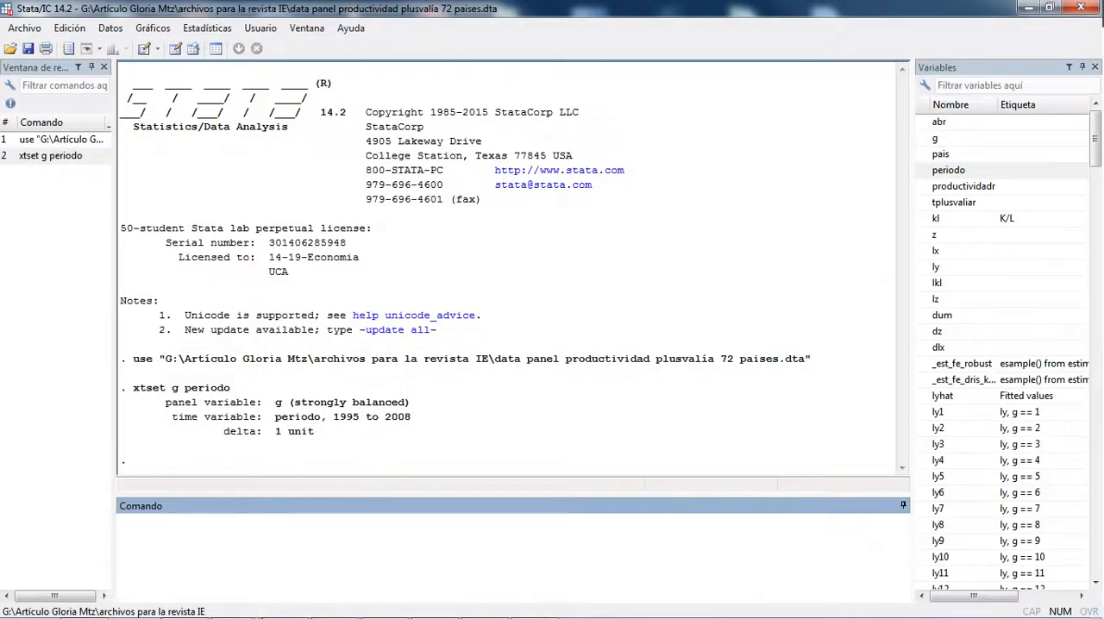
Step: Switch to the Base Productividad_tplusvalia workbook in Excel and review the Ricos sheet up to its header row
left_click(385, 603)
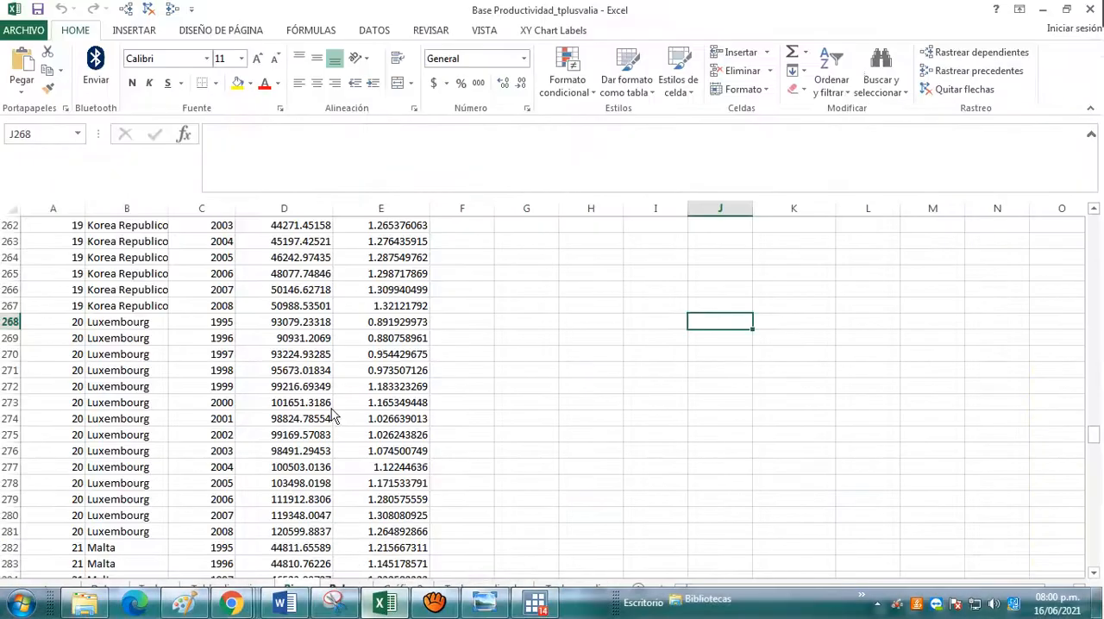
scroll(414, 538, "up", 20)
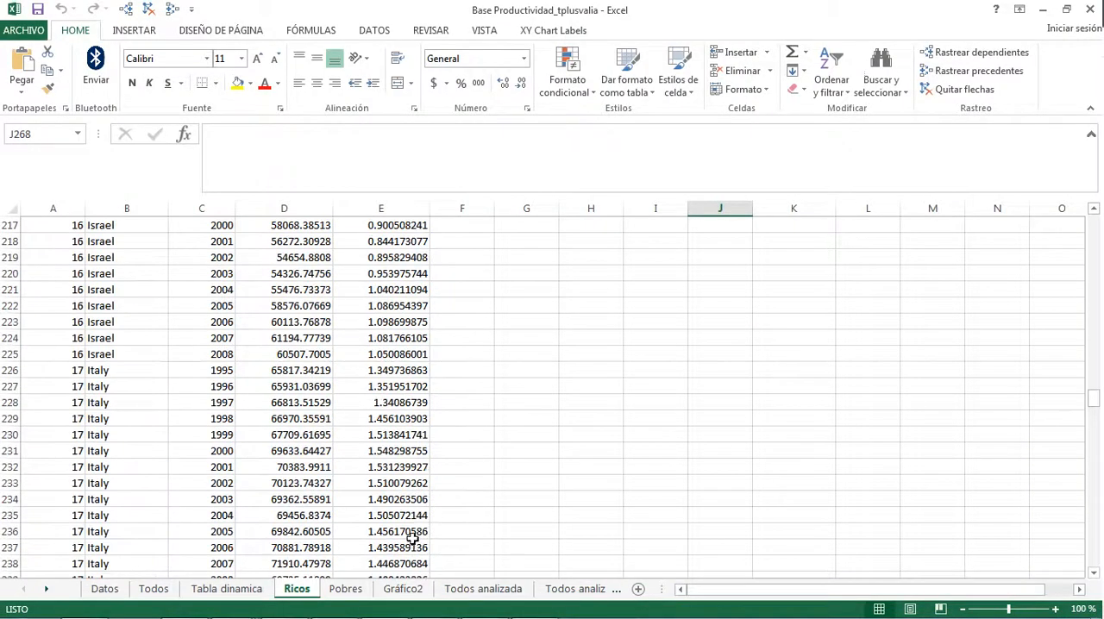
scroll(414, 538, "up", 7)
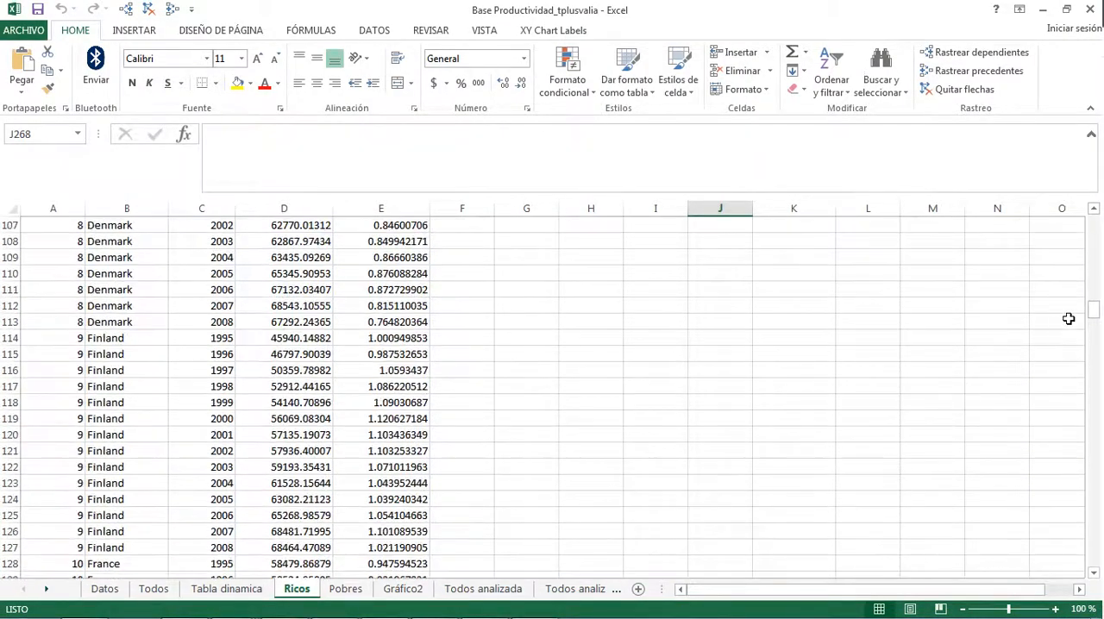
left_click_drag(1092, 316, 1095, 223)
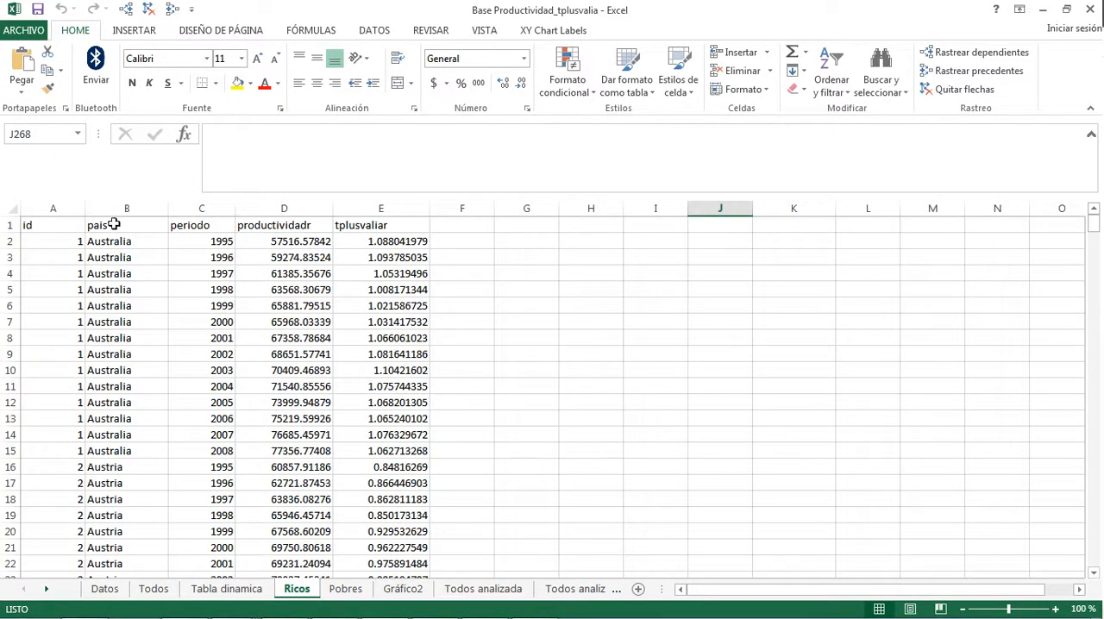
left_click(156, 231)
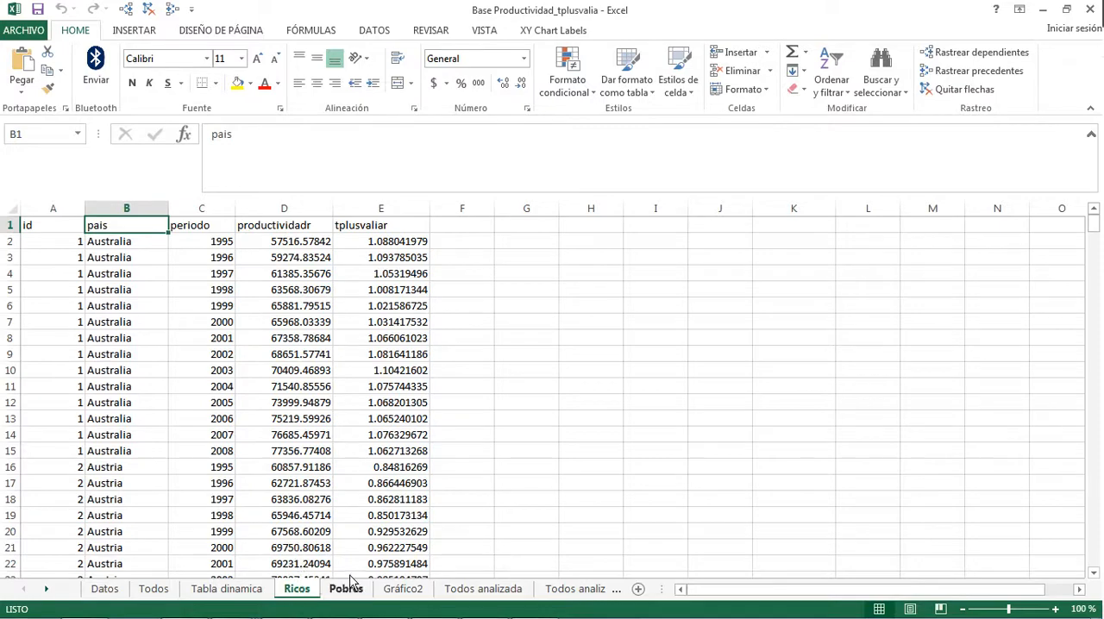
Step: Examine the Todos analizada (2) sheet, from its last Venezuela record back to the column headers and first countries
left_click(575, 590)
scroll(776, 537, "up", 13)
scroll(744, 513, "down", 16)
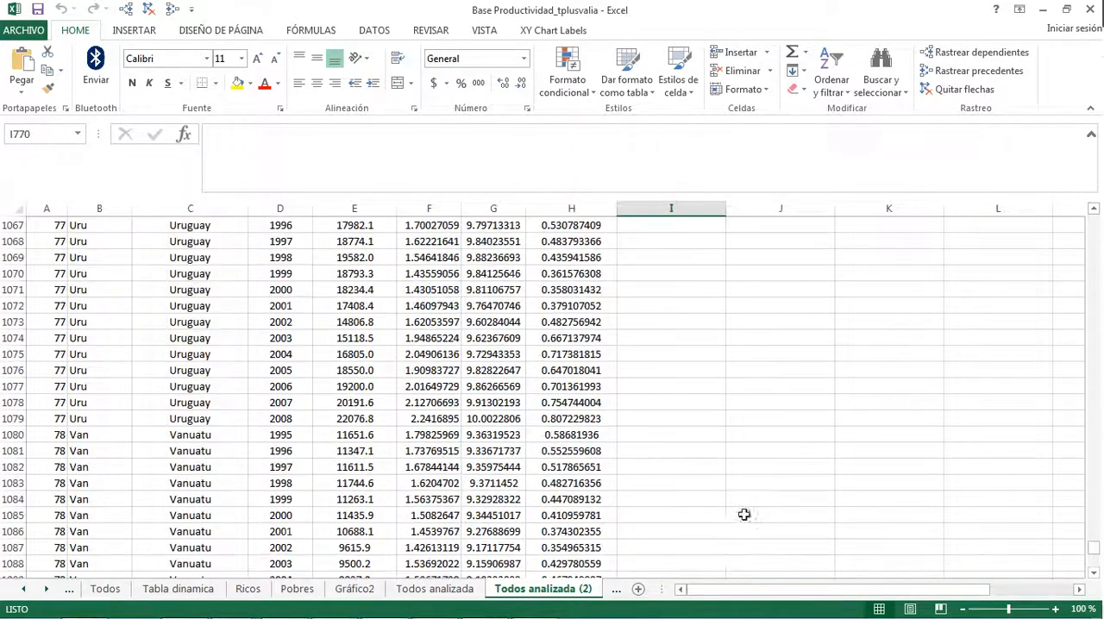
scroll(149, 470, "down", 1)
left_click(78, 387)
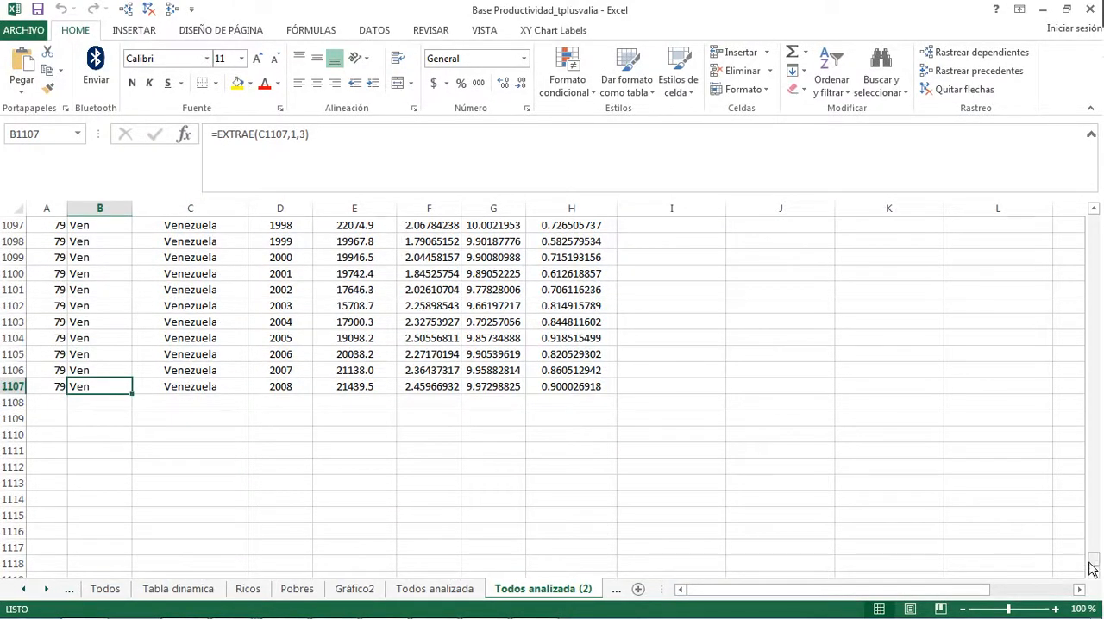
left_click_drag(1092, 559, 1098, 226)
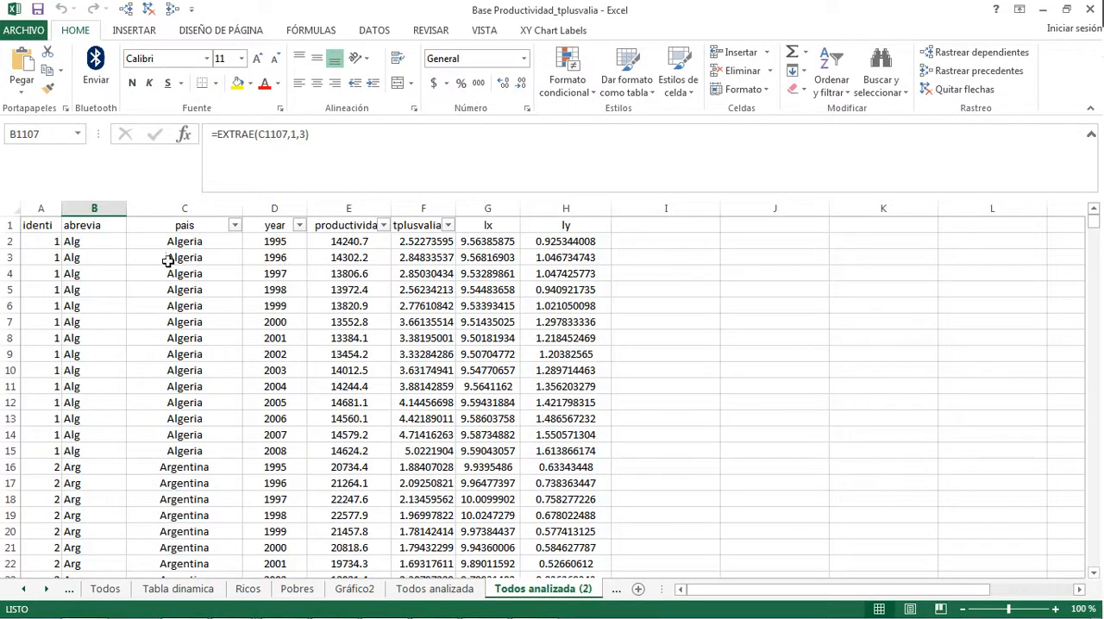
scroll(101, 310, "down", 5)
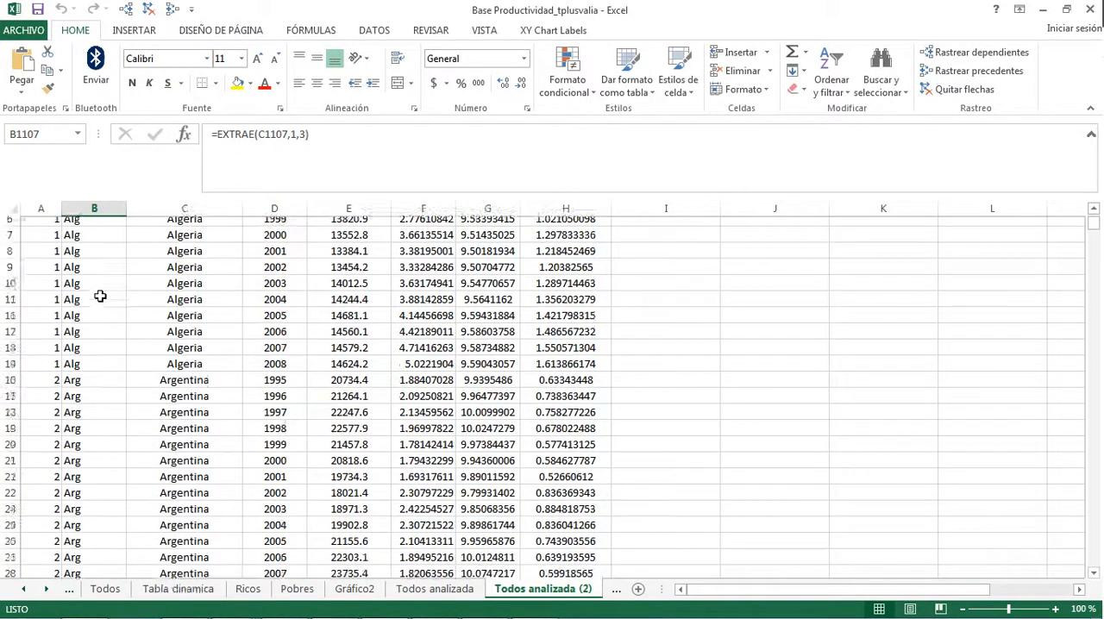
scroll(101, 332, "up", 3)
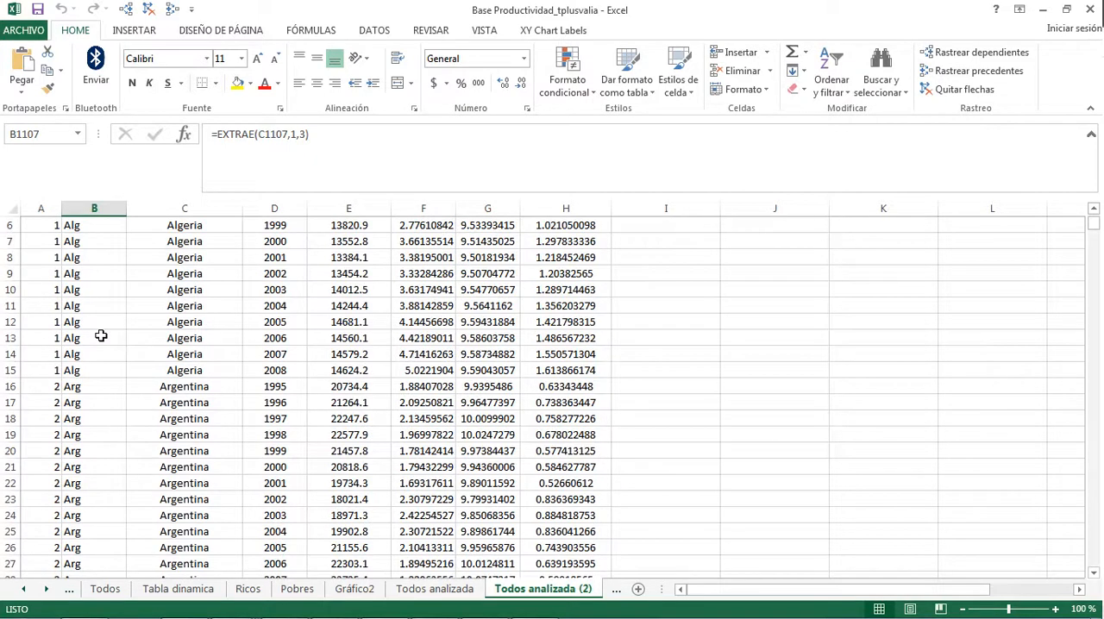
scroll(116, 328, "up", 2)
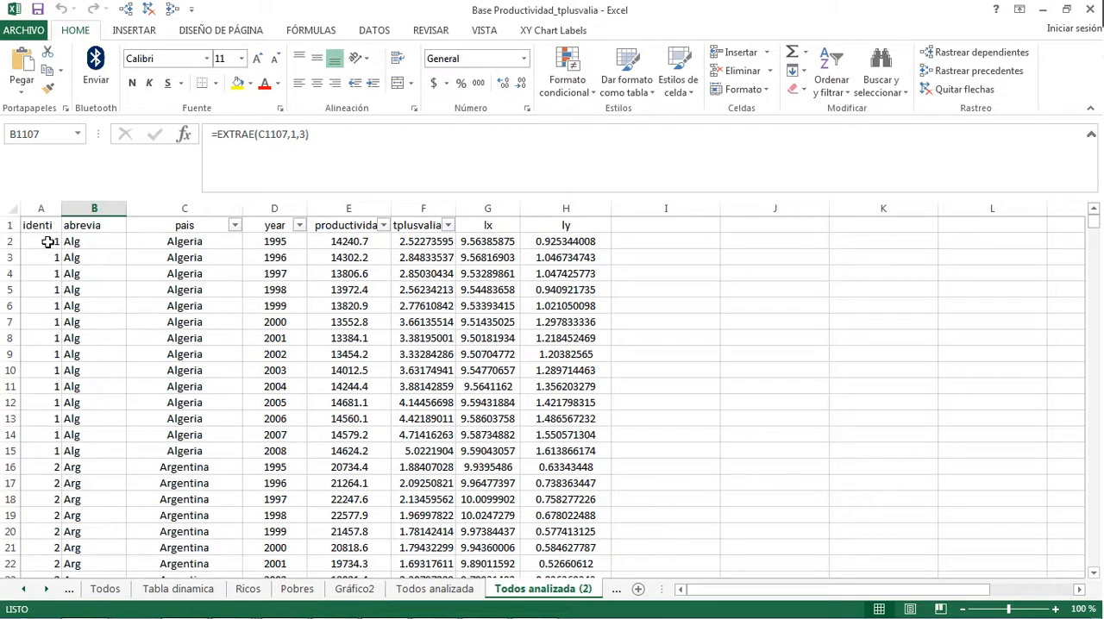
Step: Highlight the Algeria data columns and the whole Argentina block A16:H29 to review the panel layout, and close the workbook to return to Stata
left_click_drag(45, 241, 93, 451)
left_click_drag(282, 246, 299, 451)
left_click_drag(354, 226, 541, 451)
left_click_drag(57, 468, 571, 255)
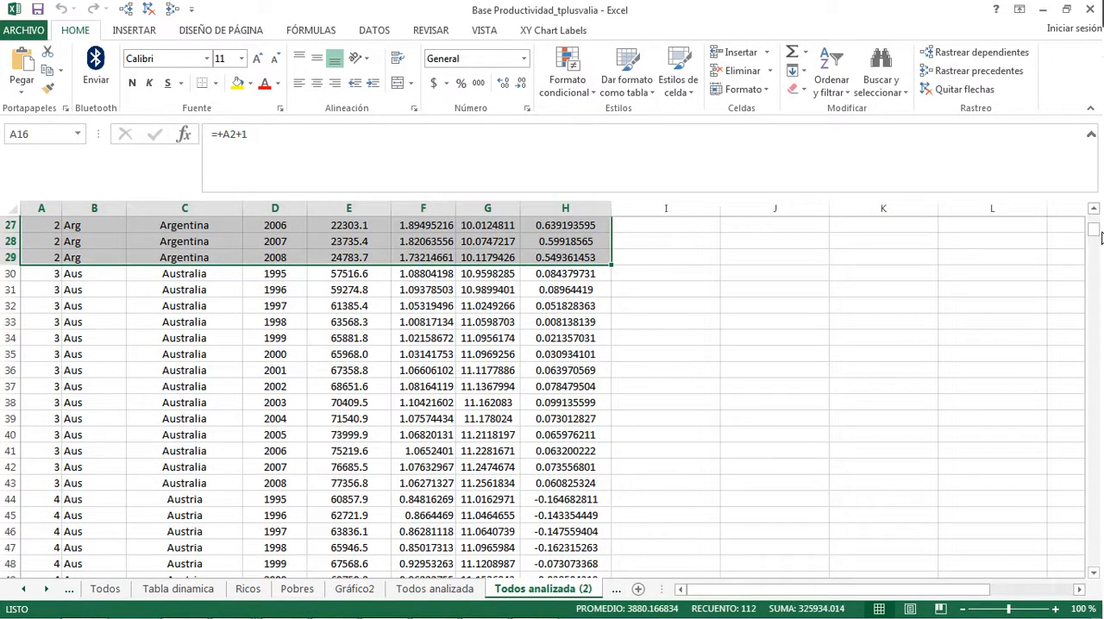
left_click_drag(1095, 233, 972, 217)
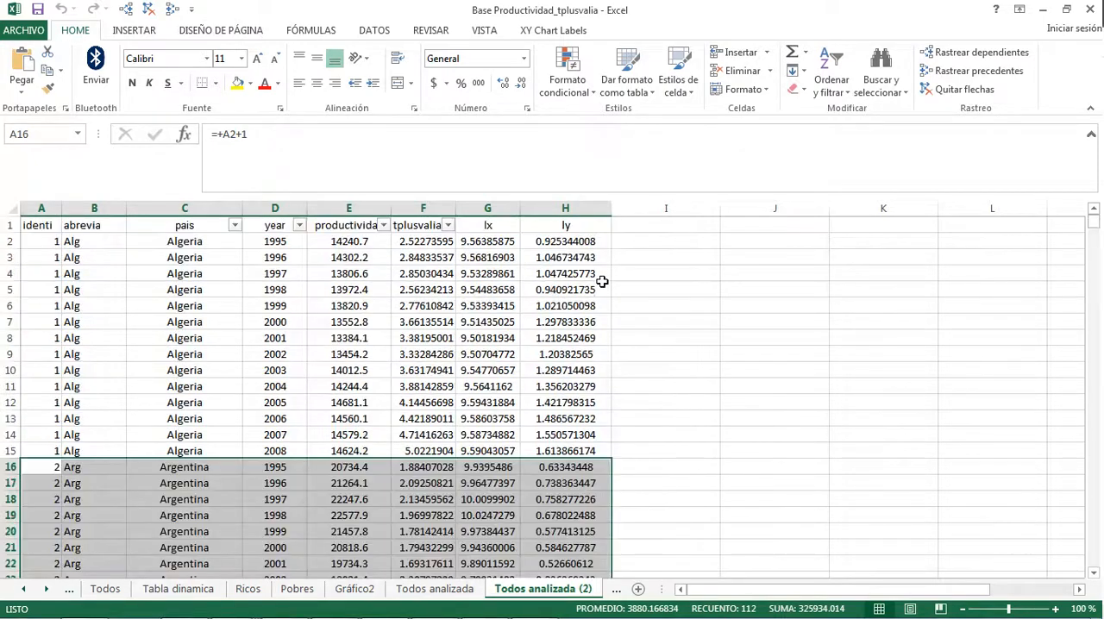
left_click(1090, 10)
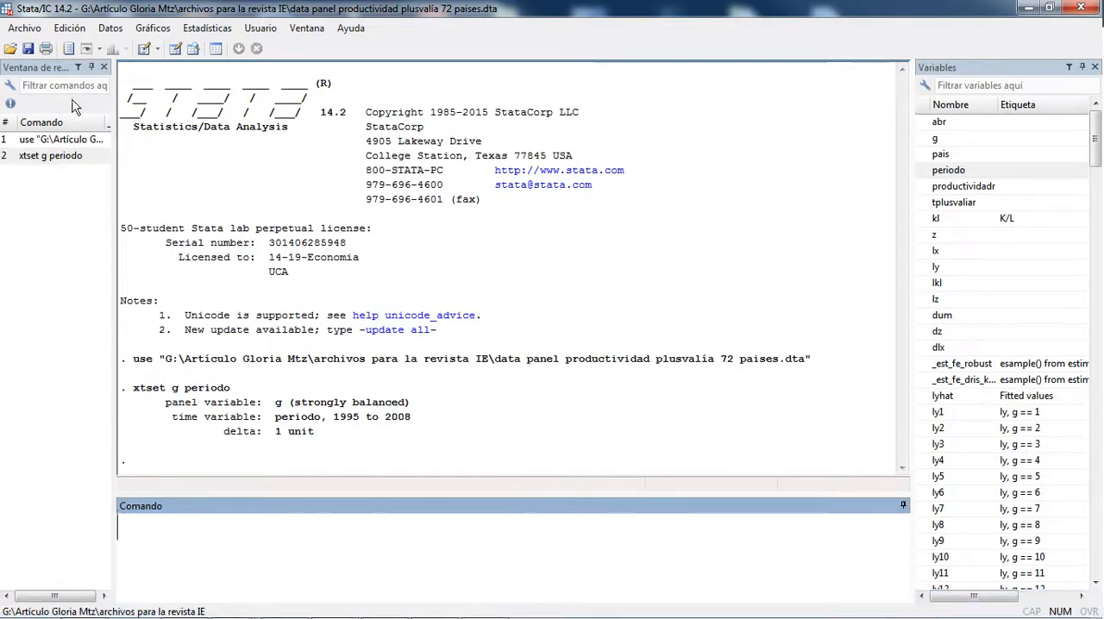
Step: Rerun the earlier xtset g periodo command to declare the panel structure again
left_click(26, 155)
left_click(350, 555)
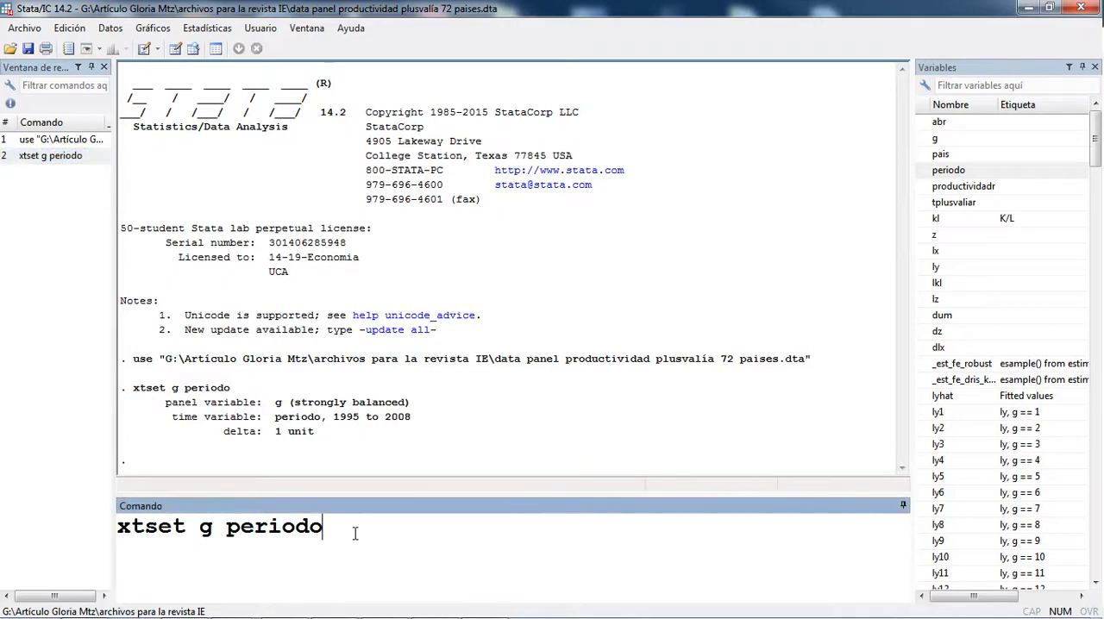
key("Return")
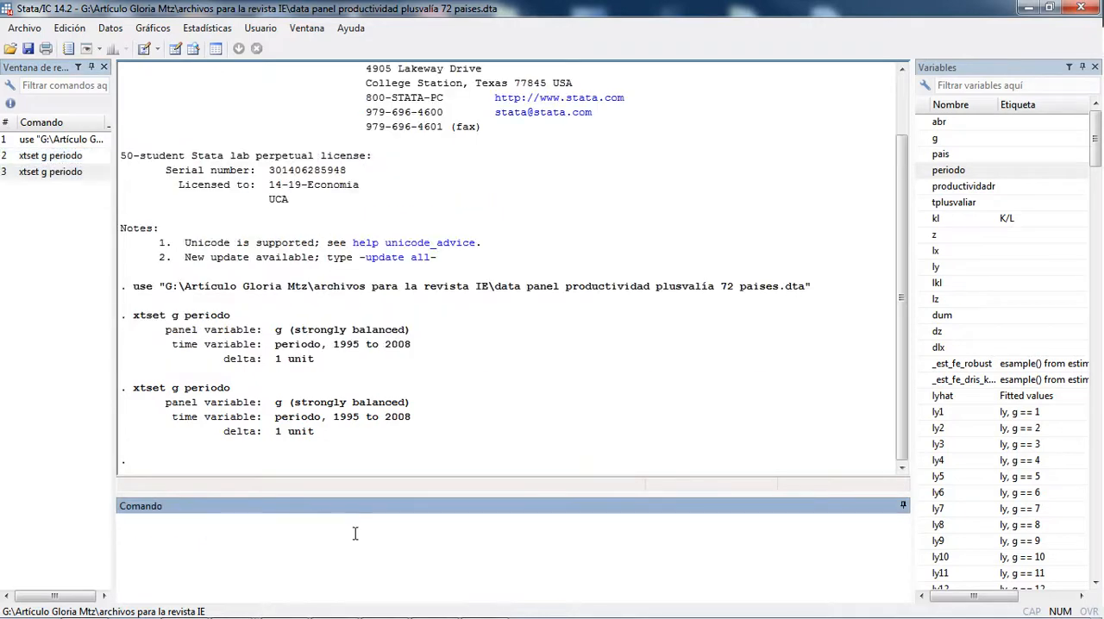
Step: Start a panel-data linear regression with ly as the dependent variable and lx as the independent variable
left_click(188, 29)
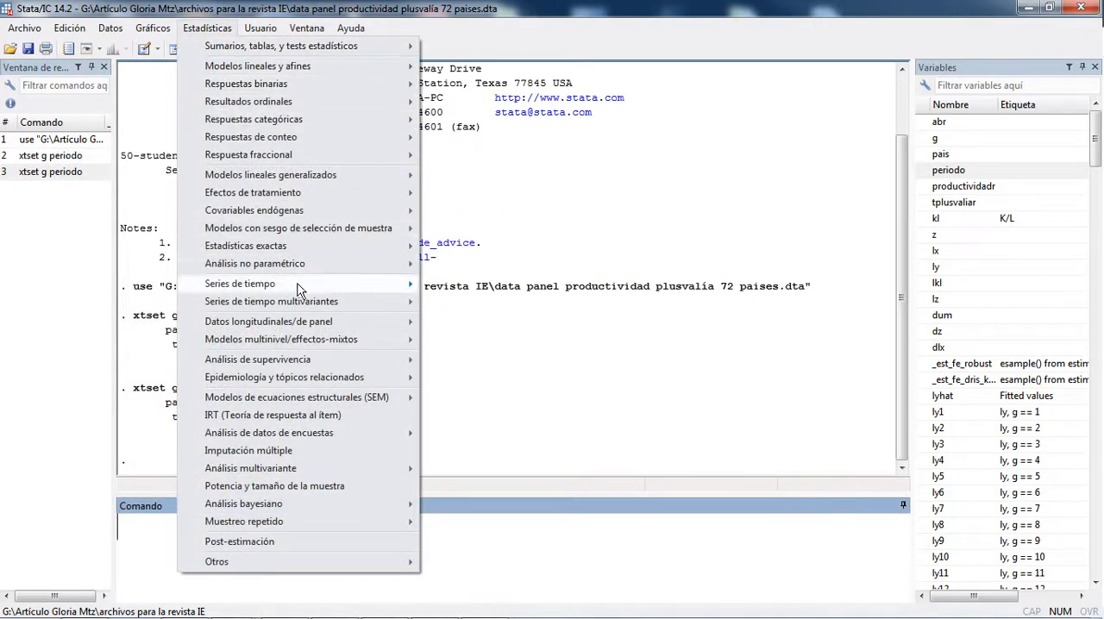
mouse_move(301, 322)
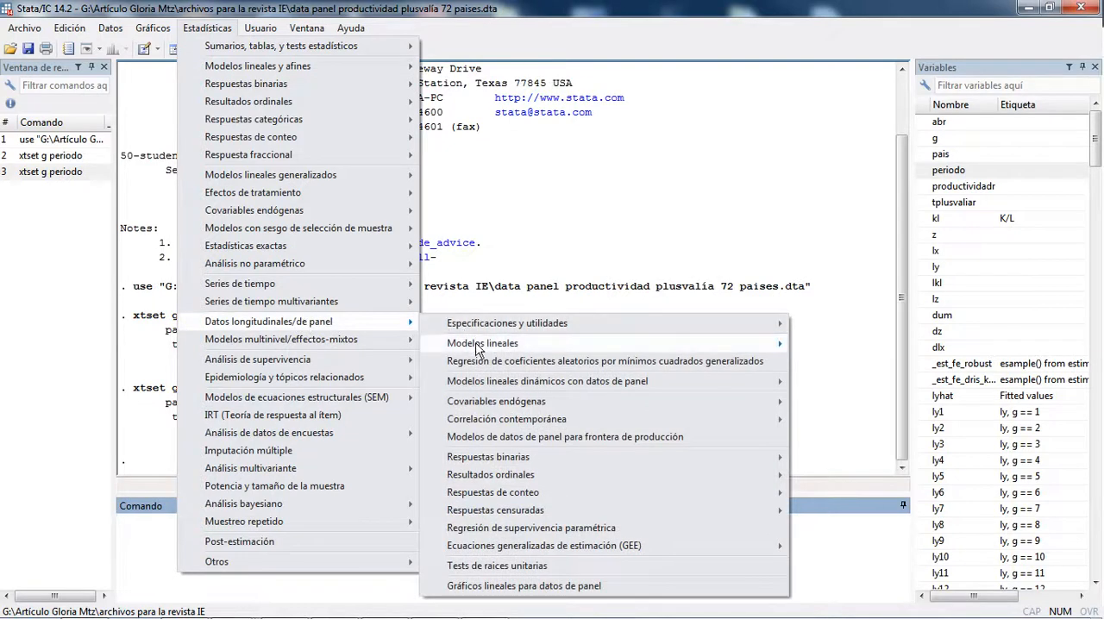
mouse_move(479, 345)
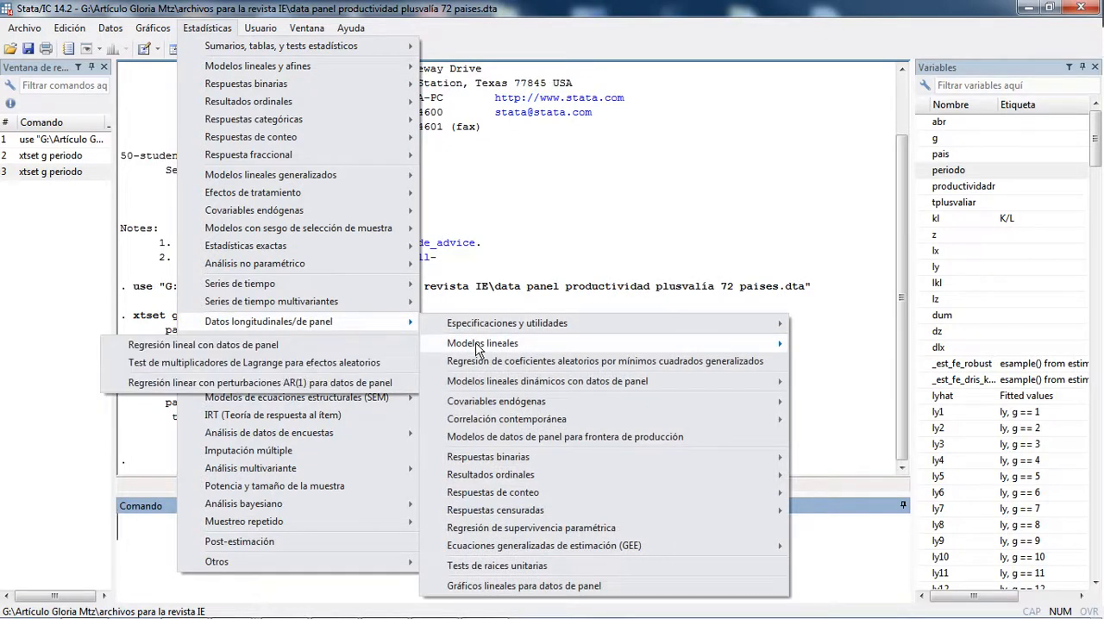
left_click(343, 345)
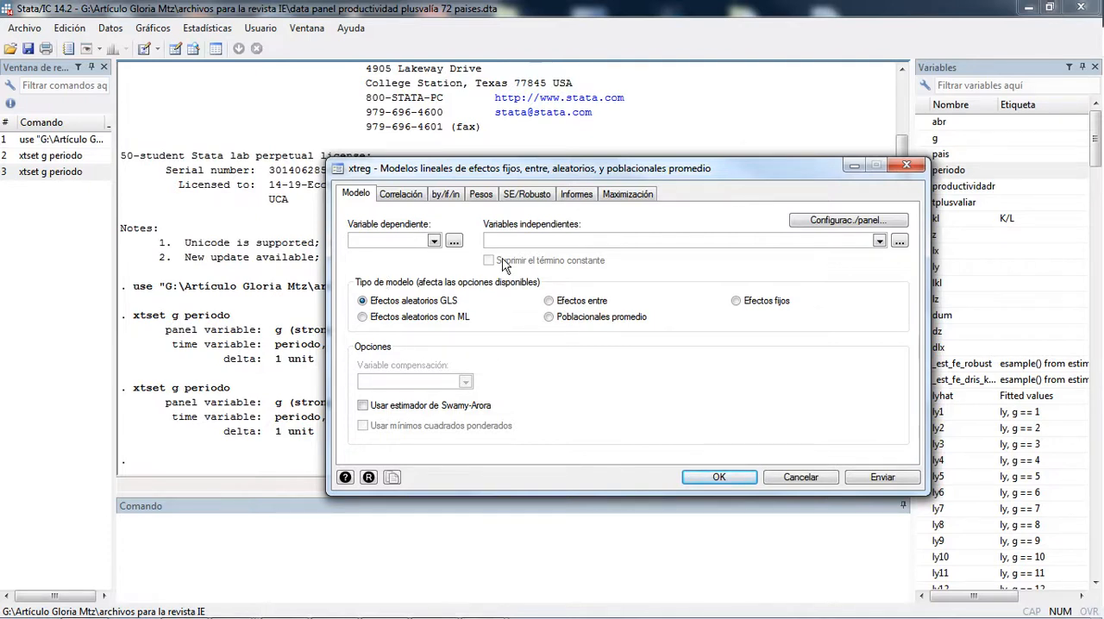
left_click(434, 242)
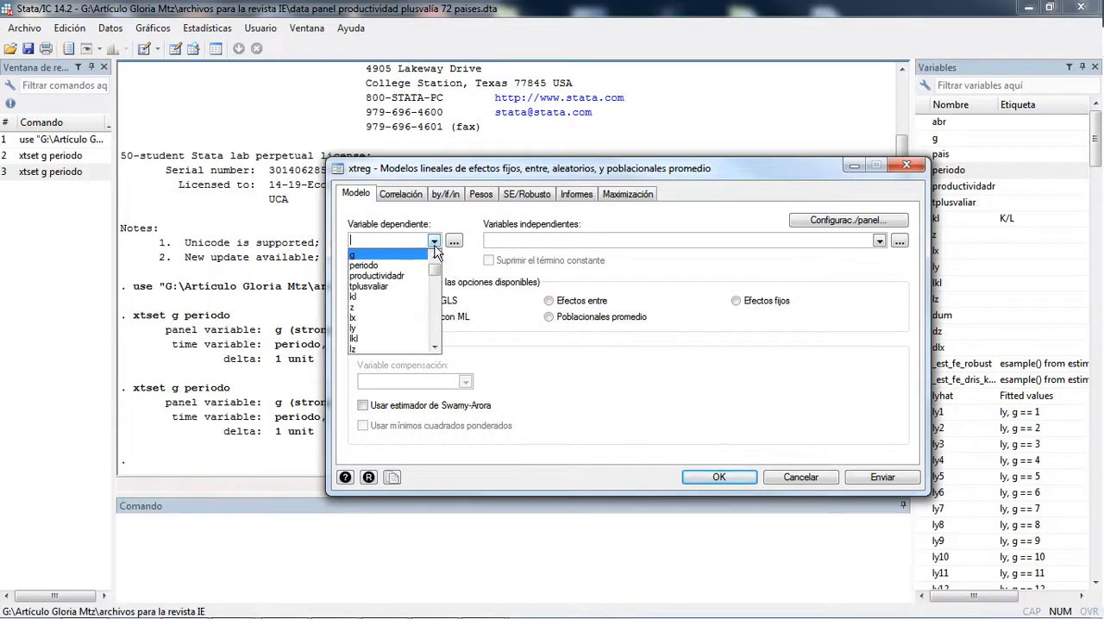
left_click(382, 324)
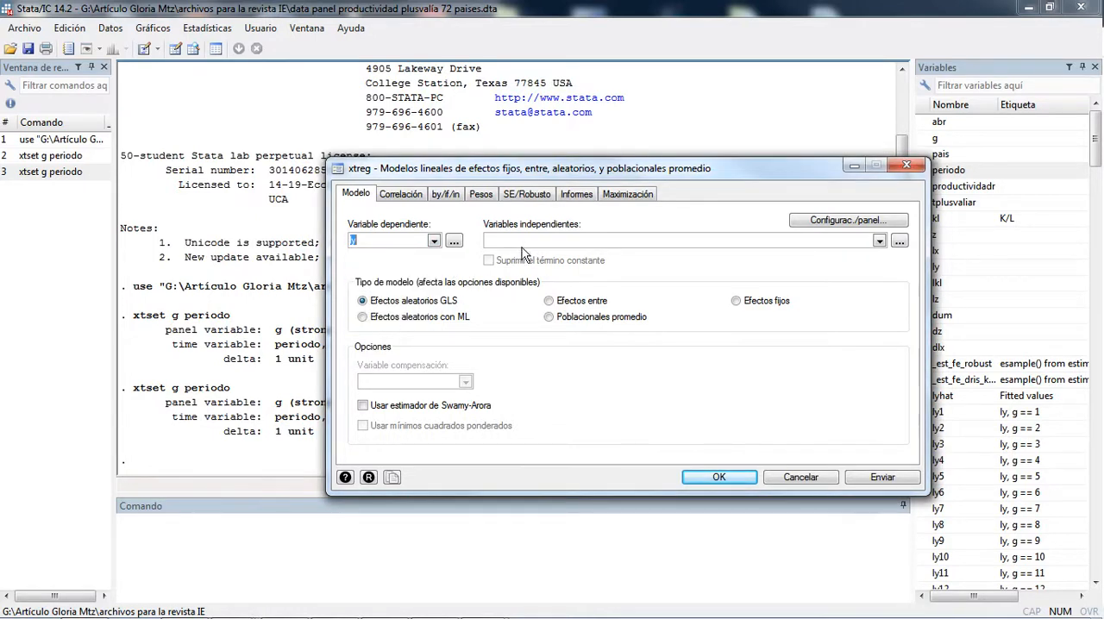
left_click(879, 242)
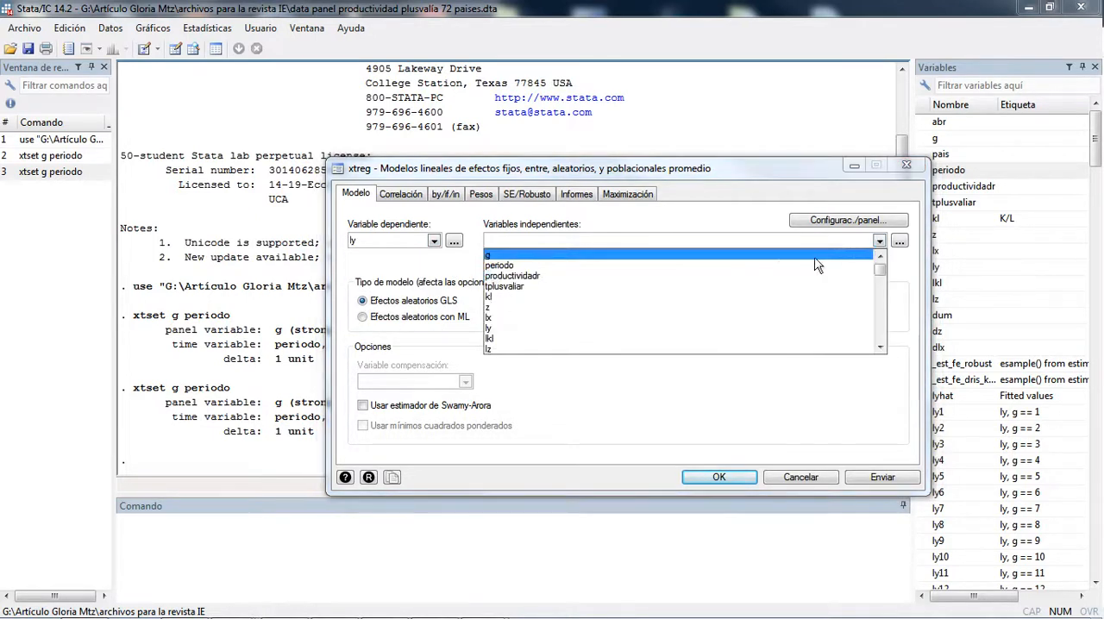
left_click(670, 317)
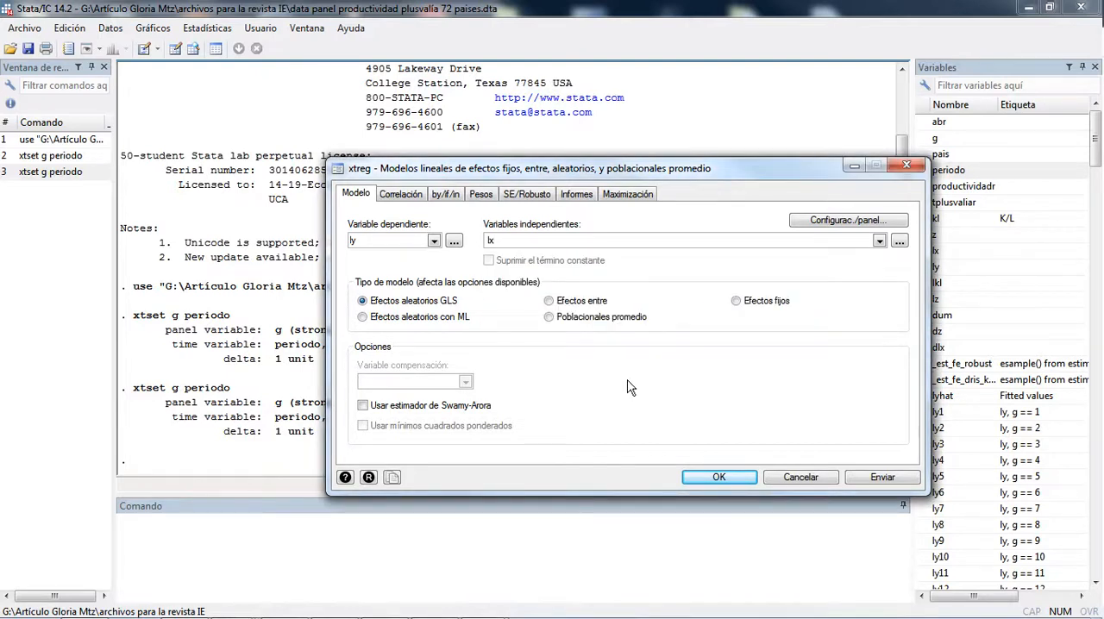
Step: Estimate the regression of ly on lx as a fixed-effects model, keeping the xtreg dialog open but clear of the results
left_click(741, 302)
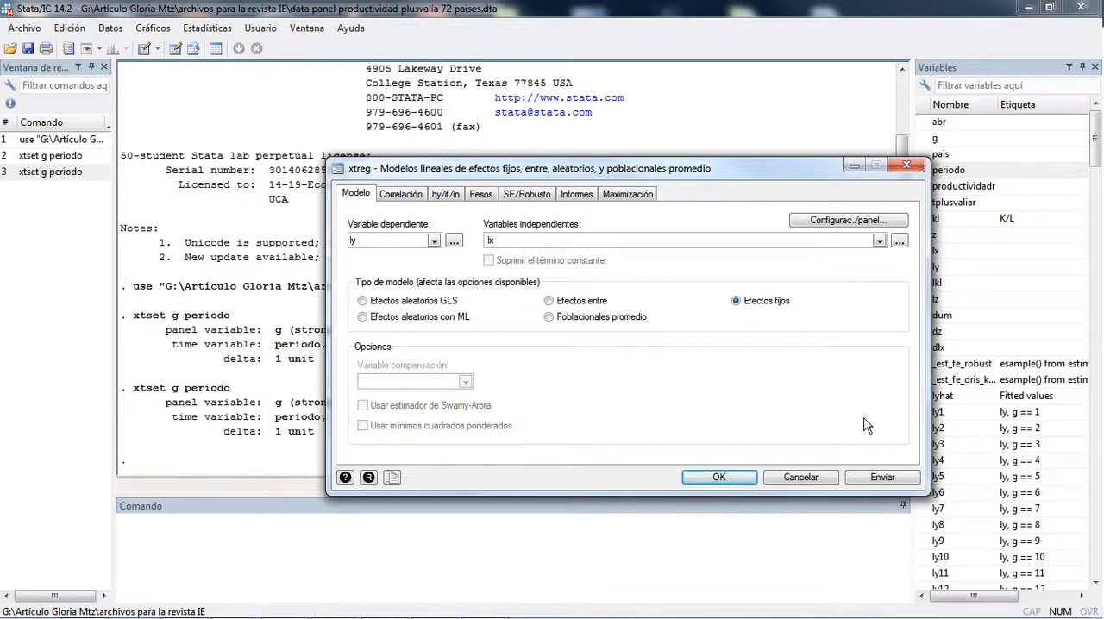
left_click(882, 477)
left_click_drag(628, 169, 983, 72)
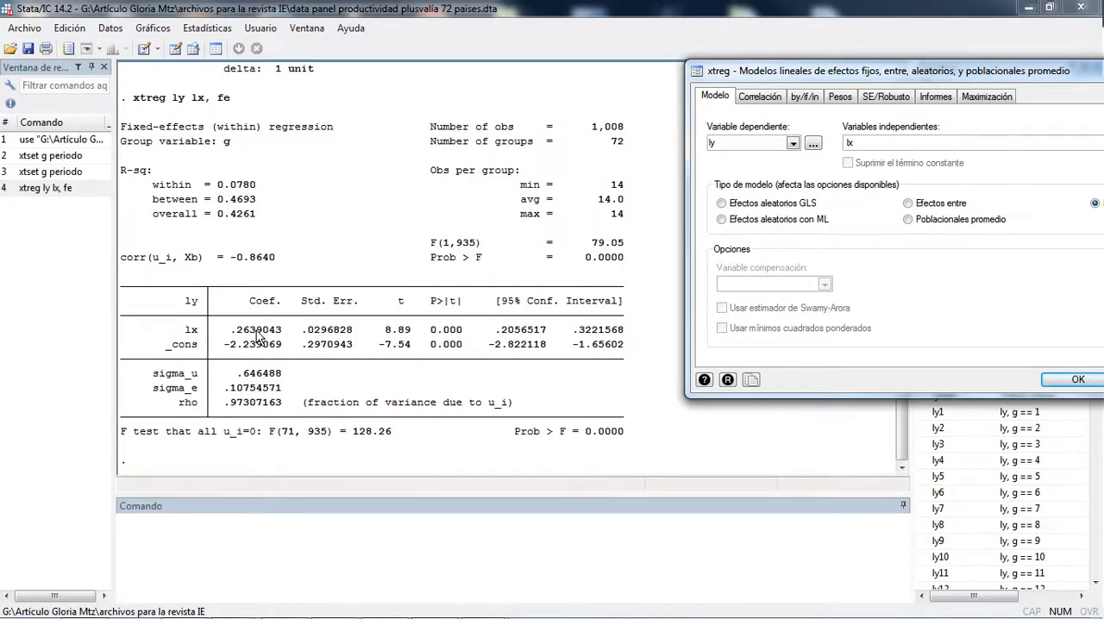
Step: Run a pooled ordinary regression of ly on lx with the command reg ly lx
left_click(207, 536)
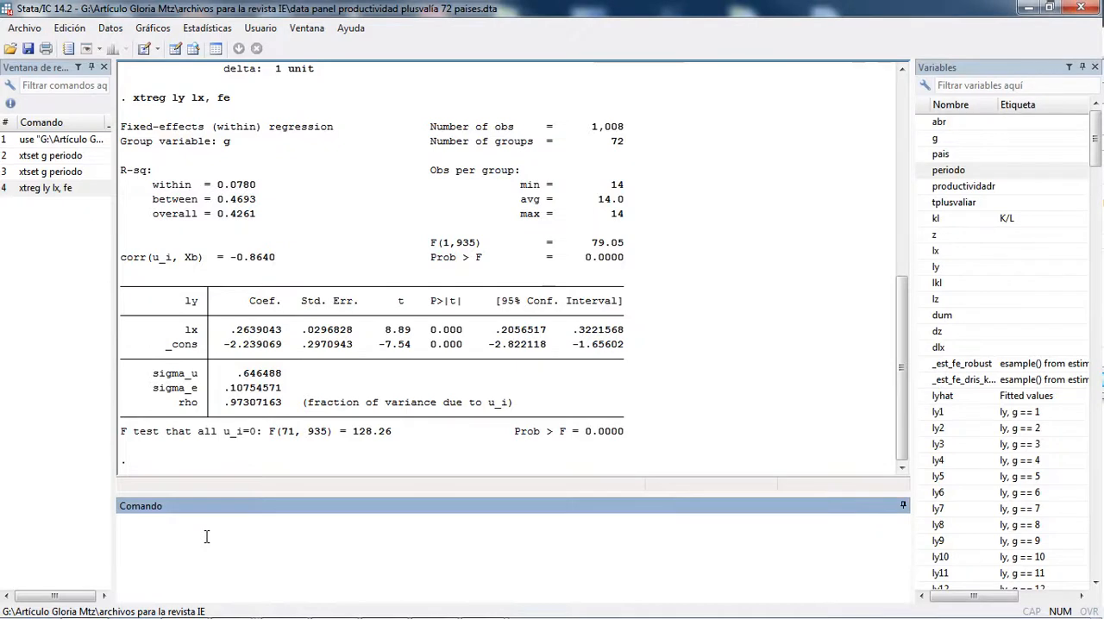
type("reg ly ")
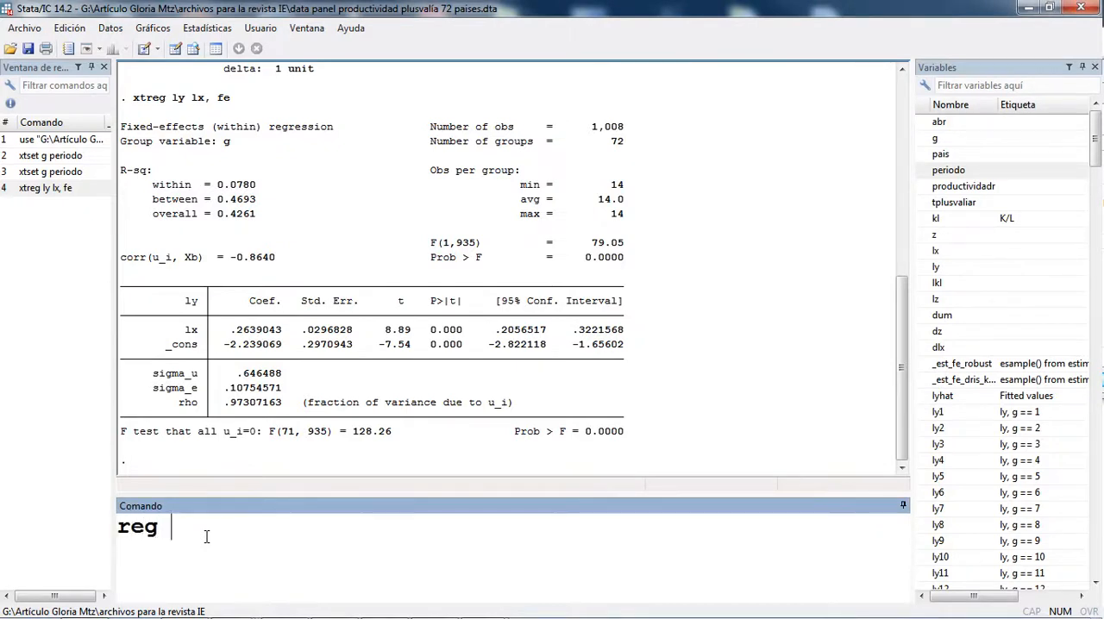
type("lx")
key("Return")
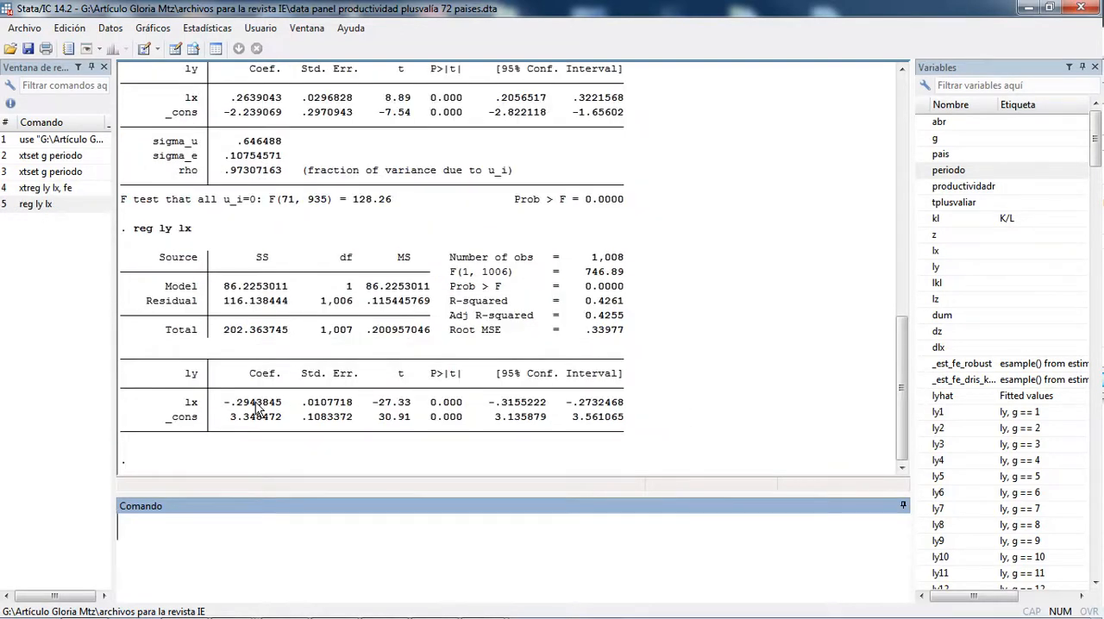
Step: Compare the pooled regression output with the Graph 4 scatter plot in Windows Photo Viewer, and close the image to return to Stata
key("alt+Tab")
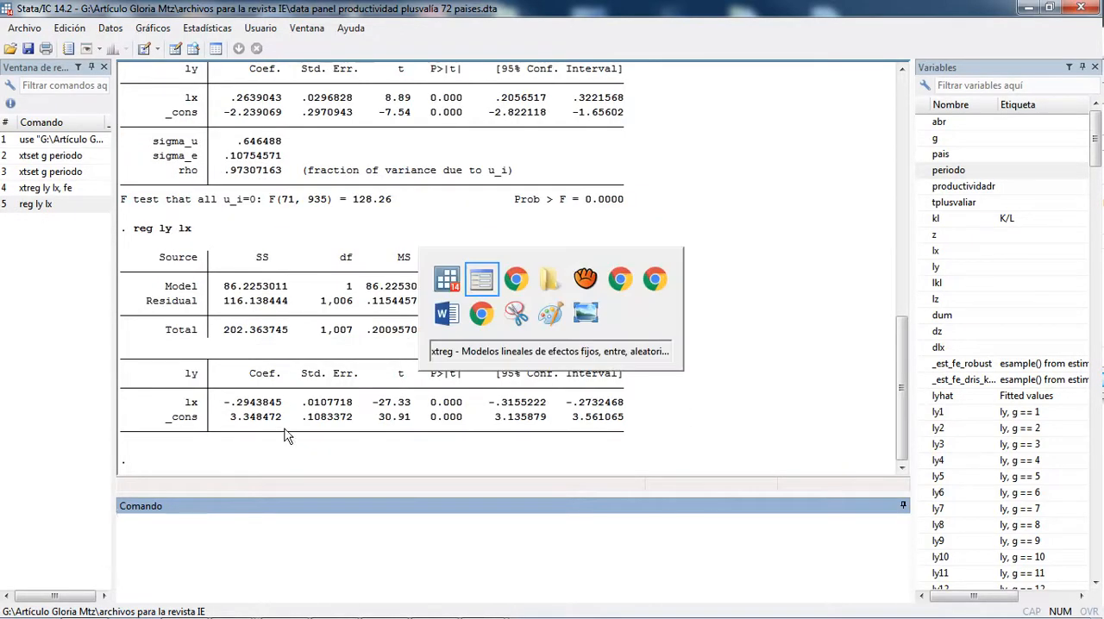
key("alt+Tab")
key("alt+Tab")
key("alt+Tab")
key("alt+Tab")
key("alt+Tab")
key("alt+Tab")
key("alt+Tab")
key("alt+Tab")
key("alt+Tab")
key("alt+Tab")
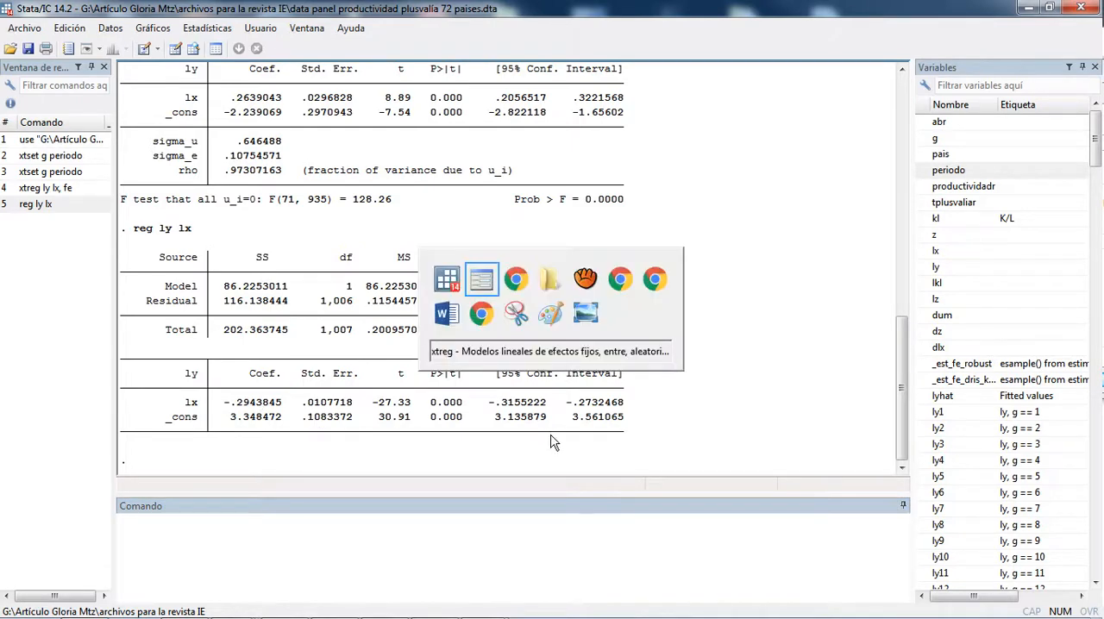
key("alt+Tab")
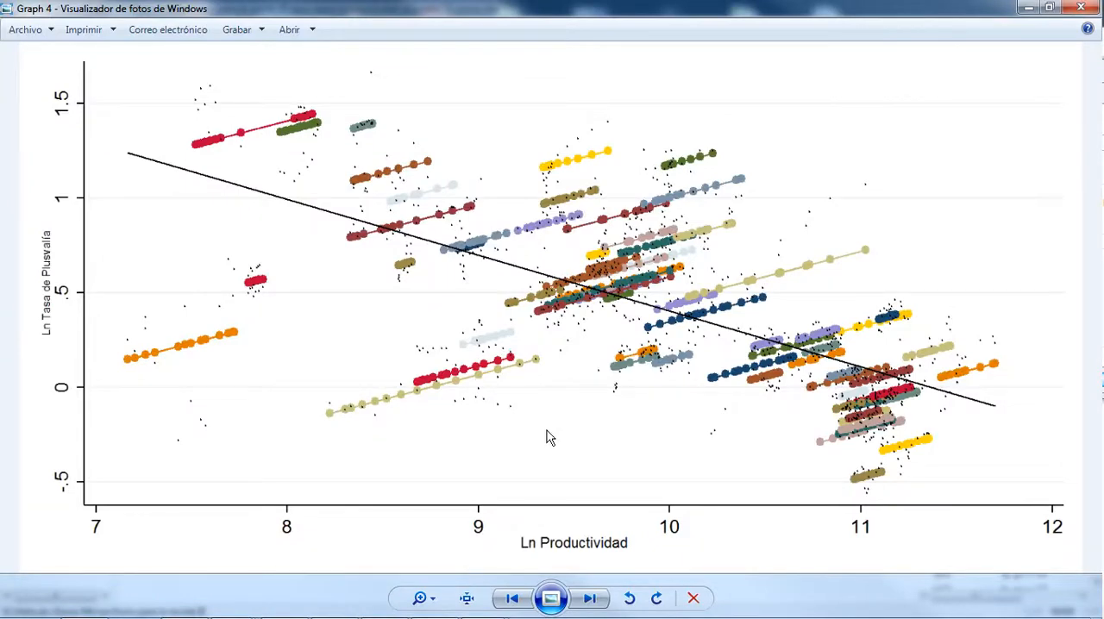
key("alt+Tab")
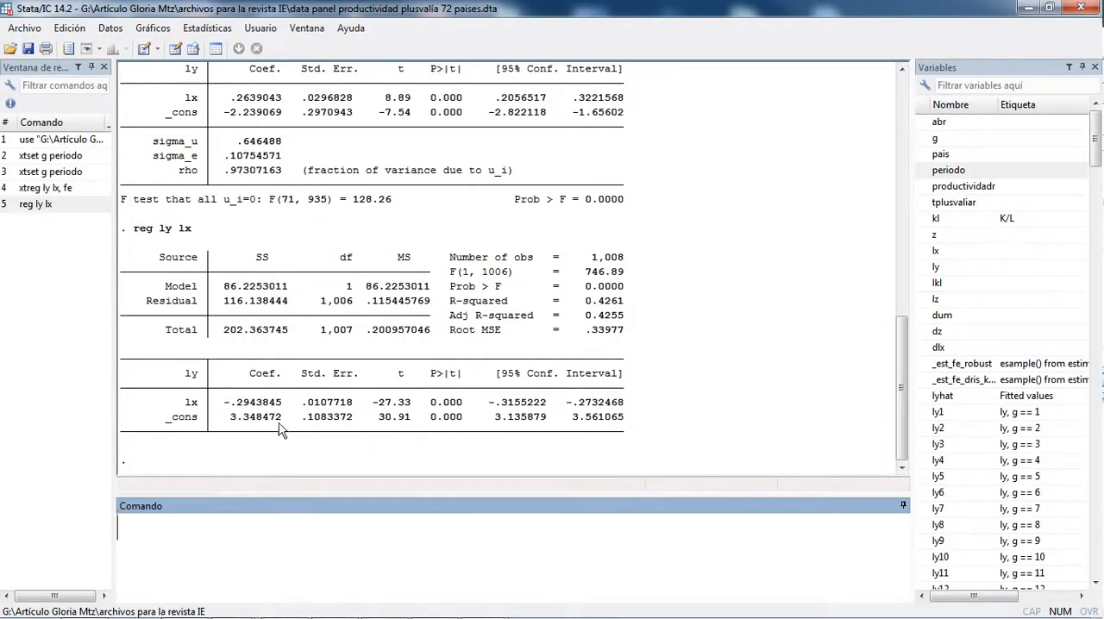
key("alt+Tab")
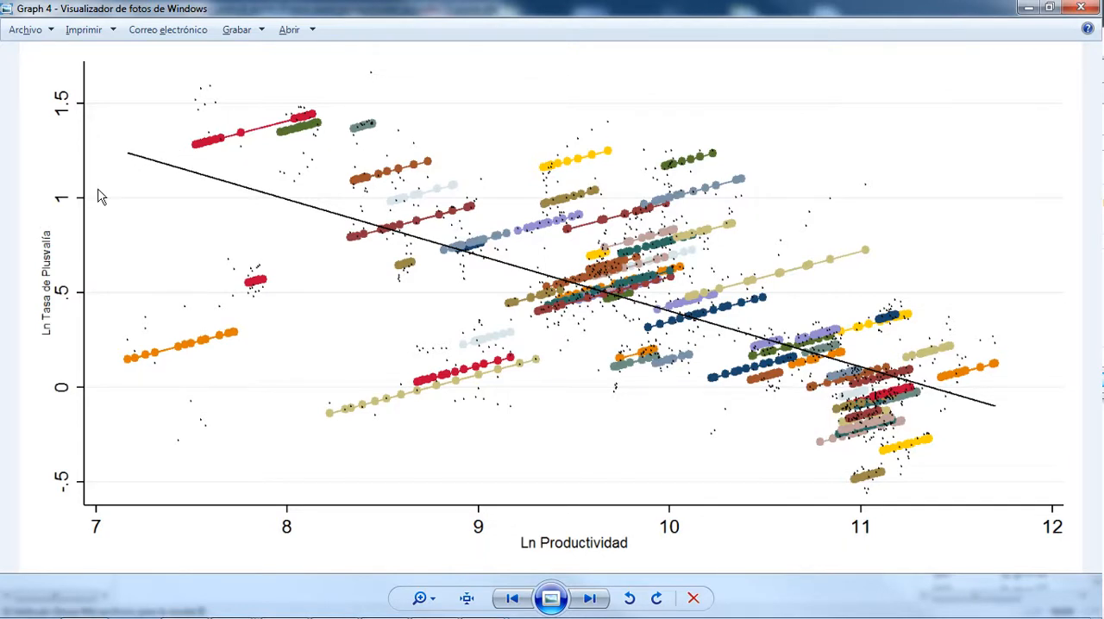
left_click(1080, 10)
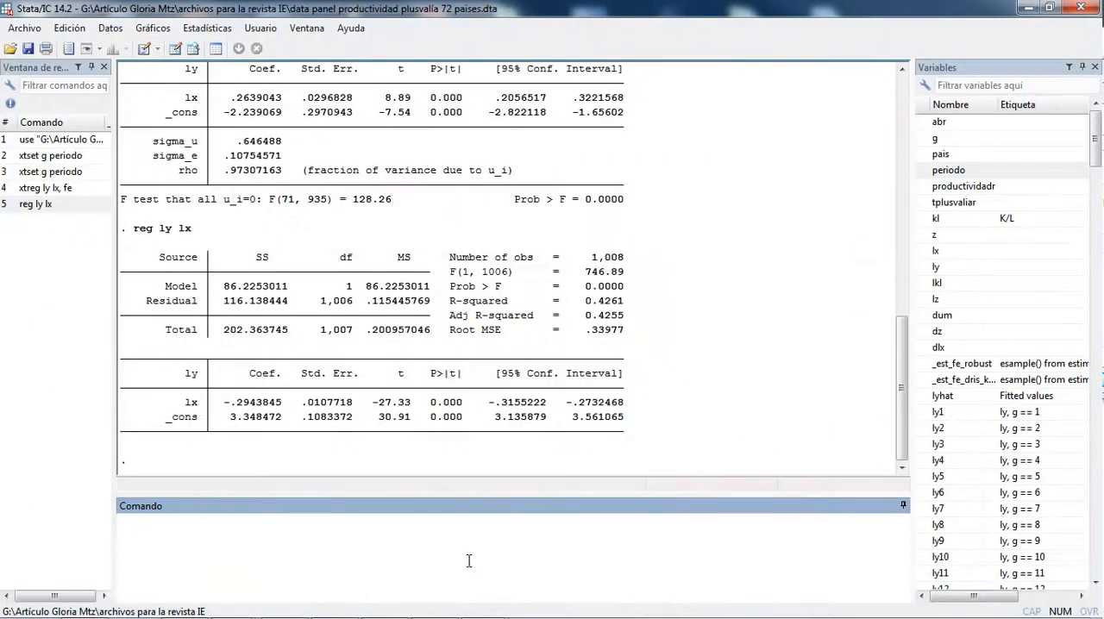
Step: Estimate the panel regression of ly on lx as a GLS random-effects model, and close the xtreg dialog
mouse_move(440, 615)
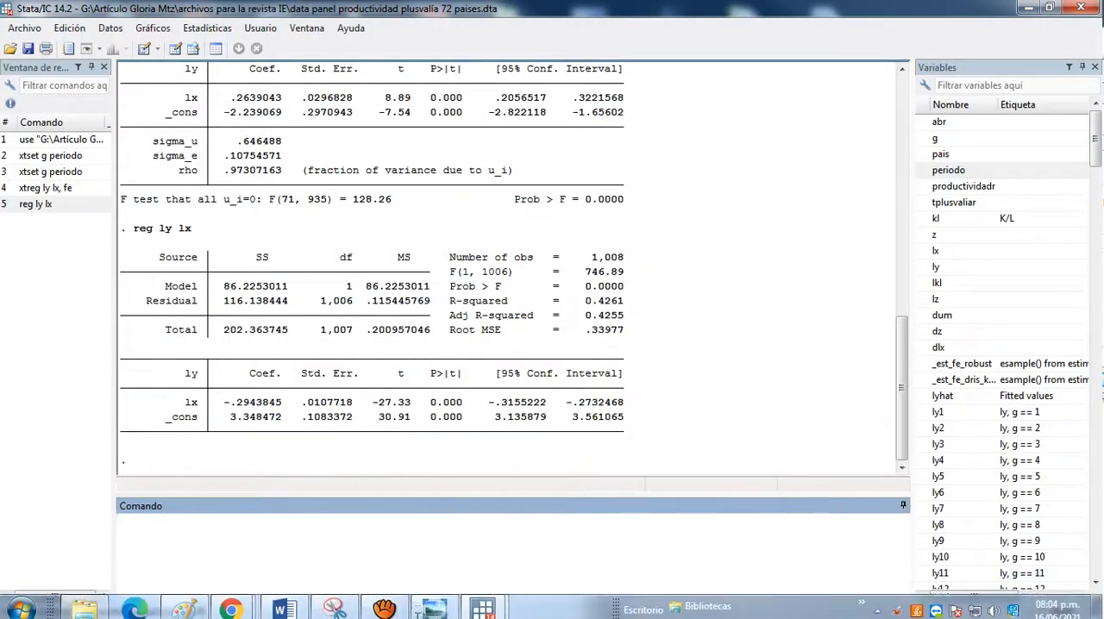
left_click(473, 607)
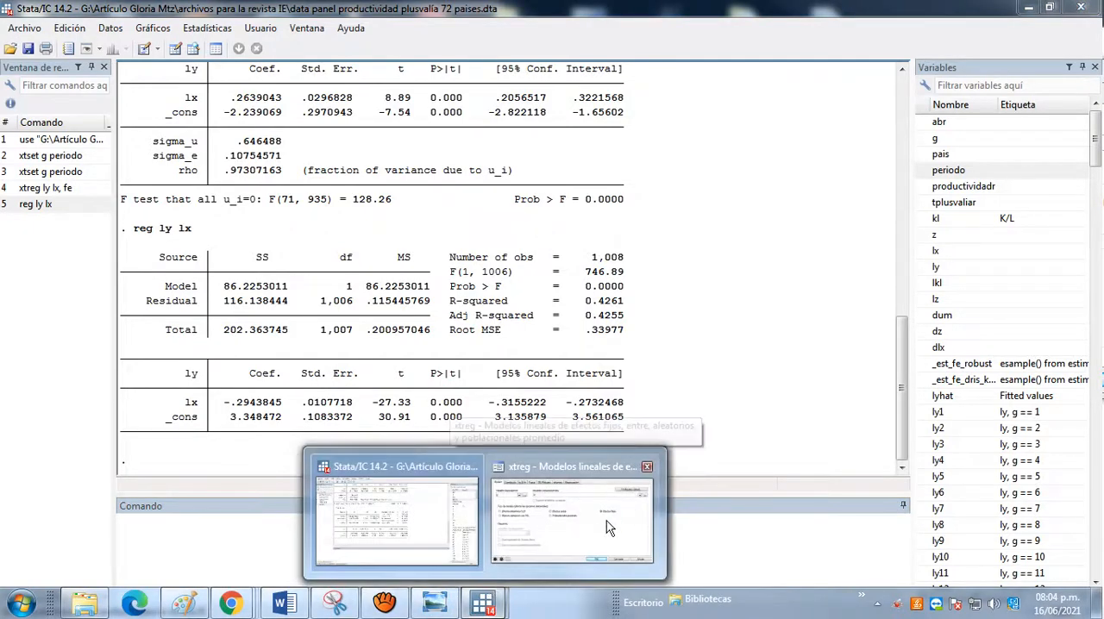
left_click(606, 521)
left_click_drag(809, 73, 608, 63)
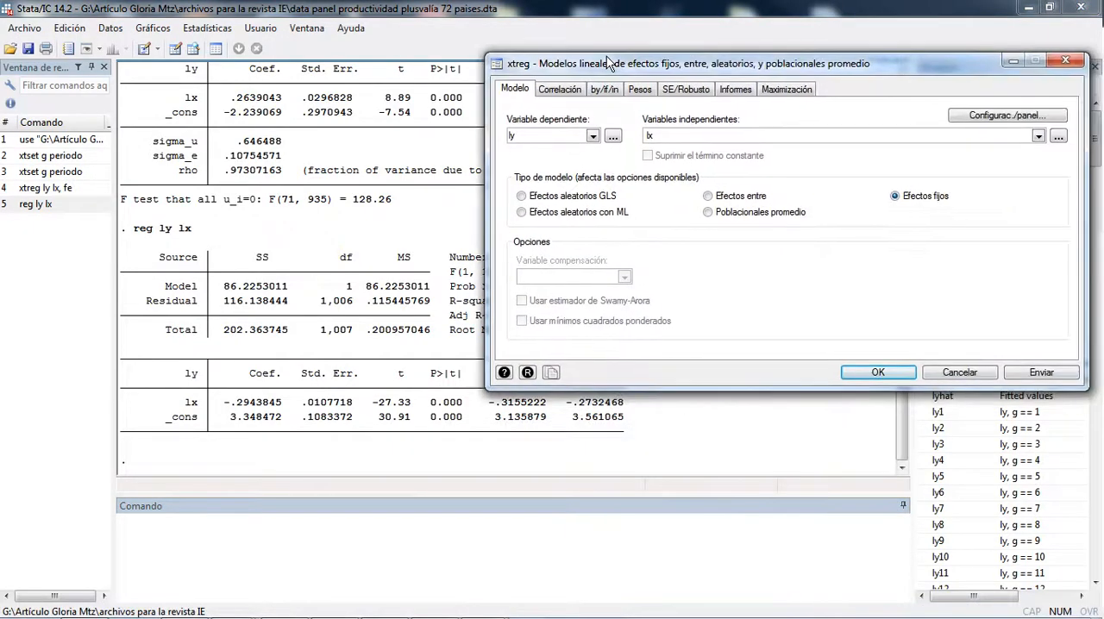
left_click(568, 196)
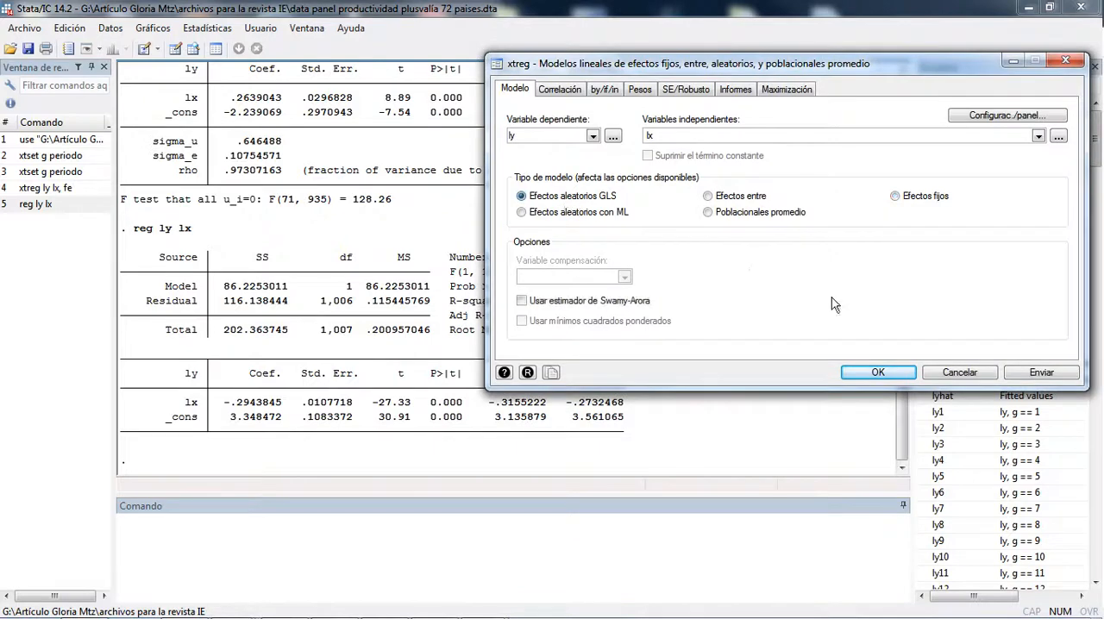
left_click(1035, 380)
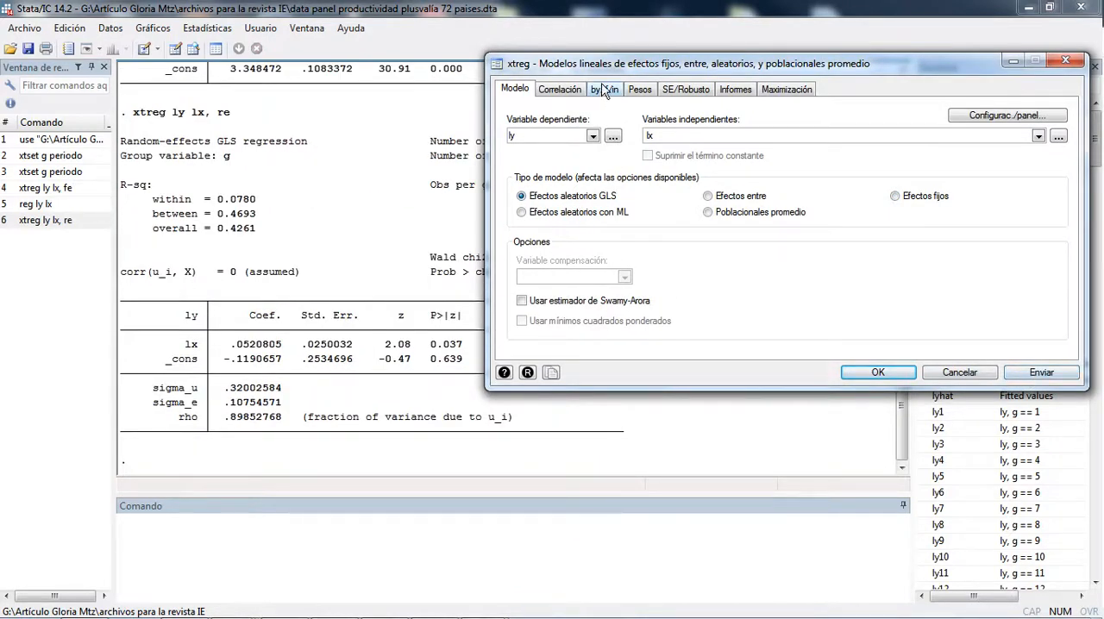
left_click_drag(601, 64, 533, 113)
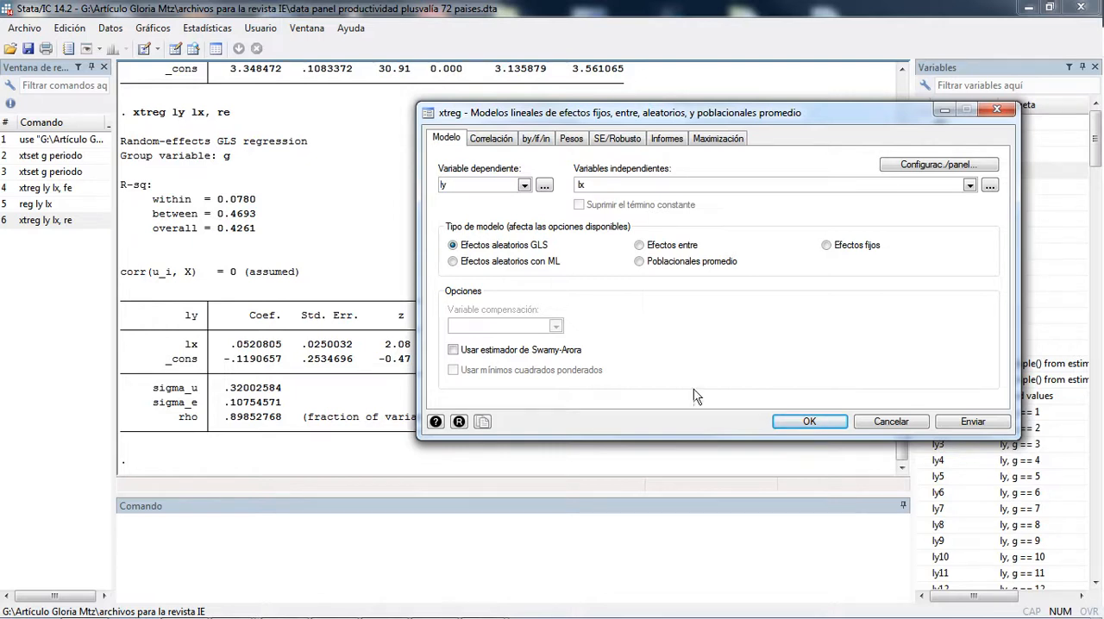
left_click(811, 421)
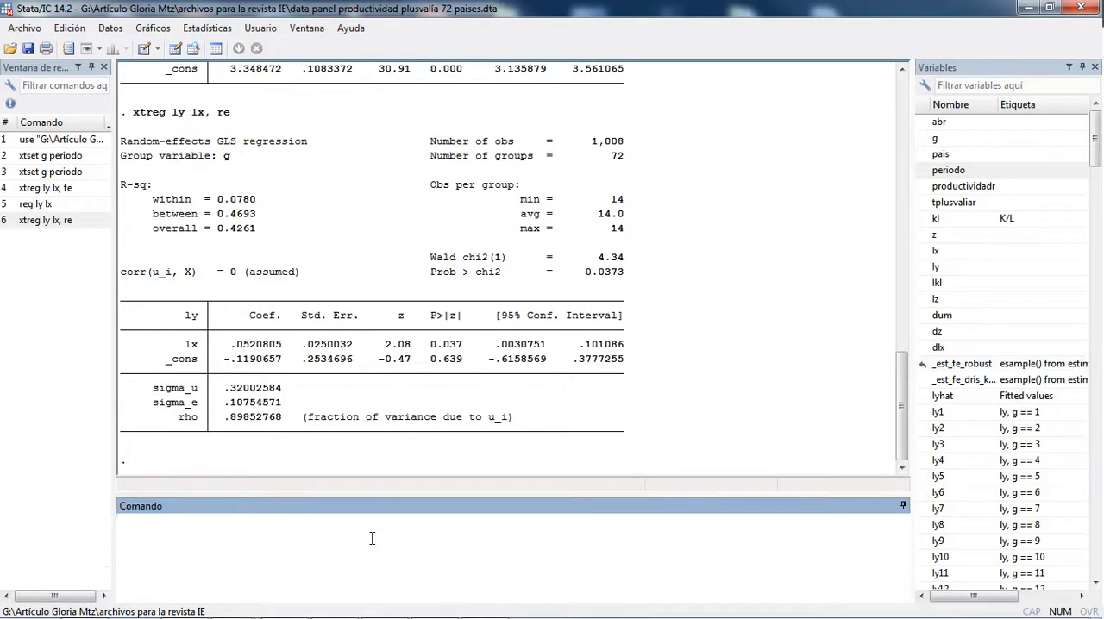
Step: Draft the test command hausman fijos aleatorios without running it, and clear it
type("hausan")
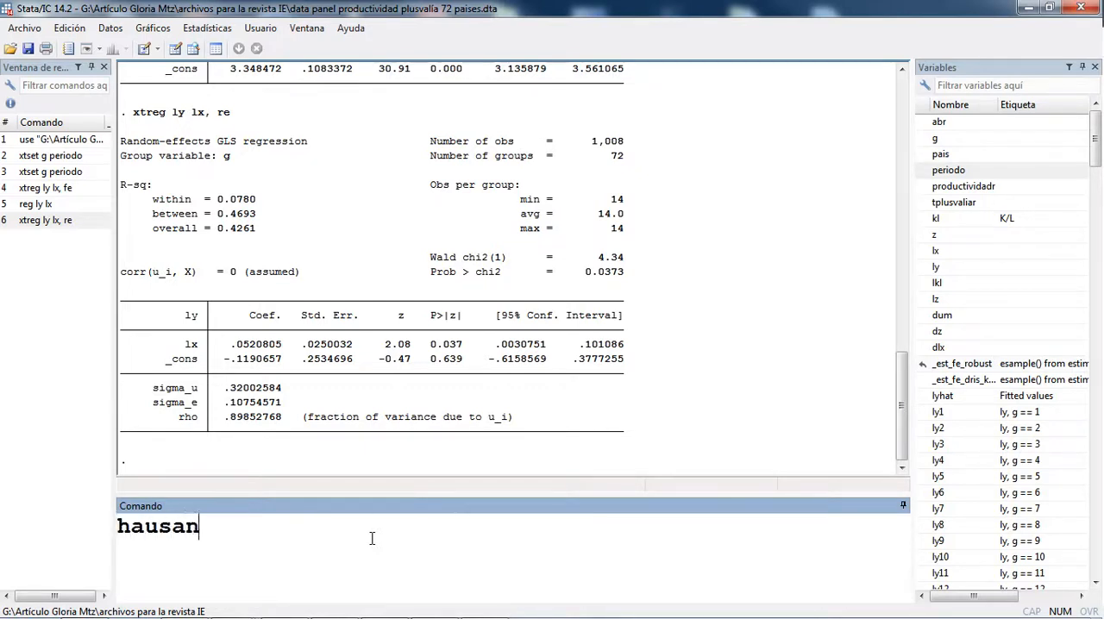
key("BackSpace")
key("BackSpace")
type("an")
key("BackSpace")
key("BackSpace")
type("man fijos al")
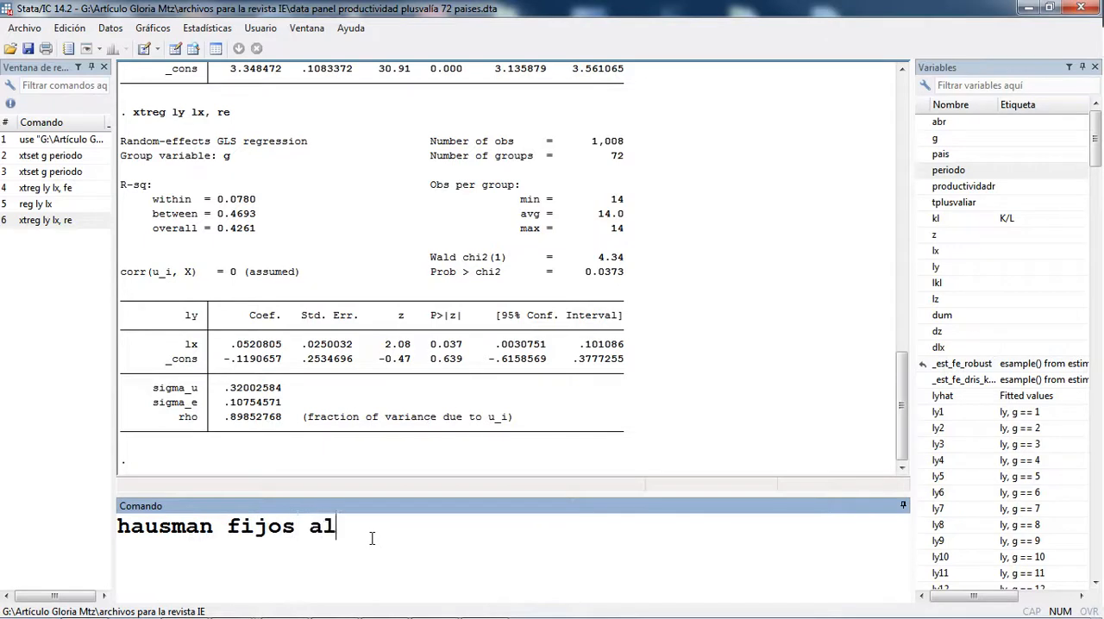
type("eatorios")
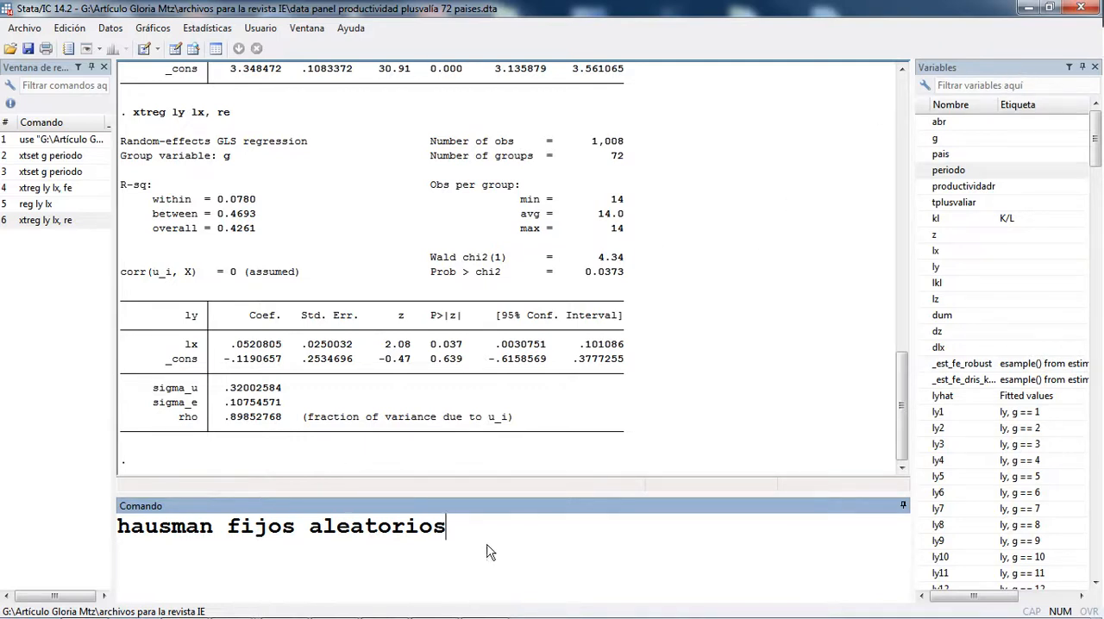
left_click_drag(485, 552, 104, 504)
key("BackSpace")
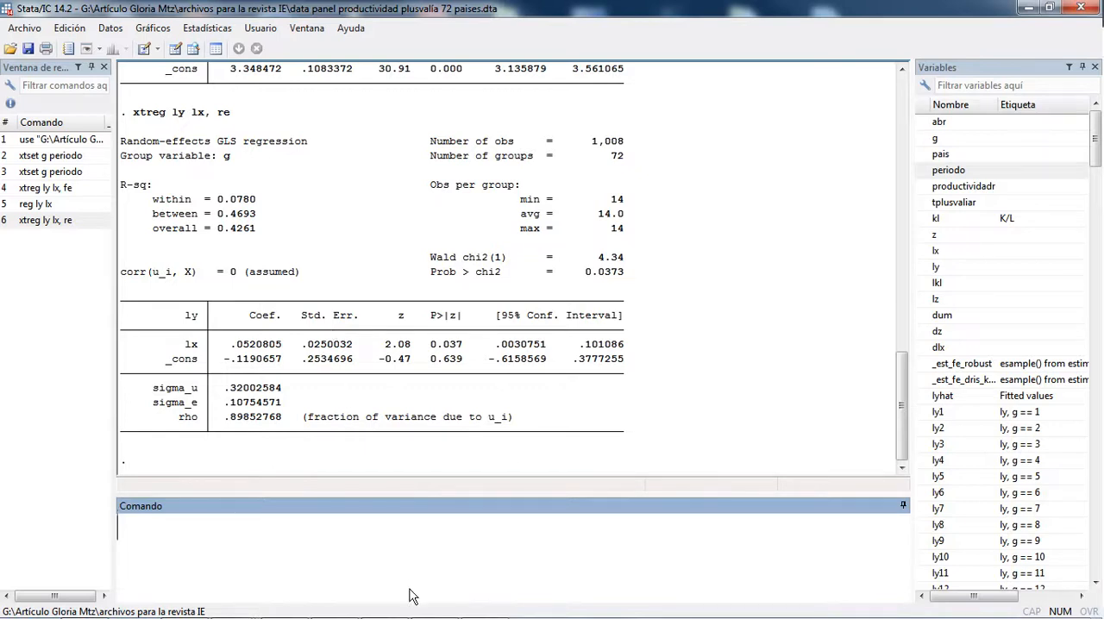
Step: Estimate the panel regression of ly on lx as a fixed-effects model, and highlight the number of groups and the lx coefficient
mouse_move(480, 610)
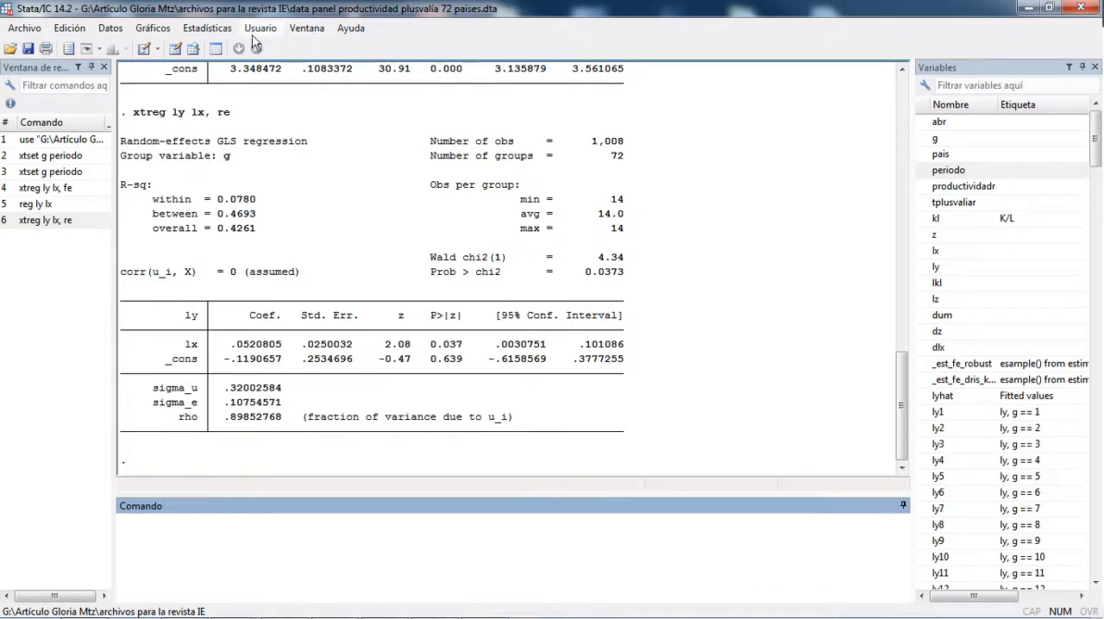
left_click(207, 28)
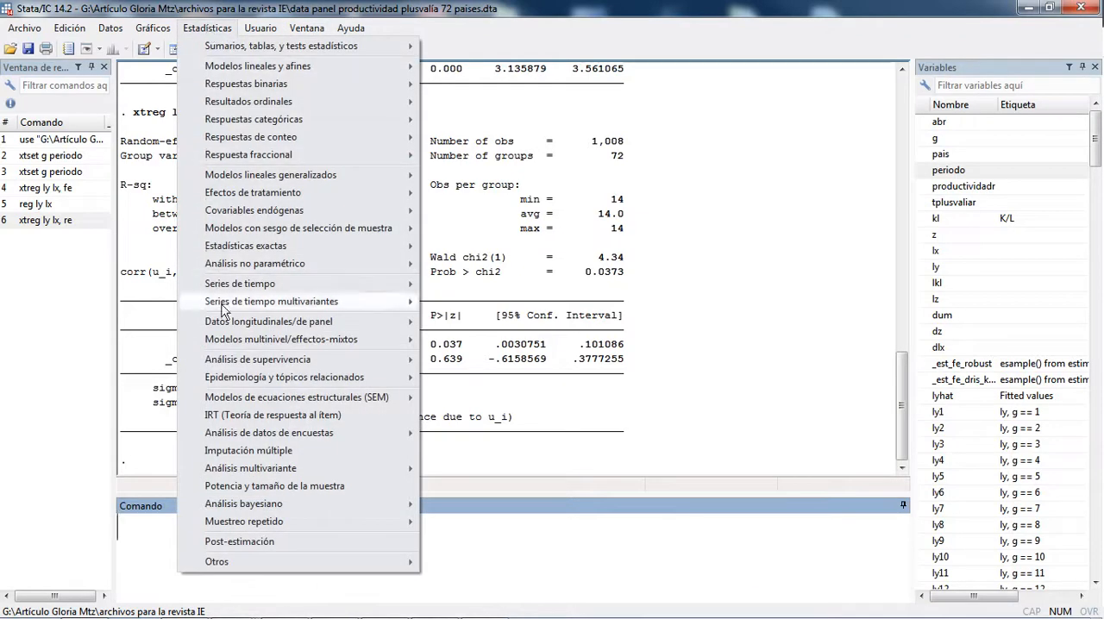
mouse_move(284, 323)
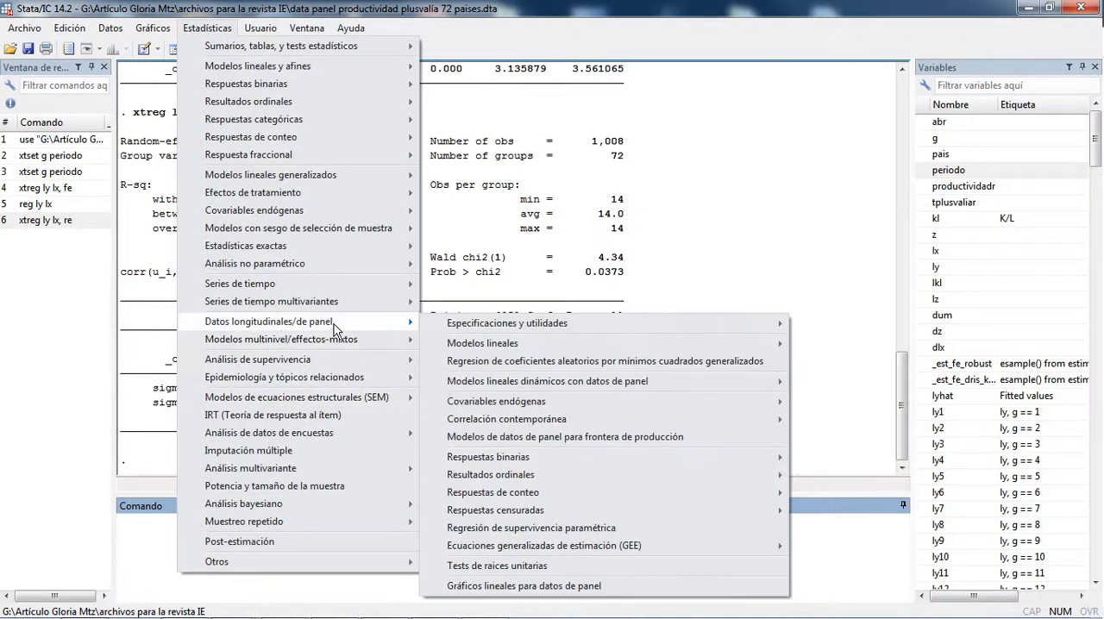
mouse_move(503, 345)
mouse_move(311, 345)
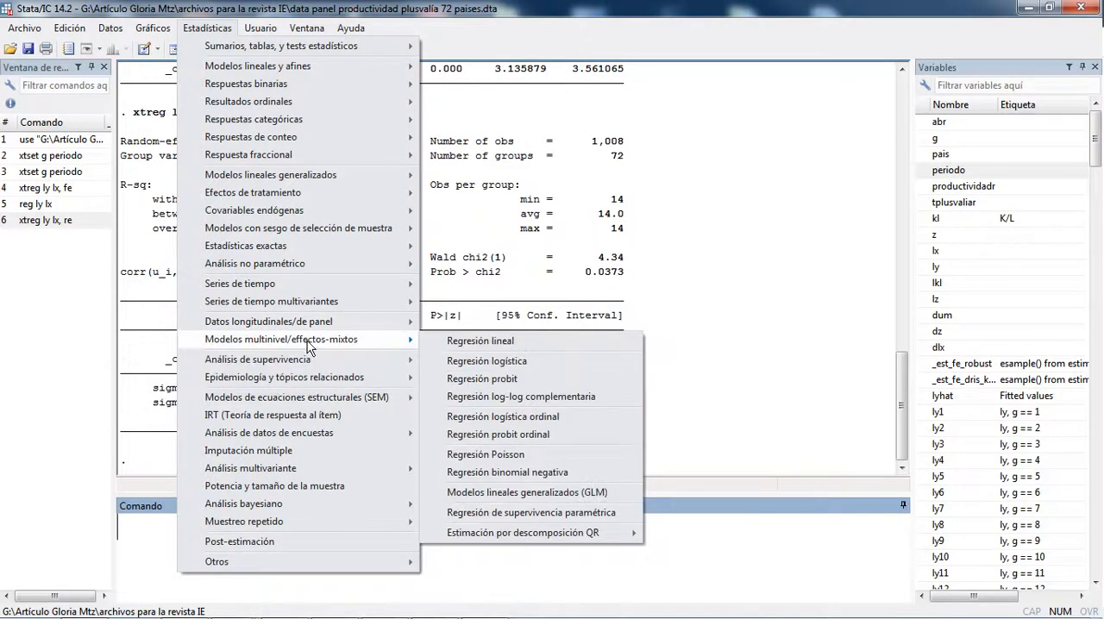
mouse_move(370, 326)
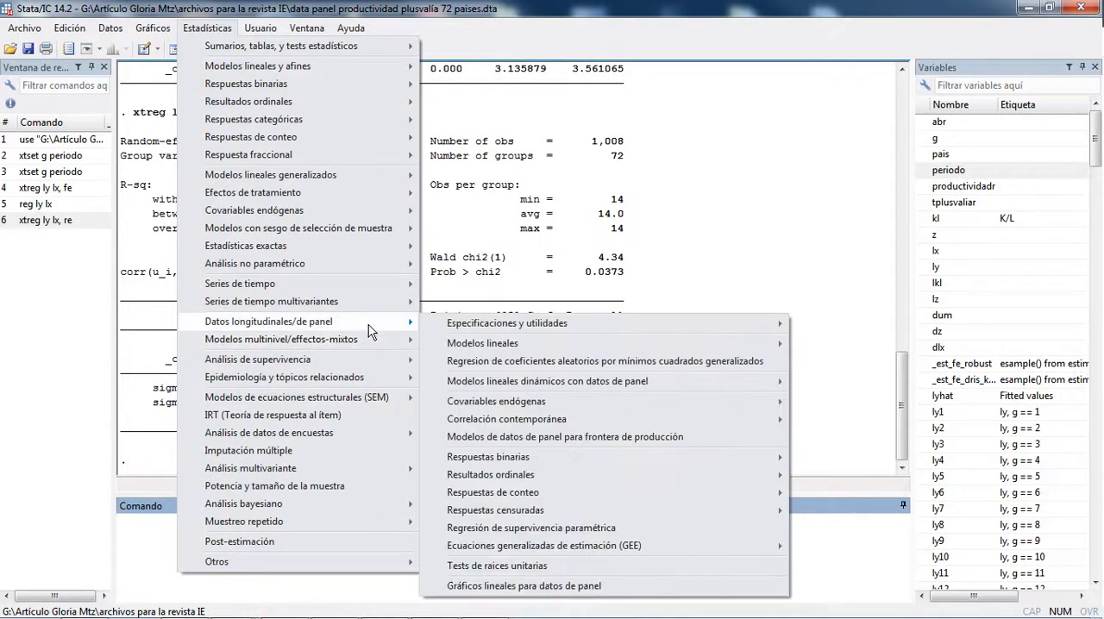
mouse_move(461, 349)
left_click(363, 345)
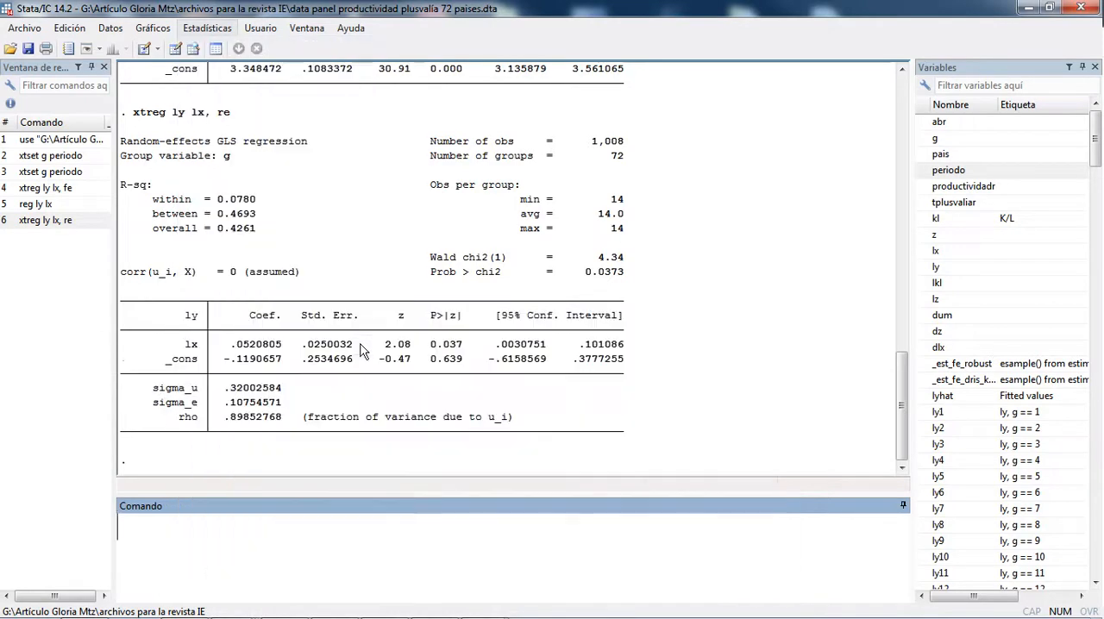
left_click(826, 246)
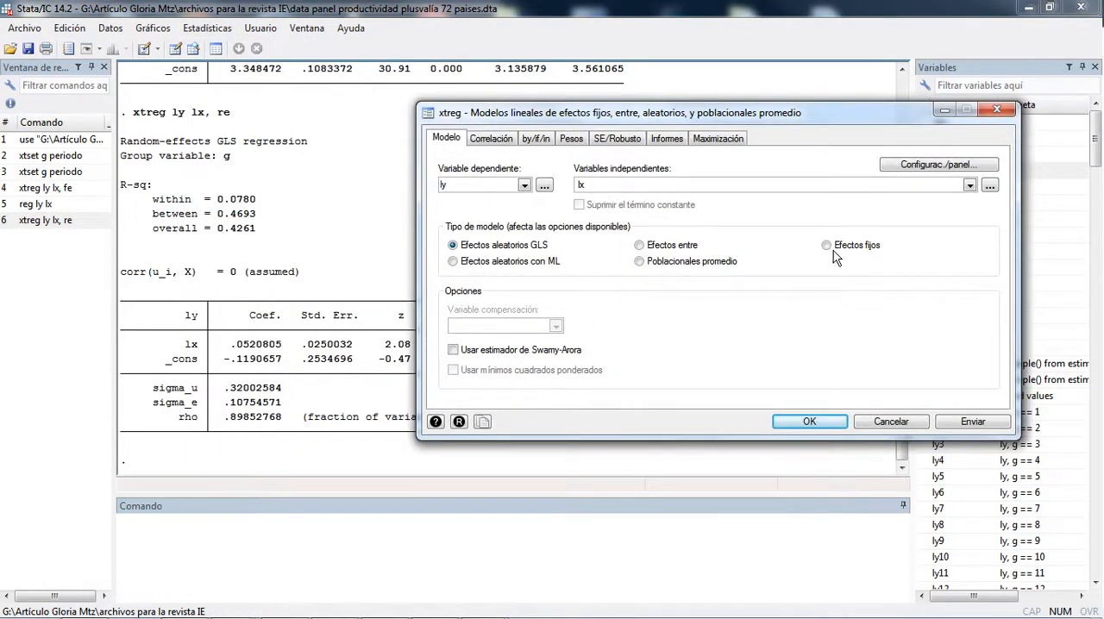
left_click(809, 422)
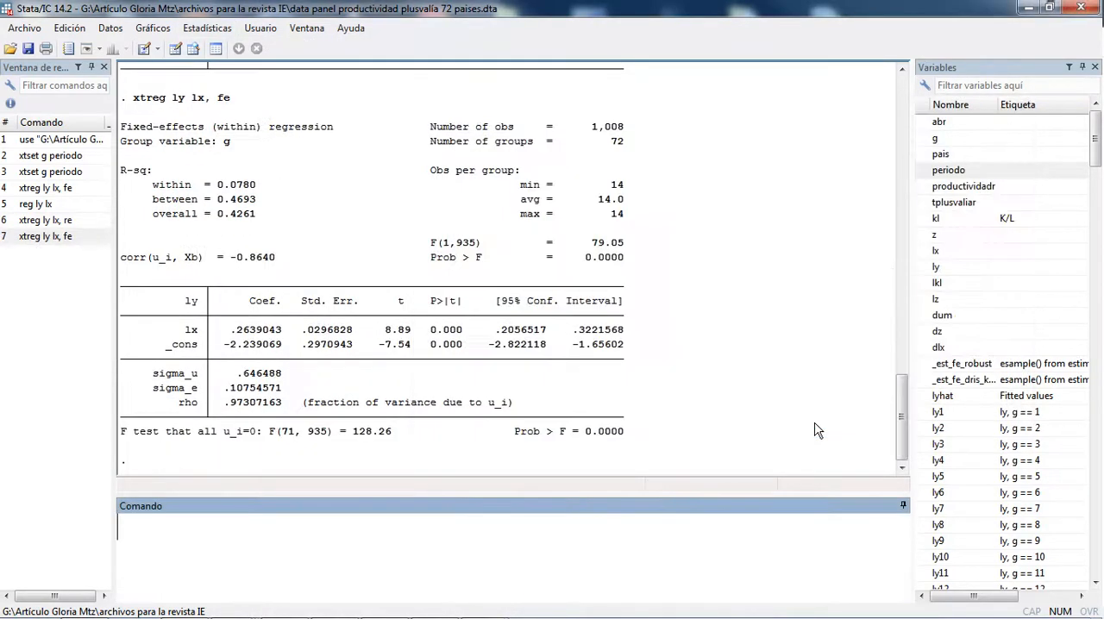
double_click(615, 143)
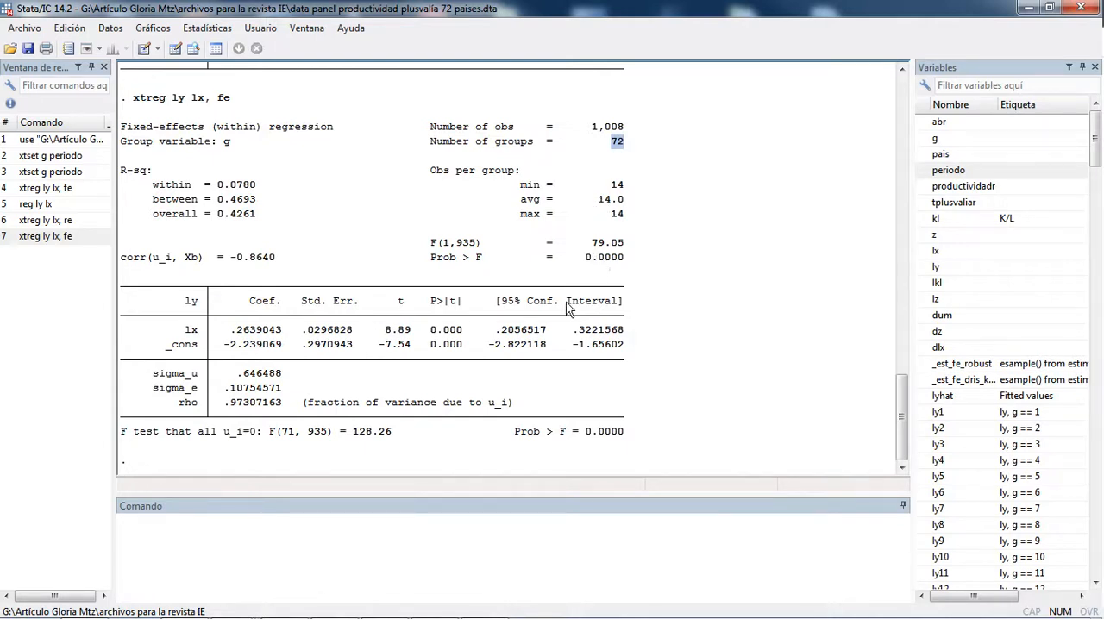
left_click_drag(231, 330, 273, 341)
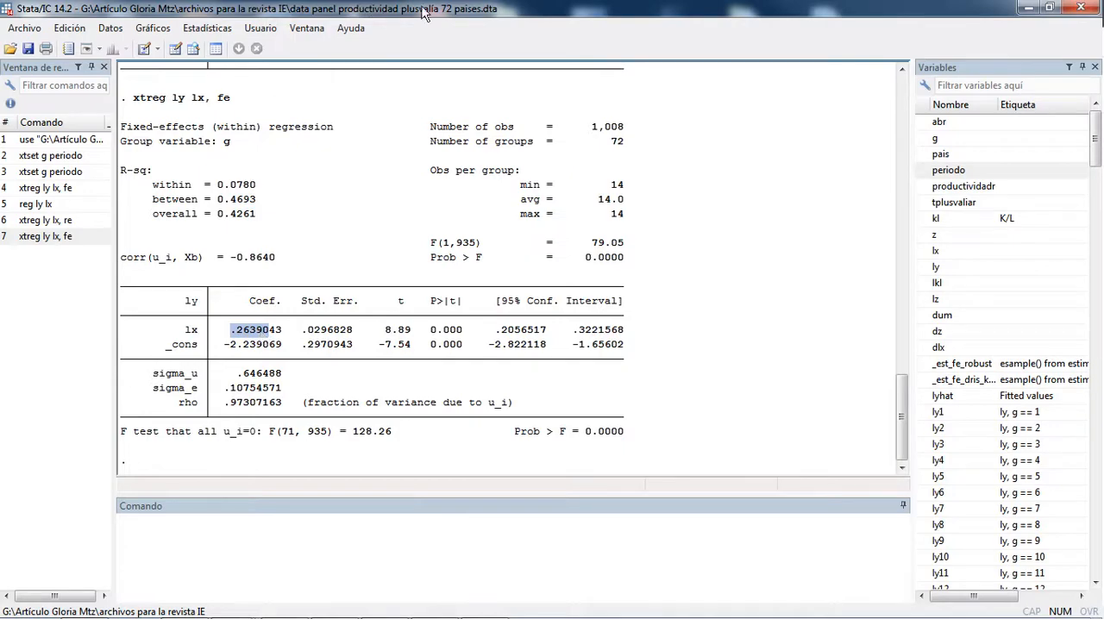
Step: Switch to the project folder in Windows Explorer and open the 72-country regression workfile (efijos_mcg_global) in EViews
left_click(1028, 9)
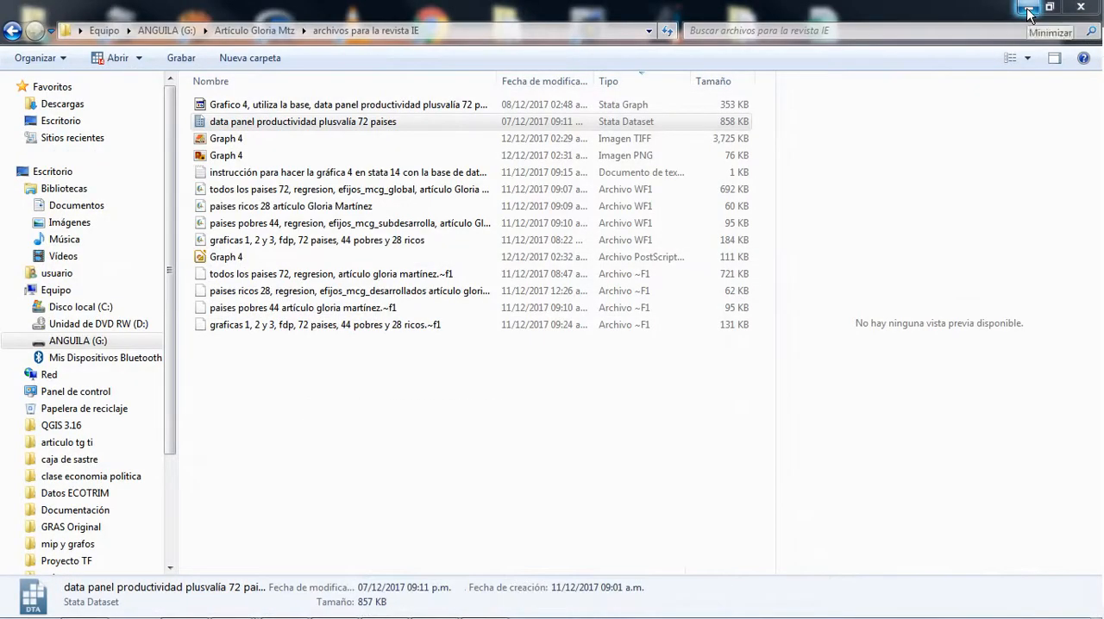
left_click(1029, 9)
mouse_move(189, 609)
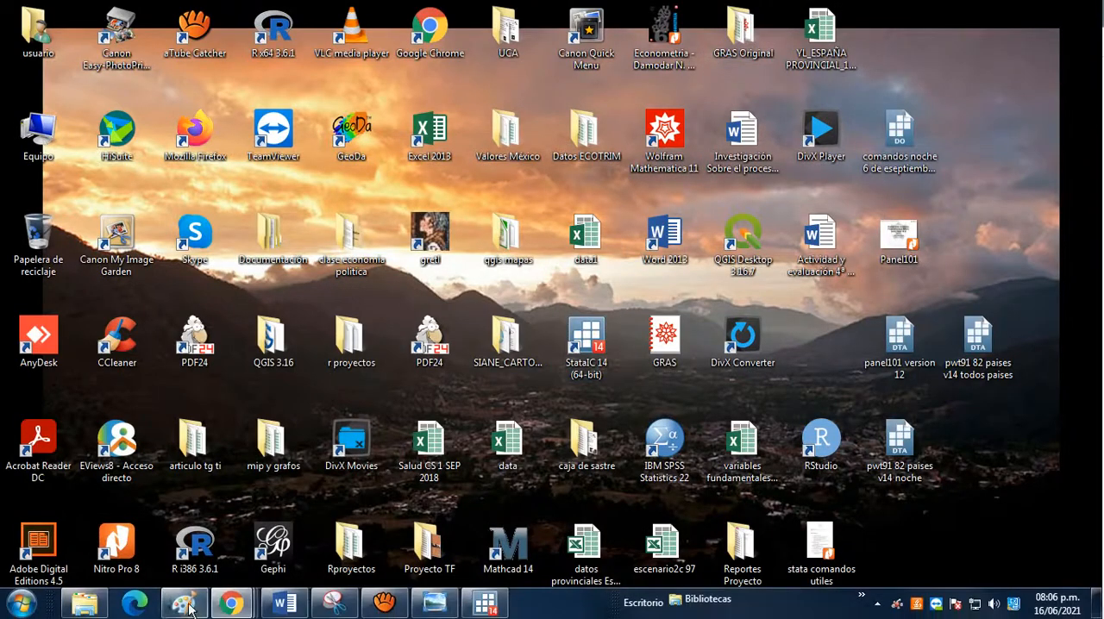
left_click(83, 603)
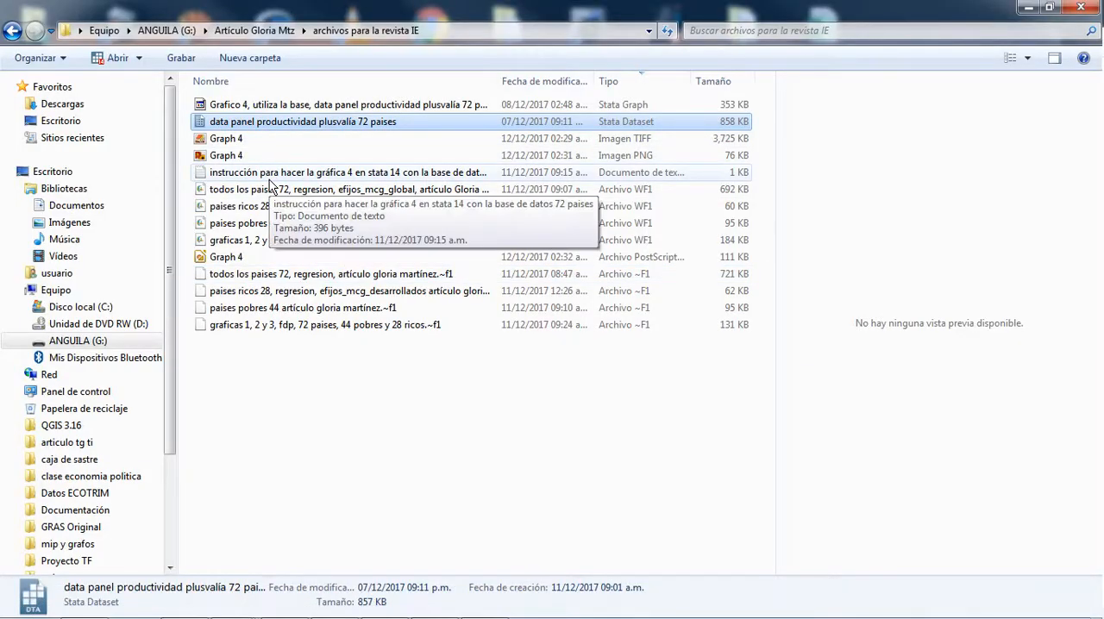
double_click(292, 193)
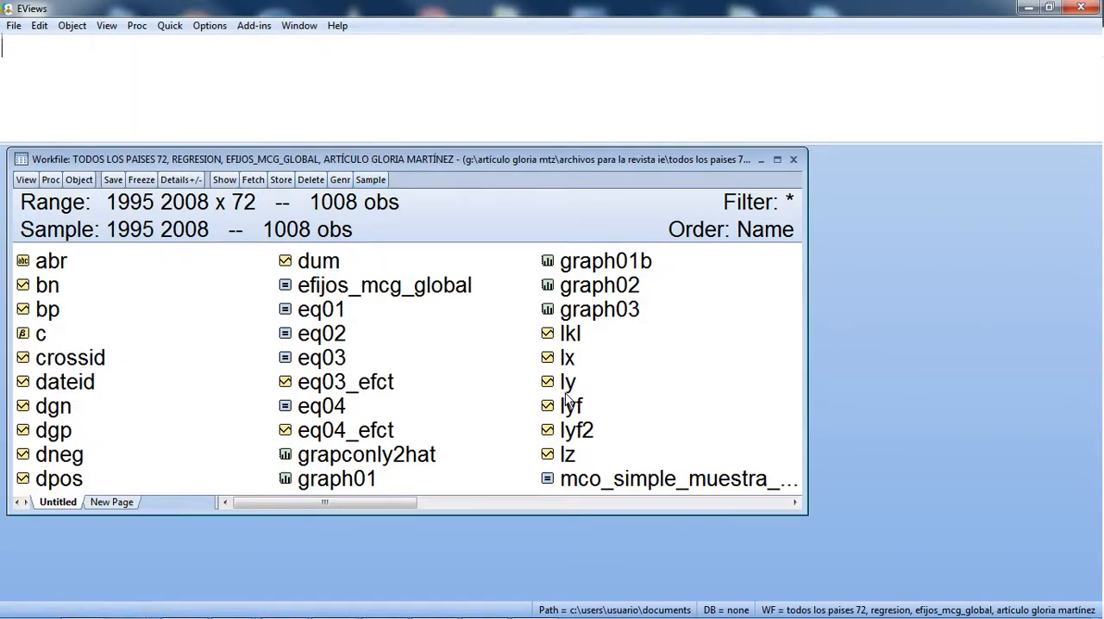
Step: Open the series lx and ly together as a group
left_click(574, 366)
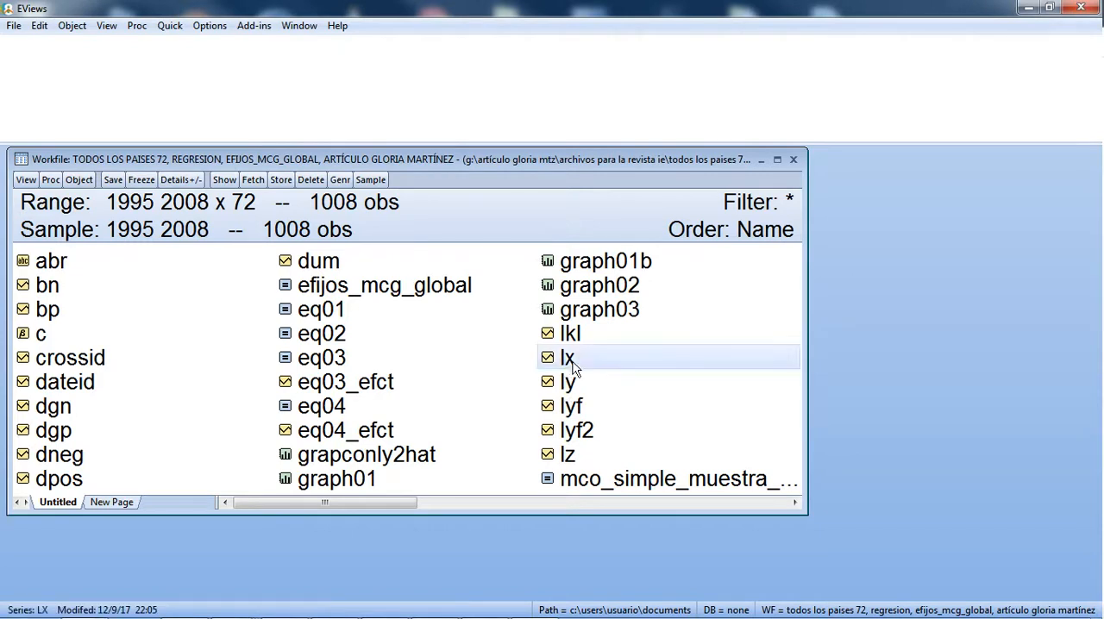
left_click(571, 385, "ctrl")
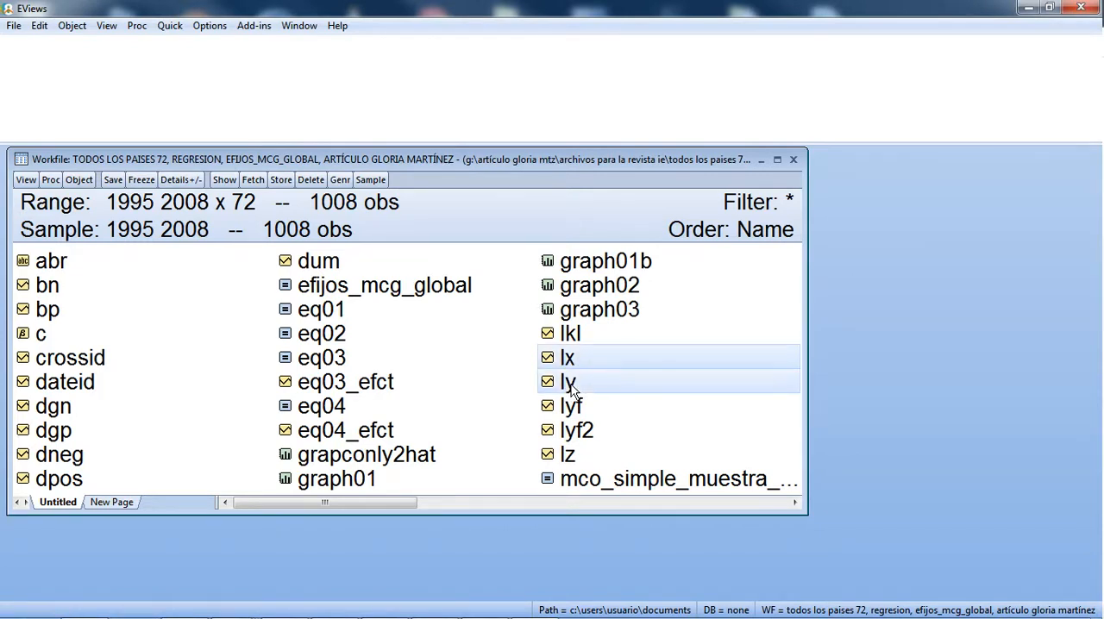
right_click(572, 386)
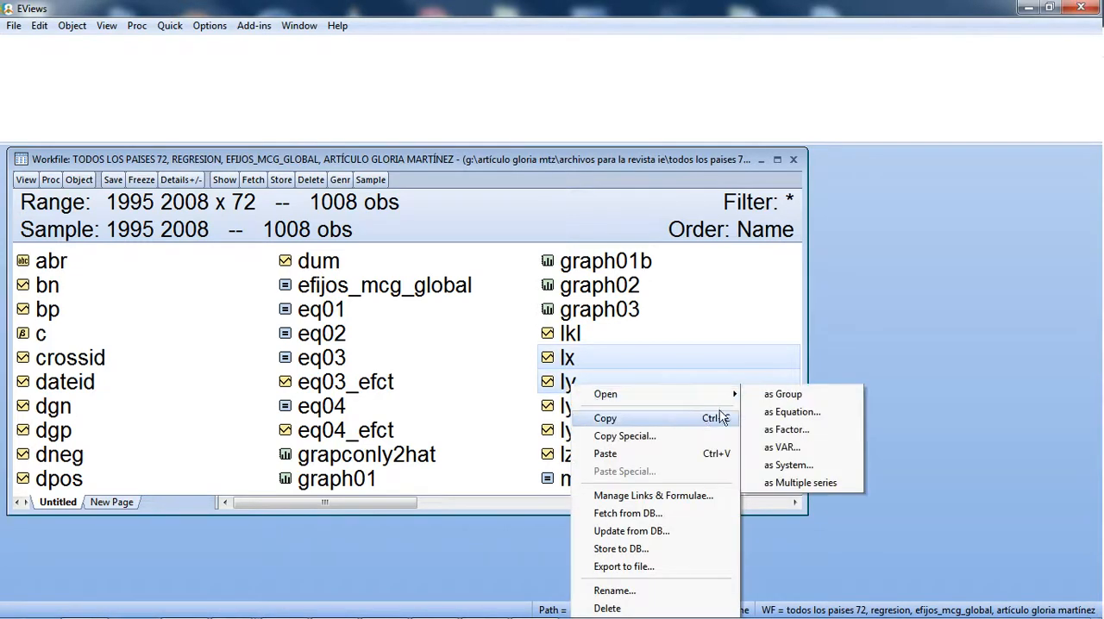
left_click(772, 396)
scroll(320, 303, "up", 1)
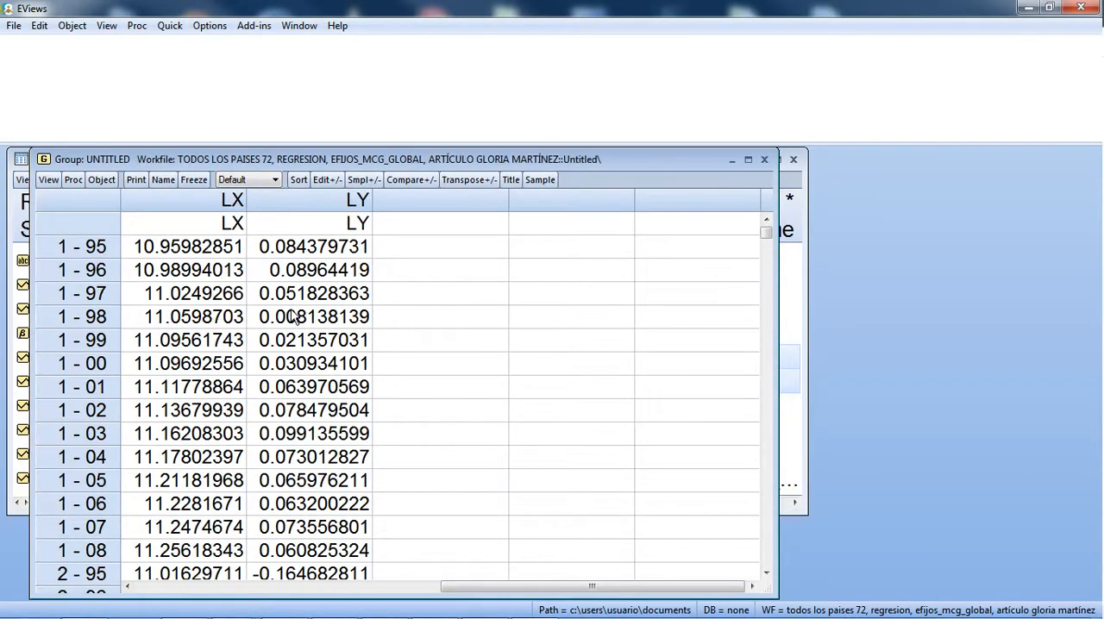
Step: Examine how the lx and ly observations are stacked by country and year from 1-95 through the third country, and close the group
left_click(100, 256)
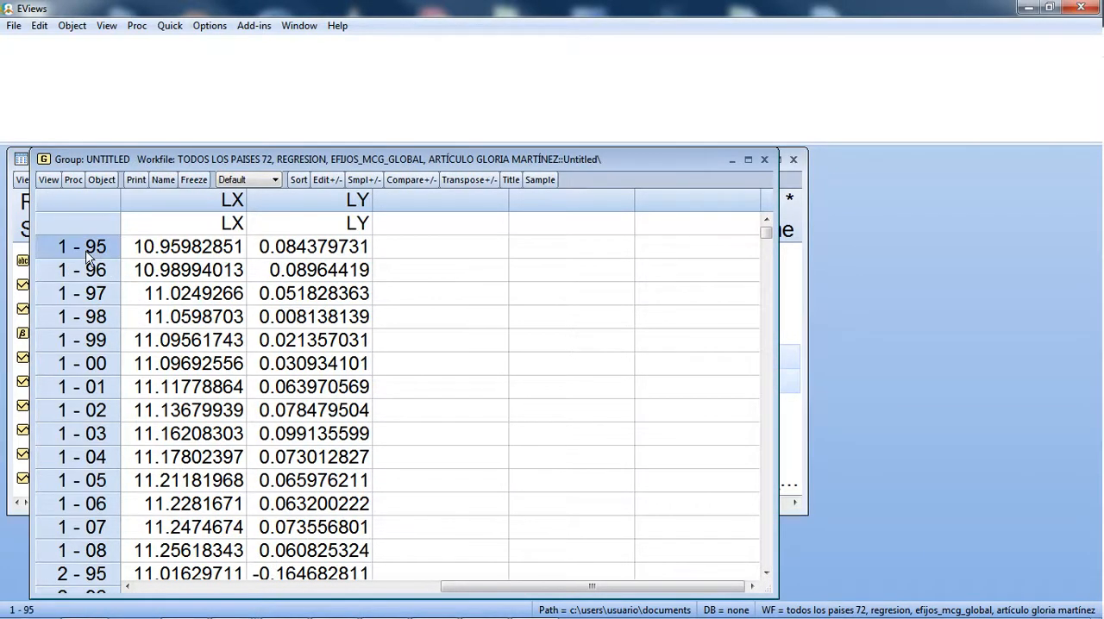
left_click(83, 274)
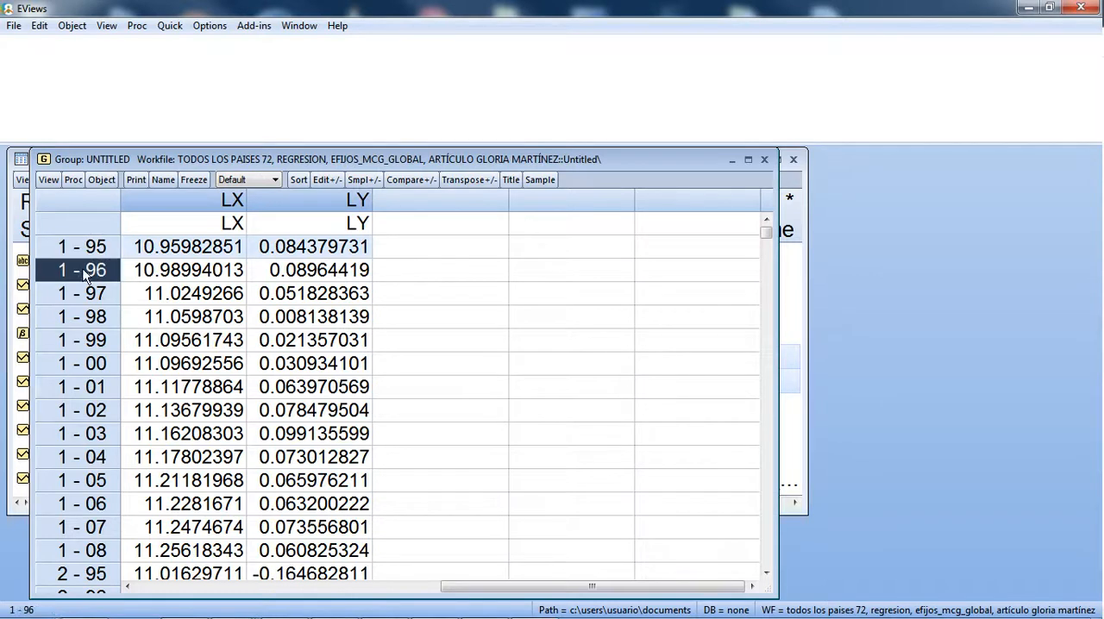
left_click(87, 295)
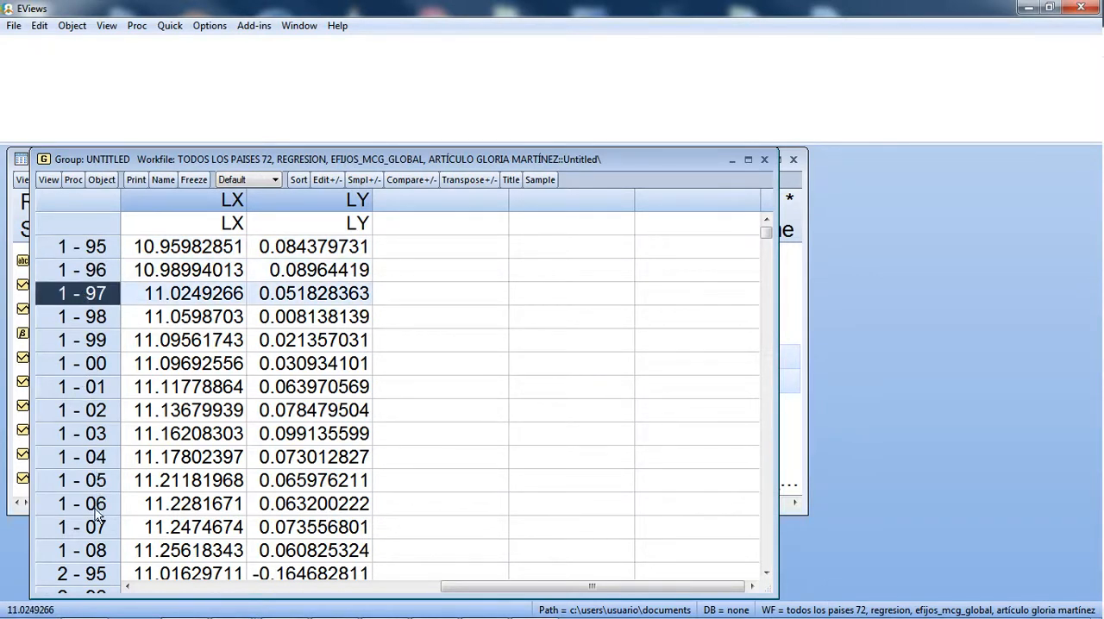
left_click(91, 550)
scroll(91, 552, "down", 2)
scroll(91, 552, "down", 1)
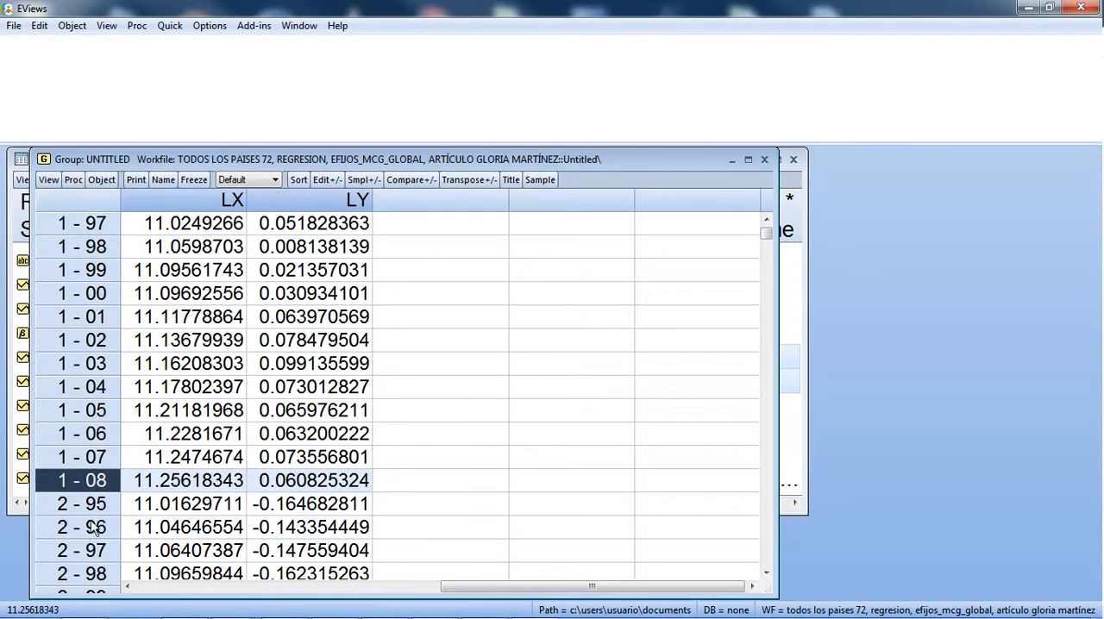
left_click(95, 508)
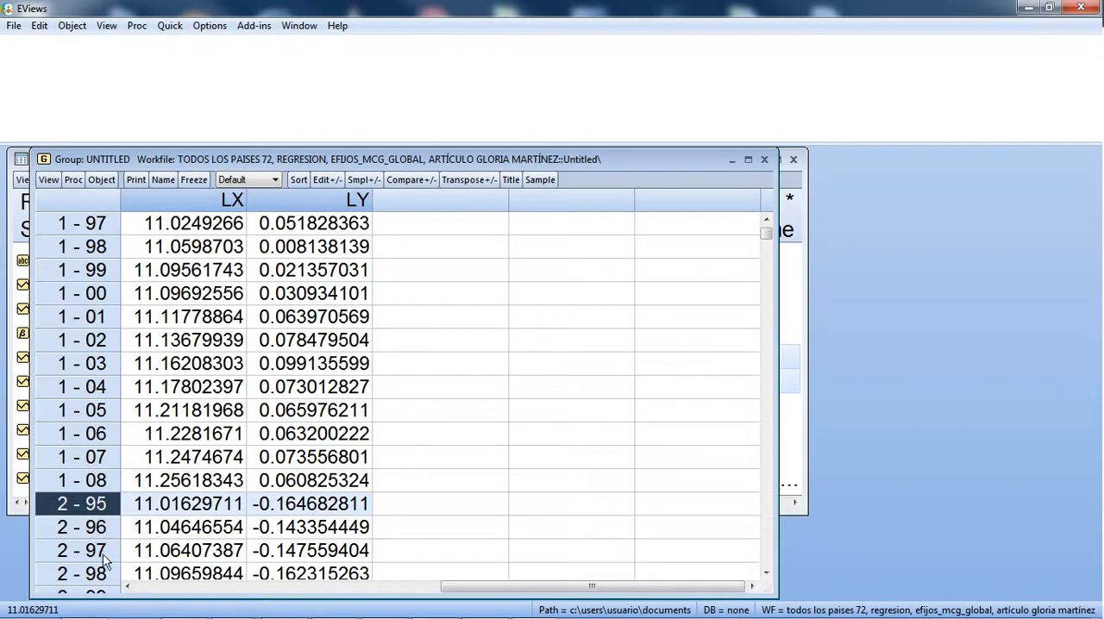
scroll(103, 552, "down", 5)
scroll(101, 521, "down", 1)
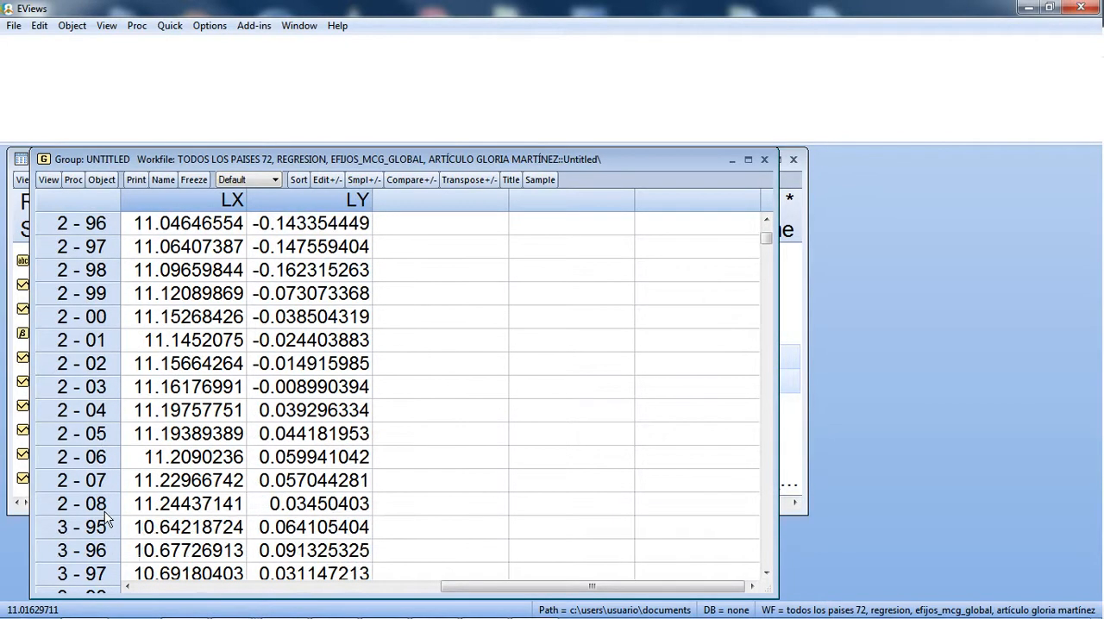
left_click(106, 509)
scroll(108, 517, "down", 2)
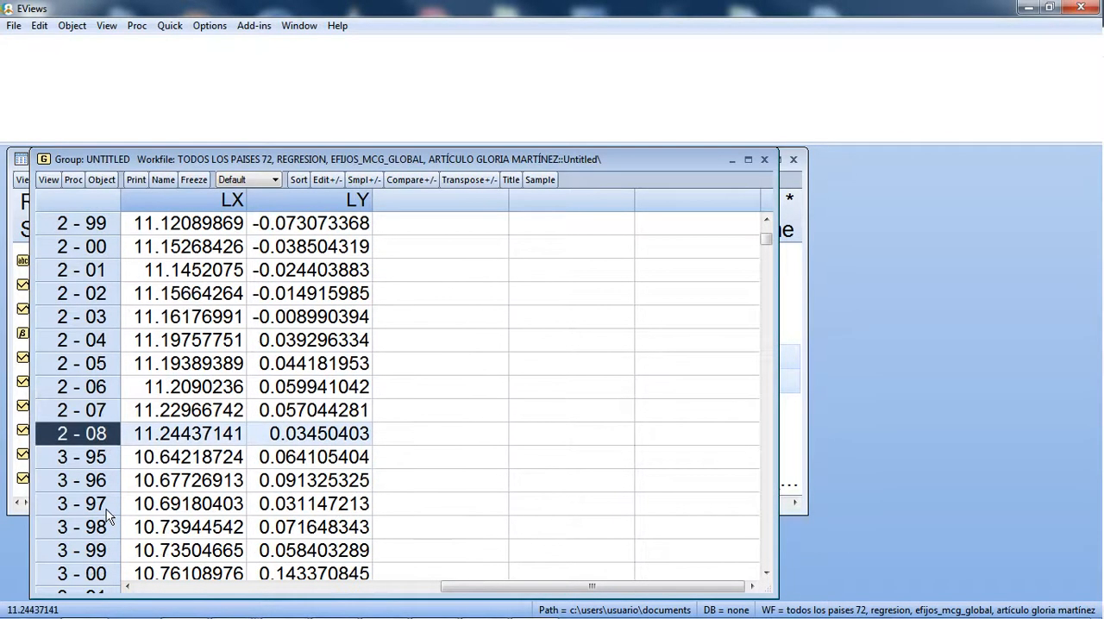
mouse_move(770, 242)
left_mouse_down()
mouse_move(775, 583)
mouse_move(767, 229)
left_mouse_up()
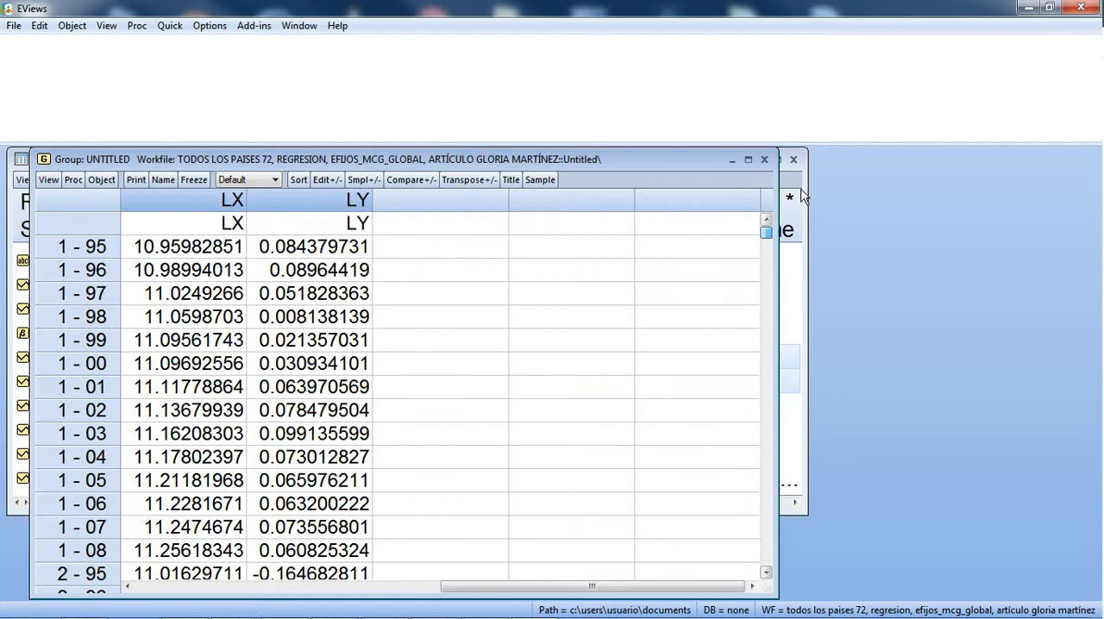
left_click(765, 160)
Step: Open lx and ly as an equation and specify it as ly c lx
left_click(515, 347)
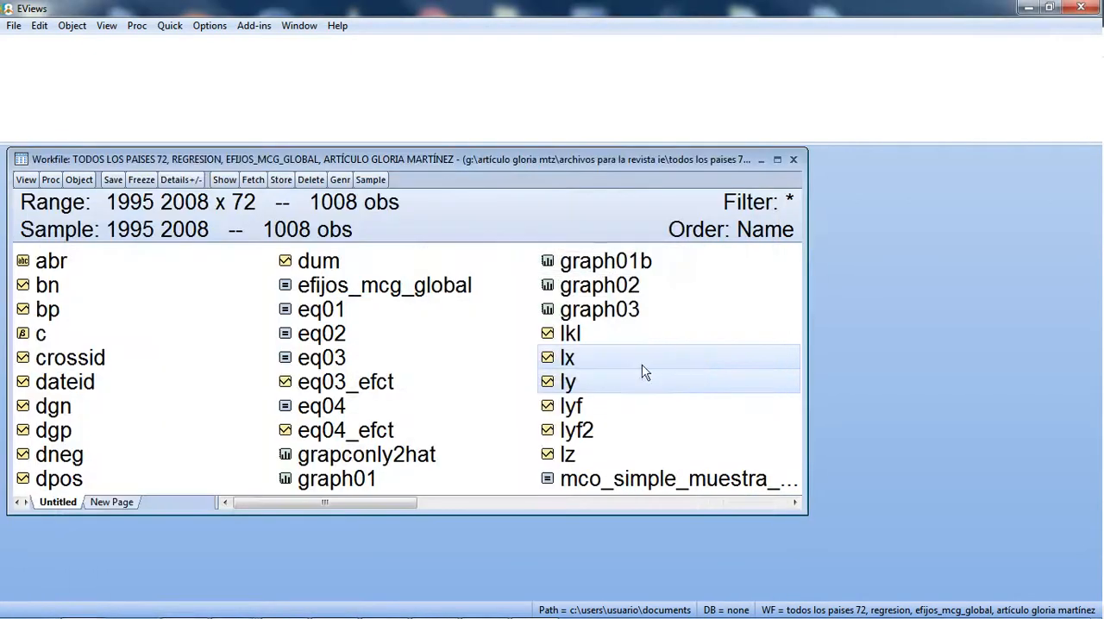
right_click(594, 379)
mouse_move(721, 384)
left_click(795, 403)
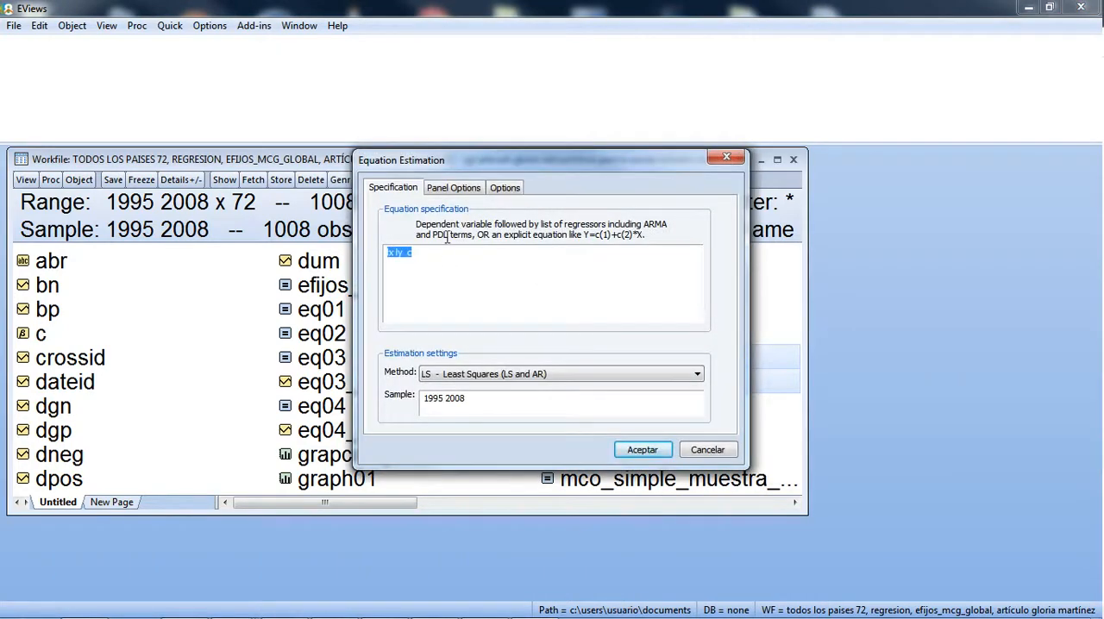
left_click(413, 251)
key("BackSpace")
key("BackSpace")
type("ly")
key("BackSpace")
key("BackSpace")
key("BackSpace")
left_click(413, 249)
type("lx")
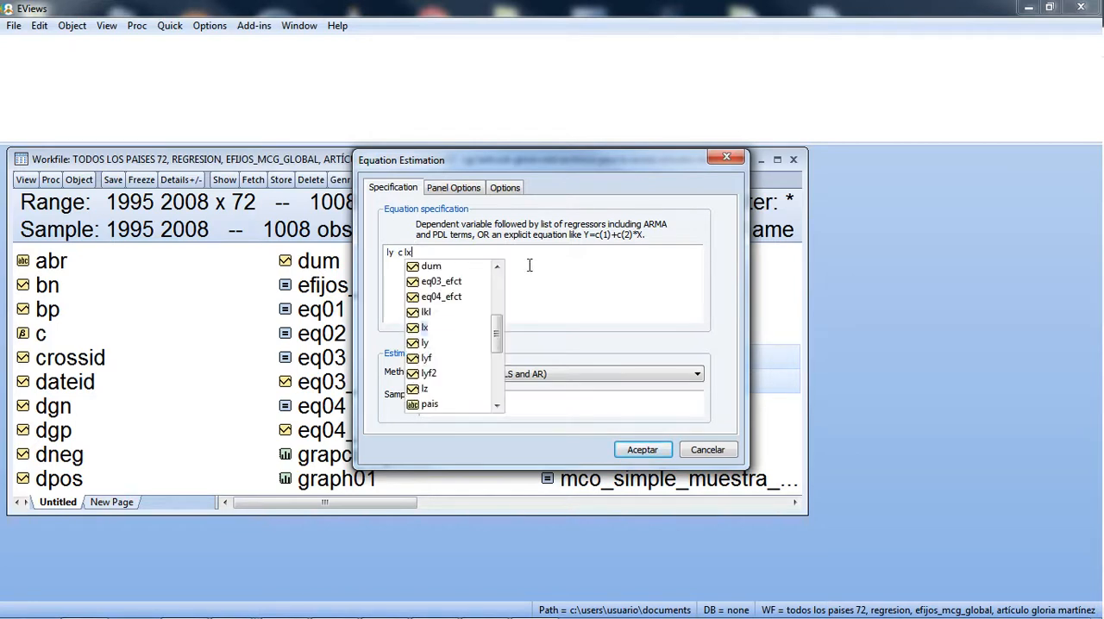
Step: Estimate the equation ly c lx with fixed cross-section effects, no period effects and no GLS weights
left_click(453, 187)
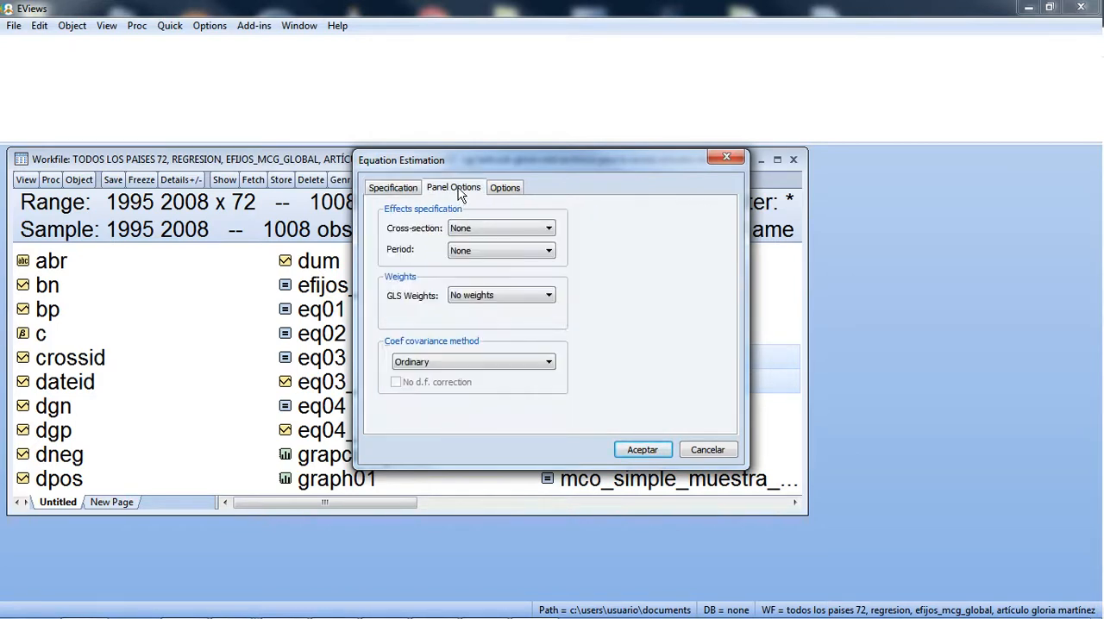
left_click(474, 230)
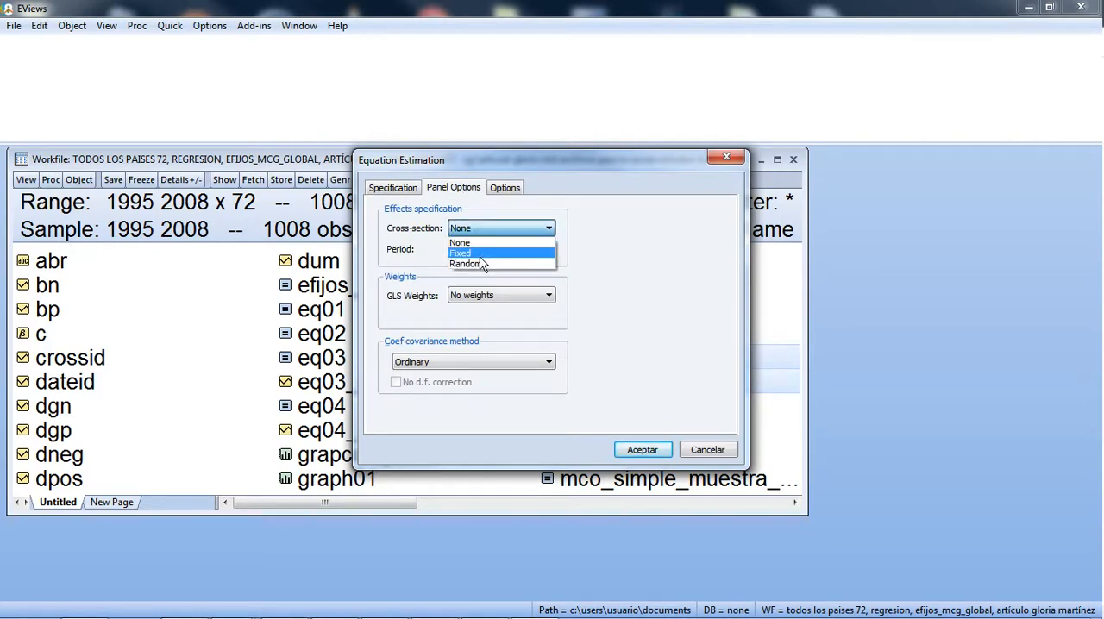
left_click(481, 253)
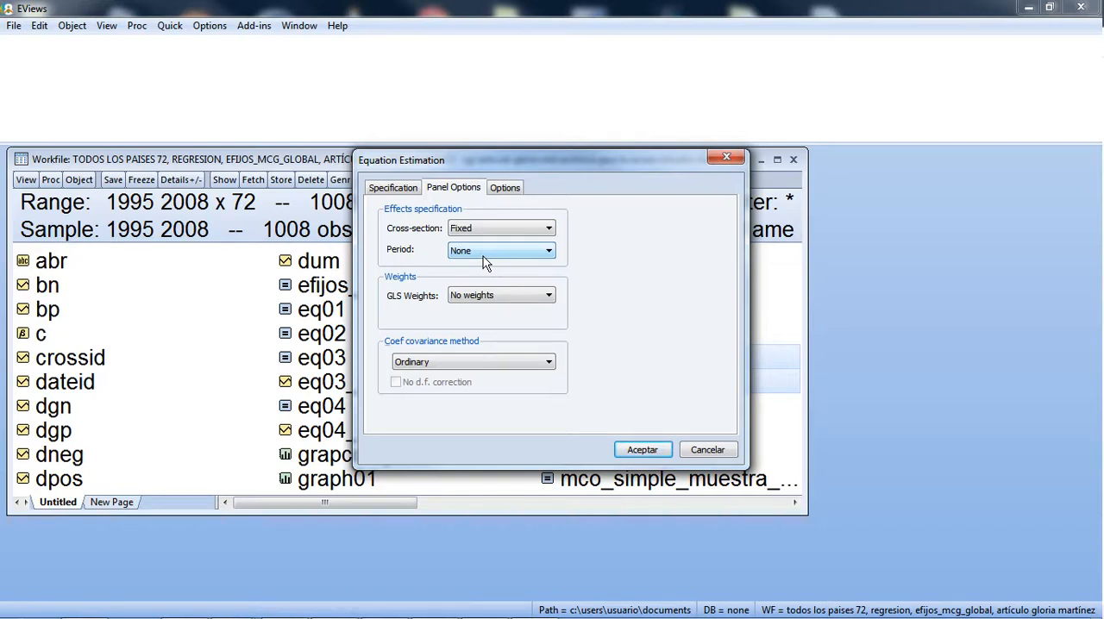
left_click(483, 252)
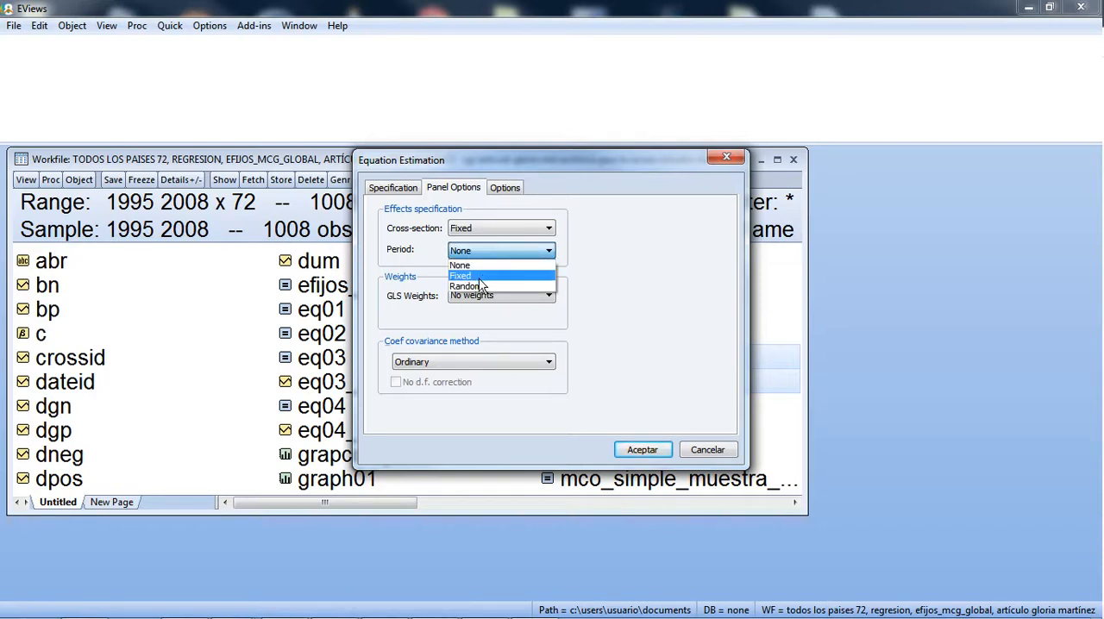
left_click(616, 274)
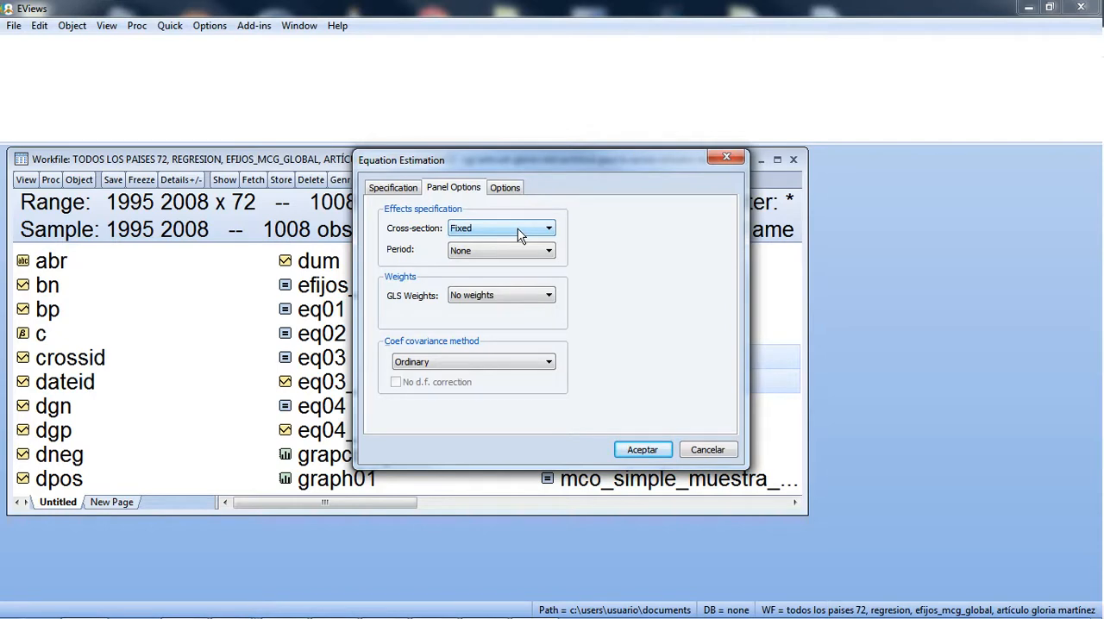
left_click(494, 298)
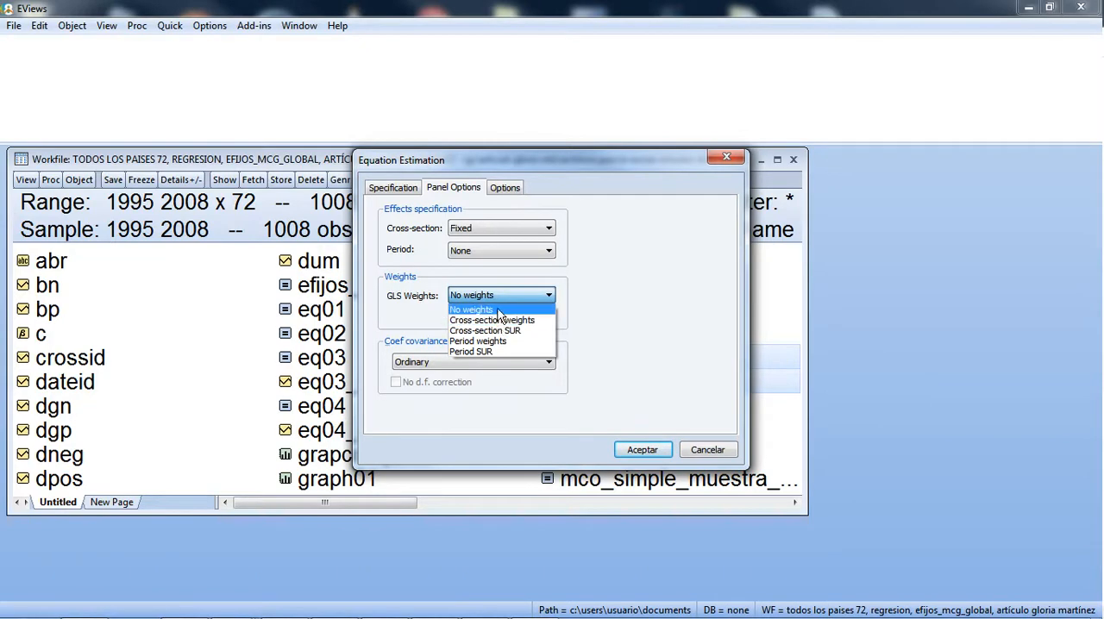
left_click(497, 312)
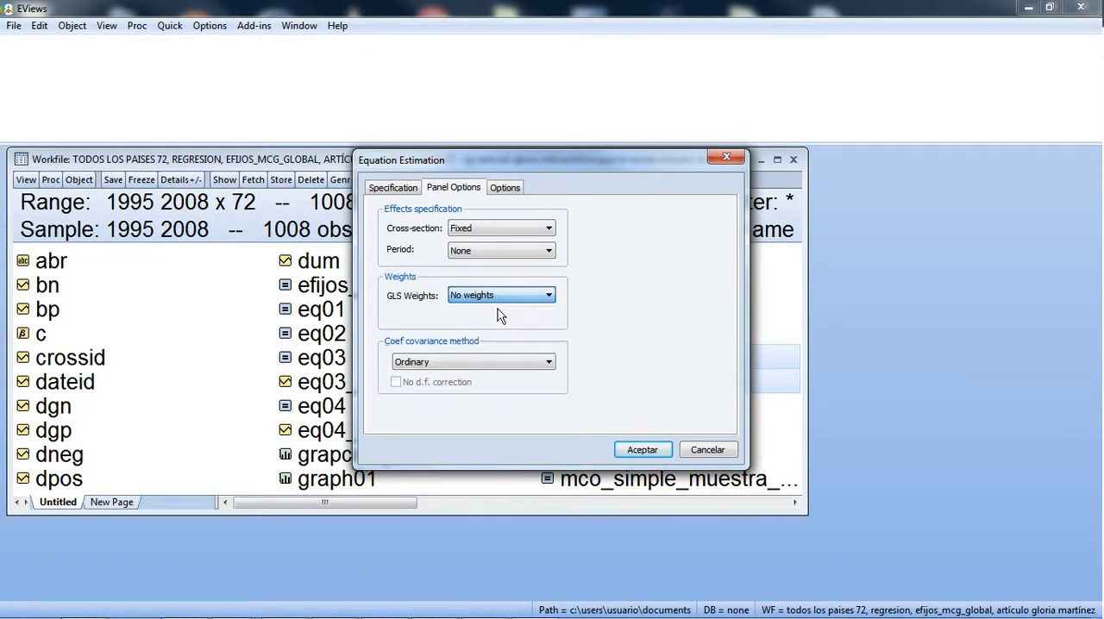
left_click(642, 451)
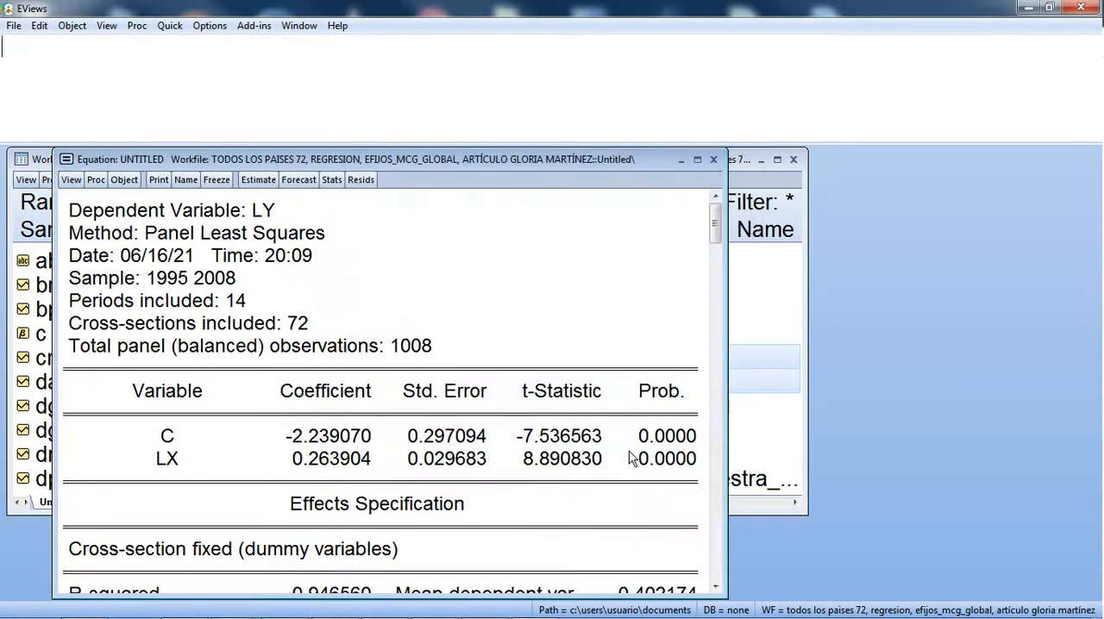
left_click_drag(492, 166, 569, 80)
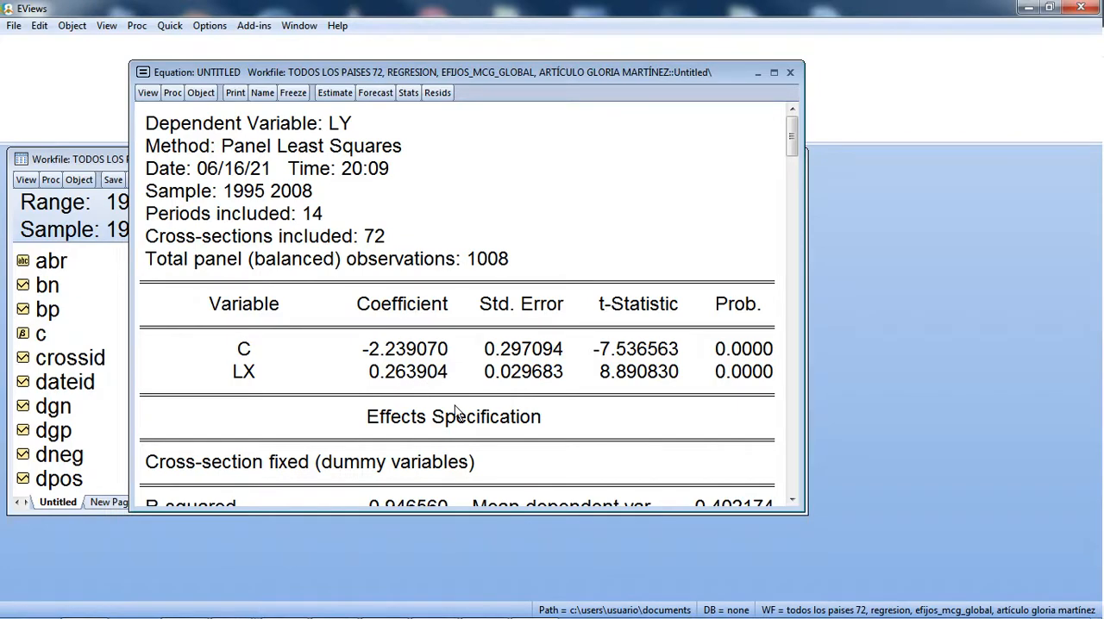
Step: Switch to Stata and estimate the linear panel regression of ly on lx with GLS random effects
left_click(503, 608)
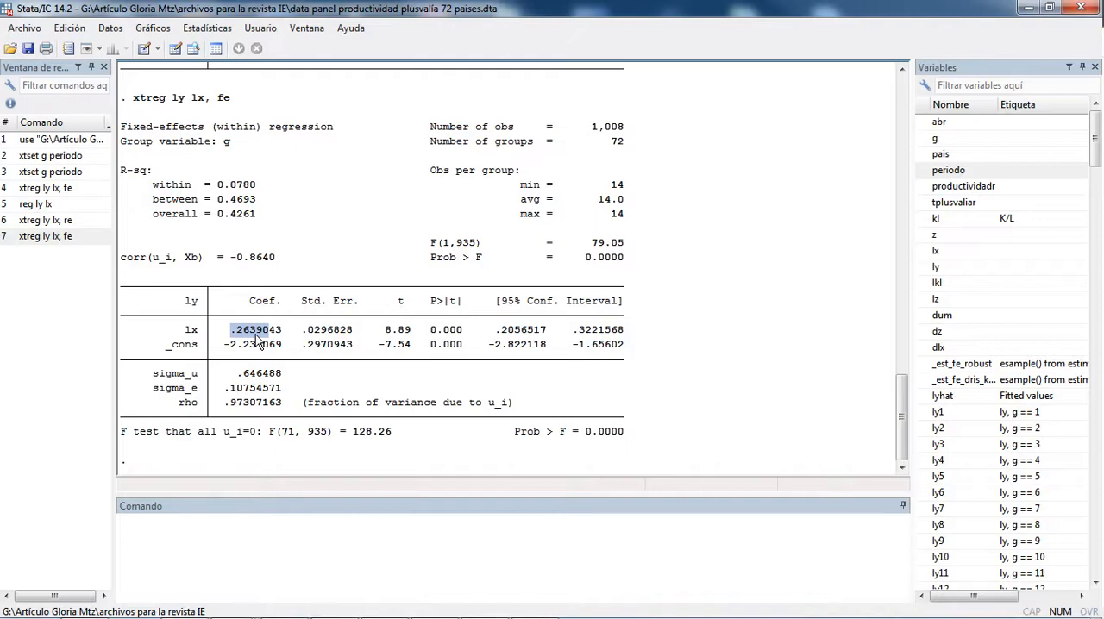
left_click(159, 33)
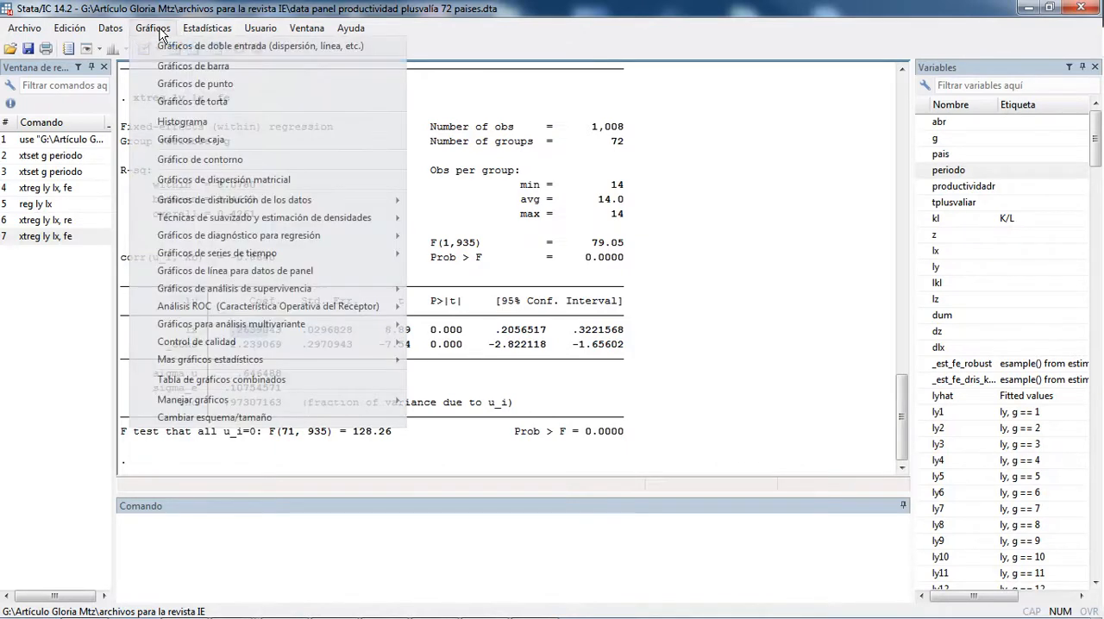
mouse_move(193, 27)
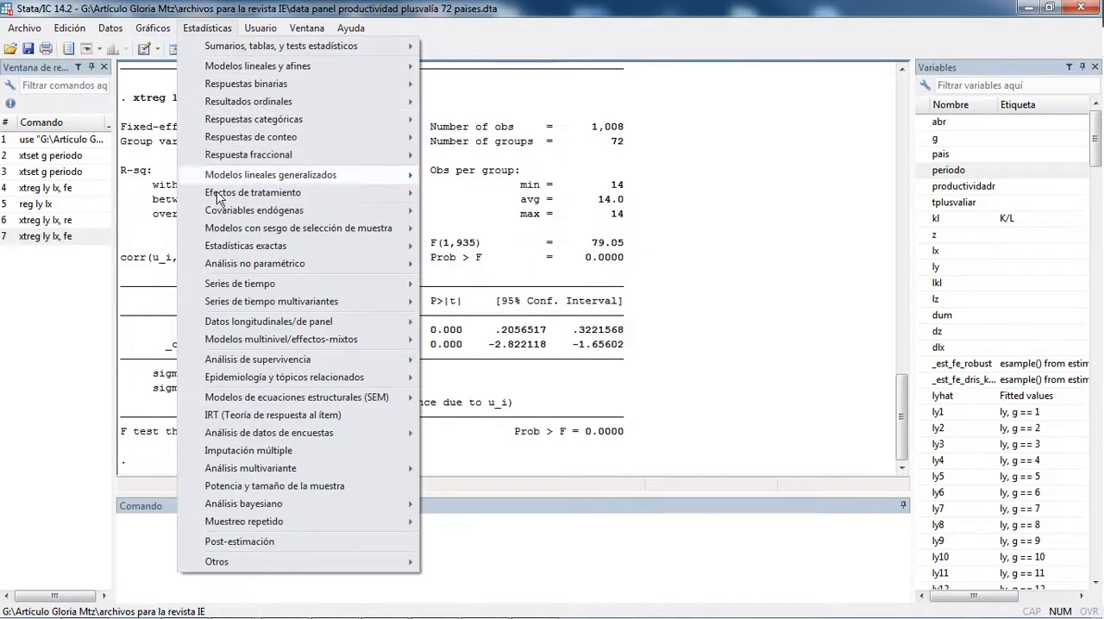
mouse_move(255, 327)
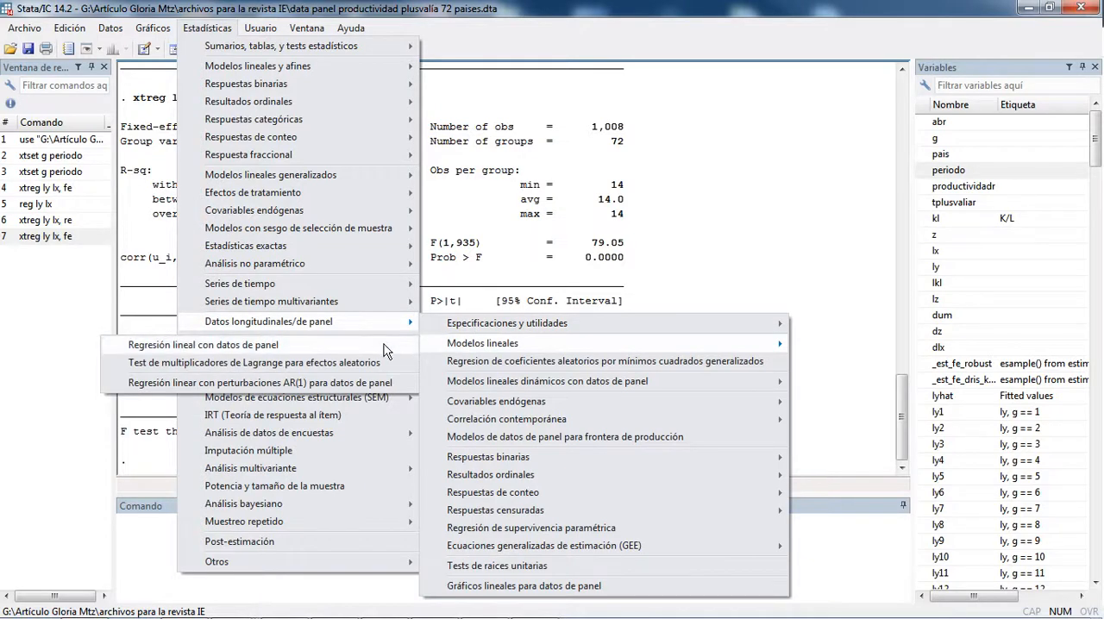
left_click(379, 352)
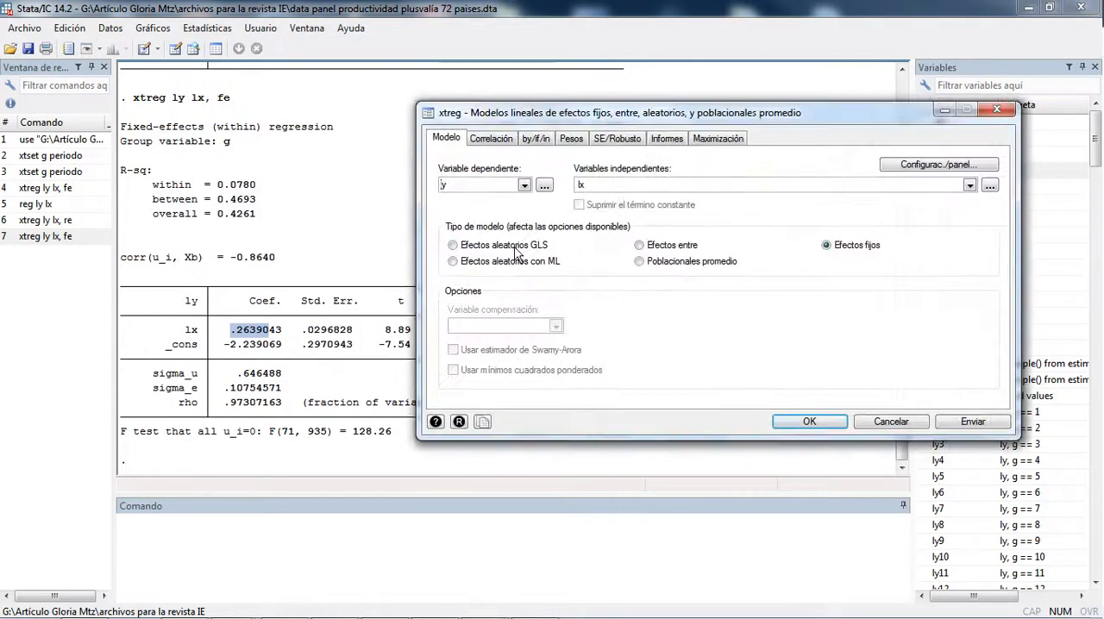
left_click(515, 248)
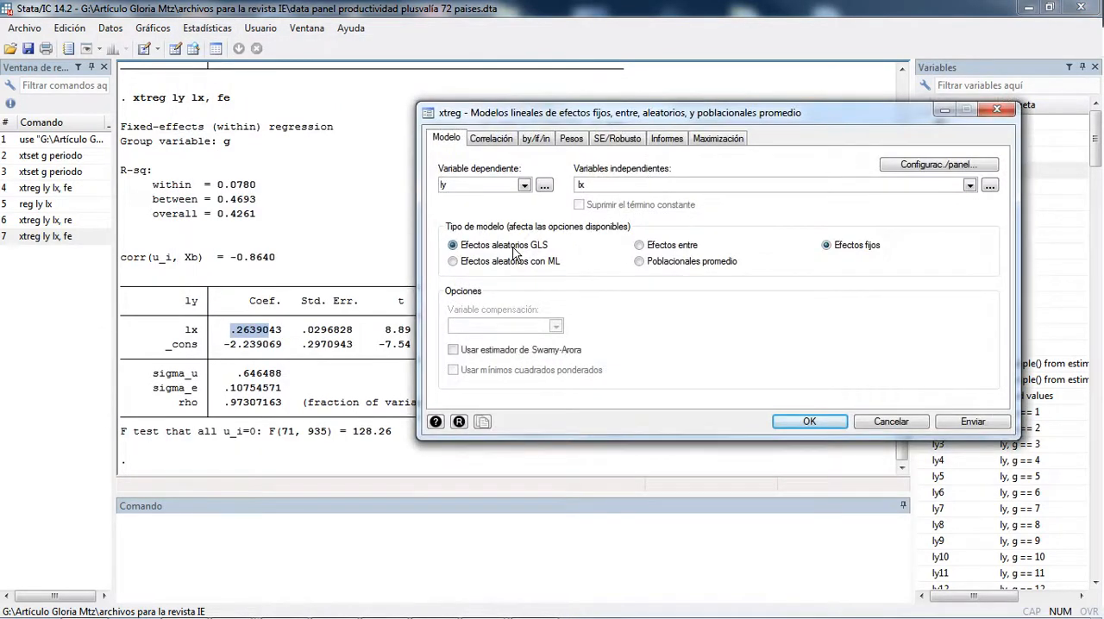
left_click(966, 422)
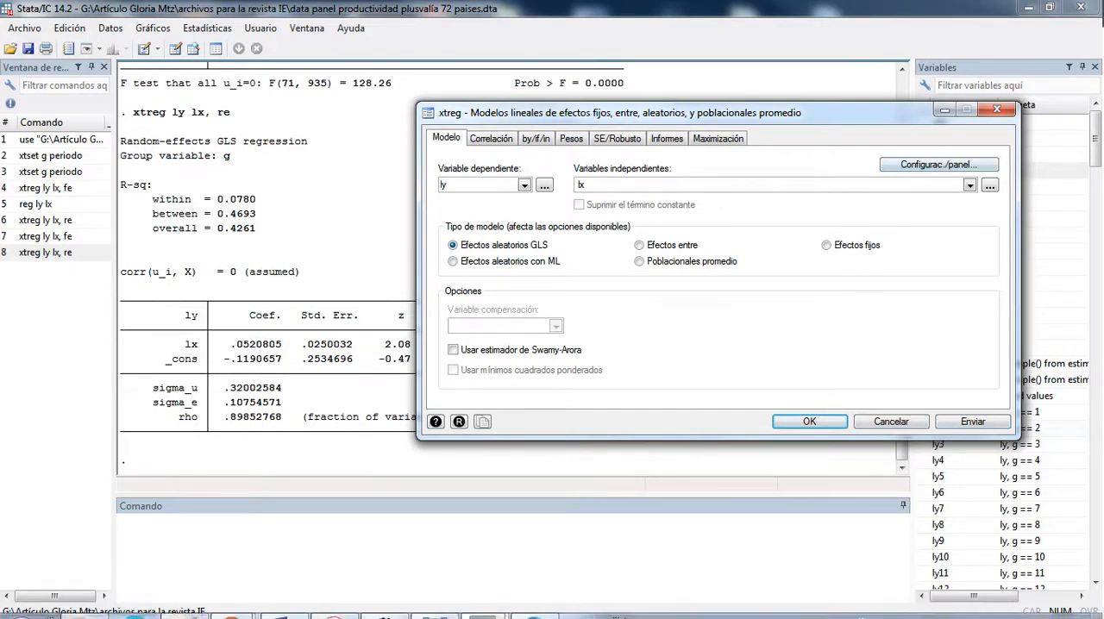
Step: Switch to EViews and re-estimate the ly equation with random cross-section effects, checking the LX coefficient
left_click(534, 608)
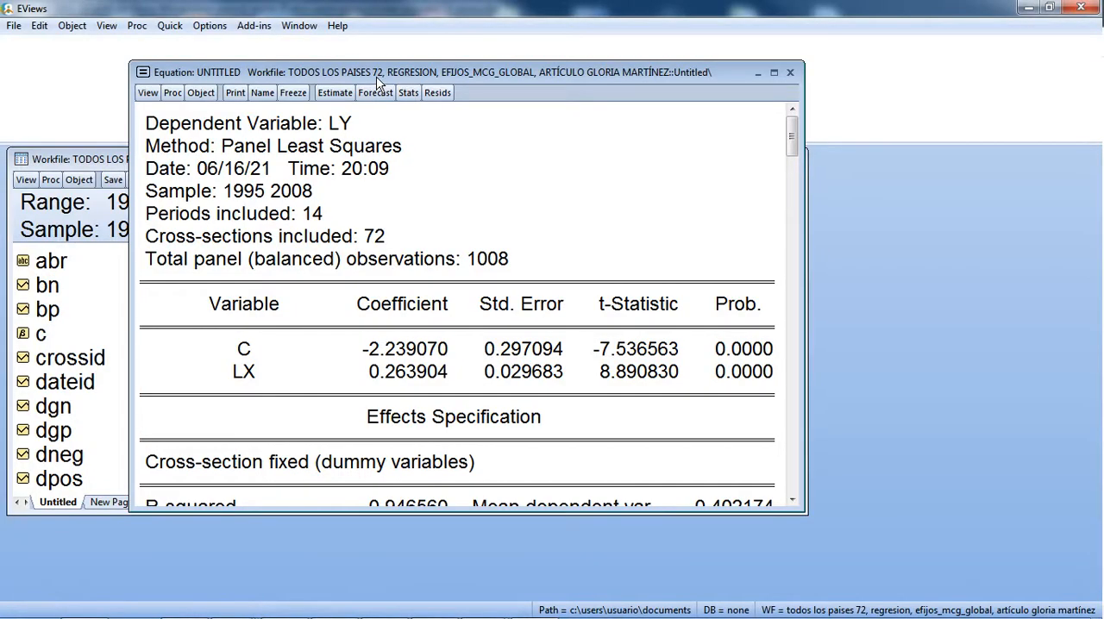
left_click(345, 93)
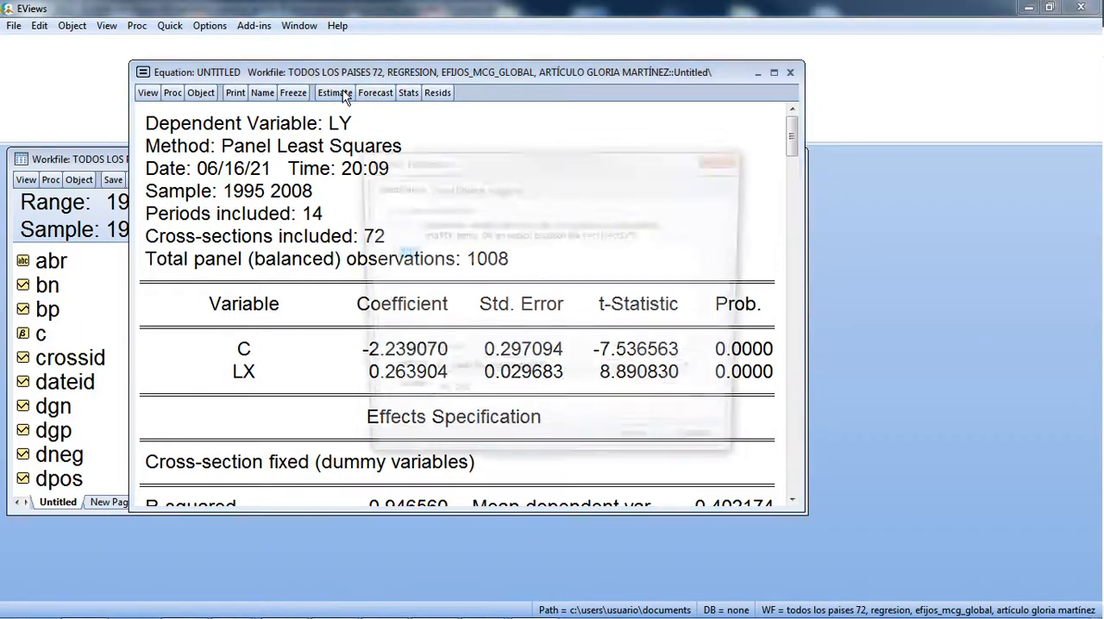
left_click(445, 189)
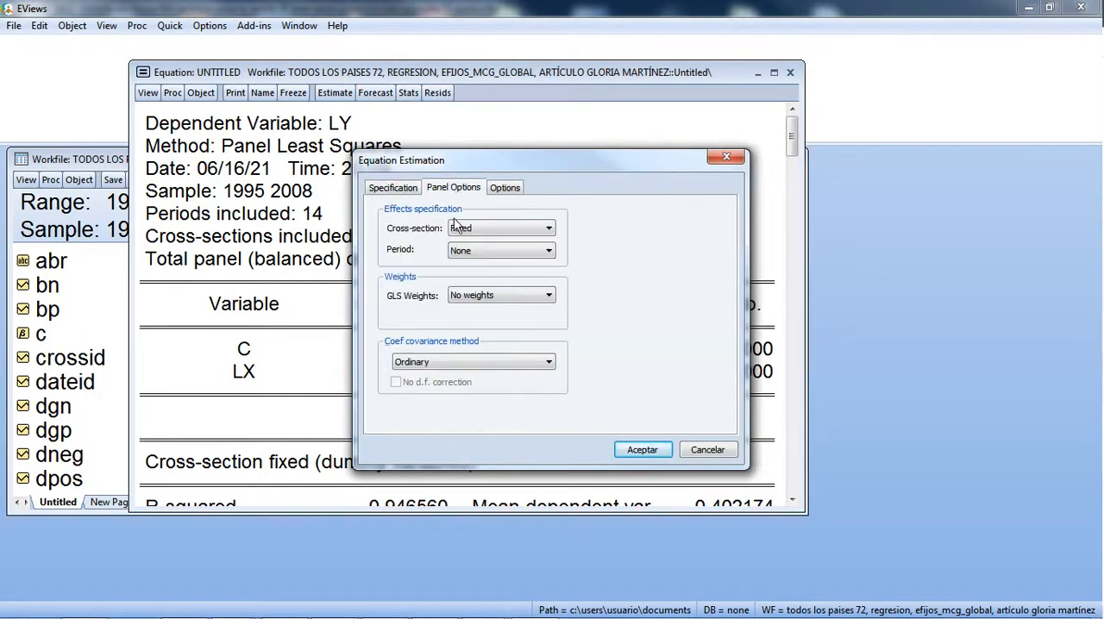
left_click(493, 229)
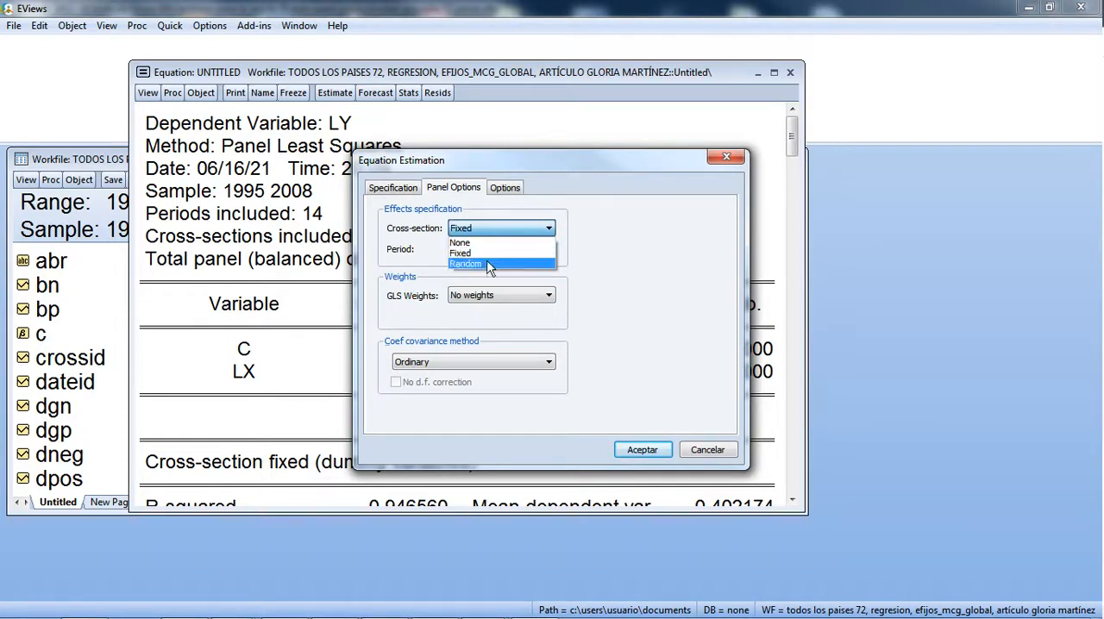
left_click(488, 264)
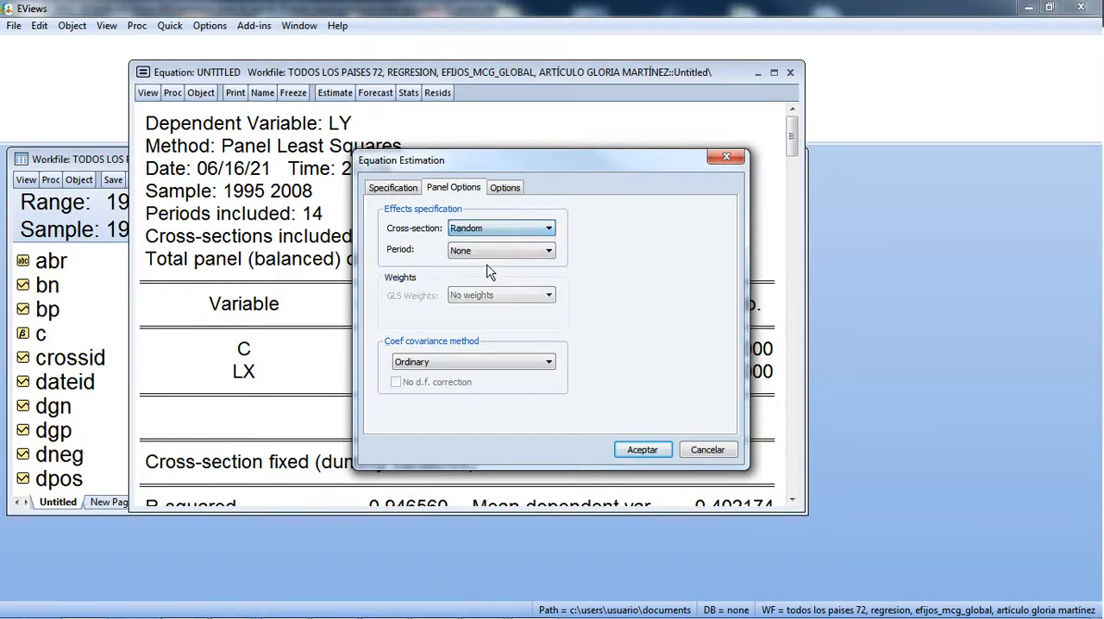
left_click(644, 450)
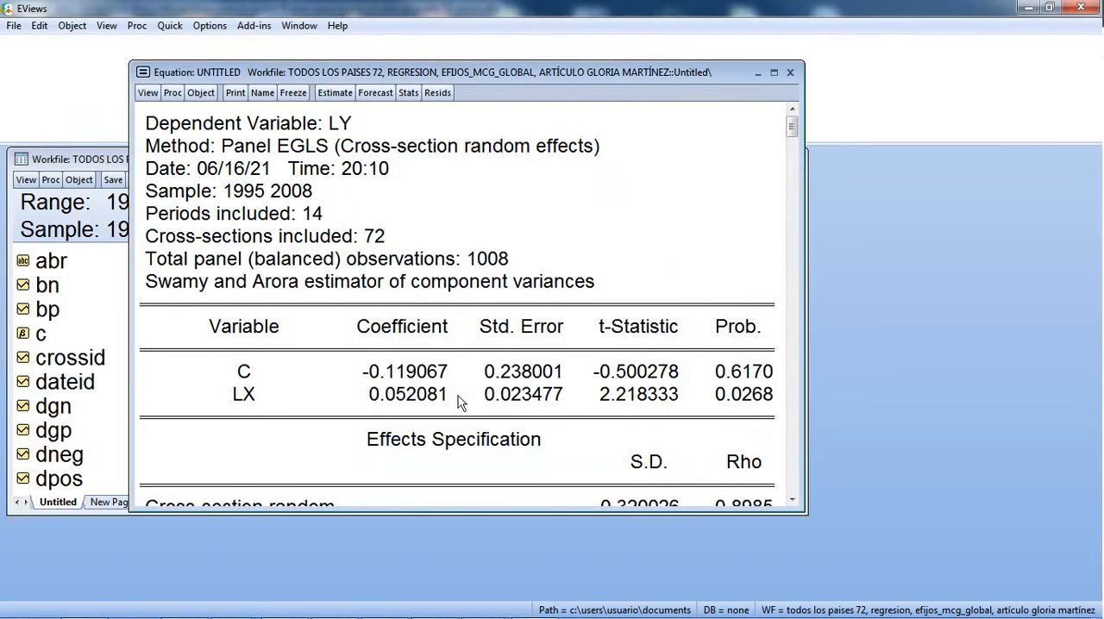
left_click(377, 391)
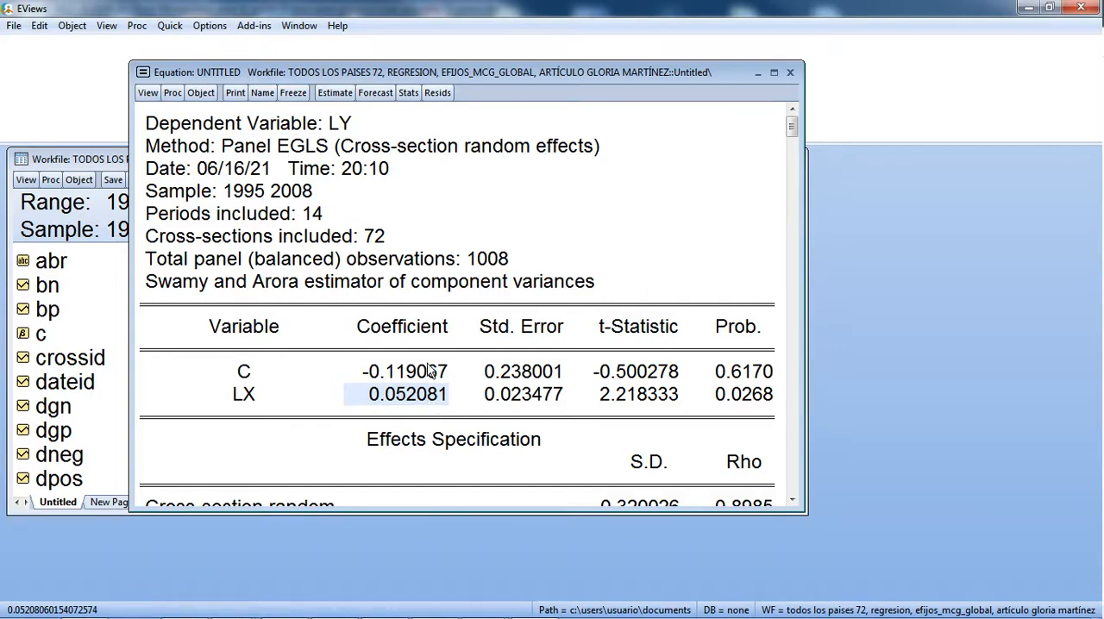
Step: Run the Correlated Random Effects - Hausman Test on the random-effects equation, check its probability, and close the equation
left_click_drag(480, 81, 513, 63)
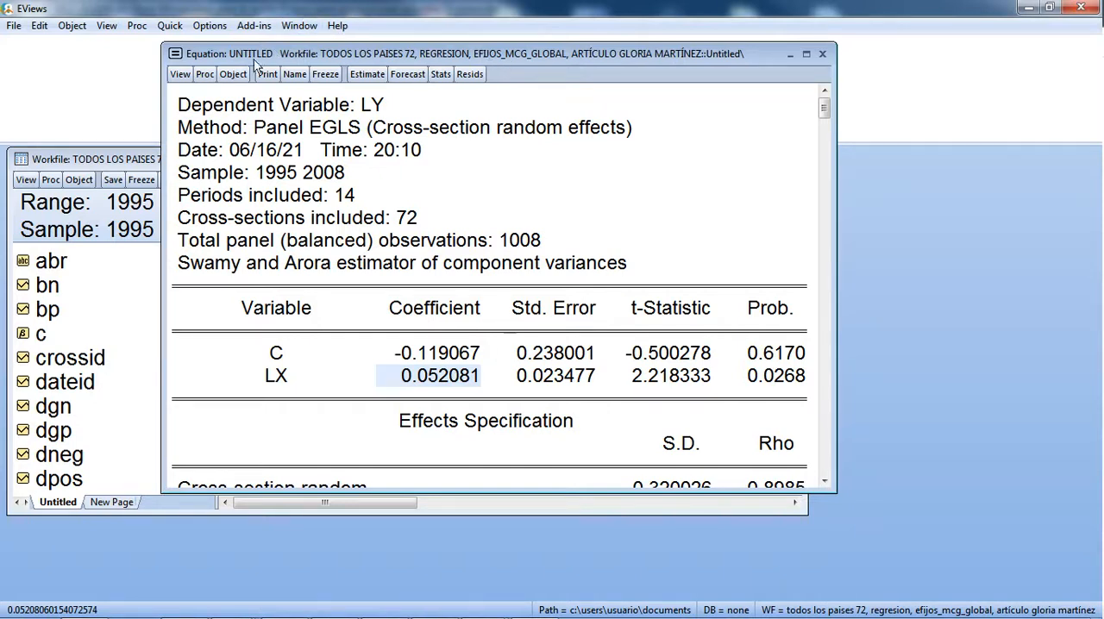
left_click(179, 76)
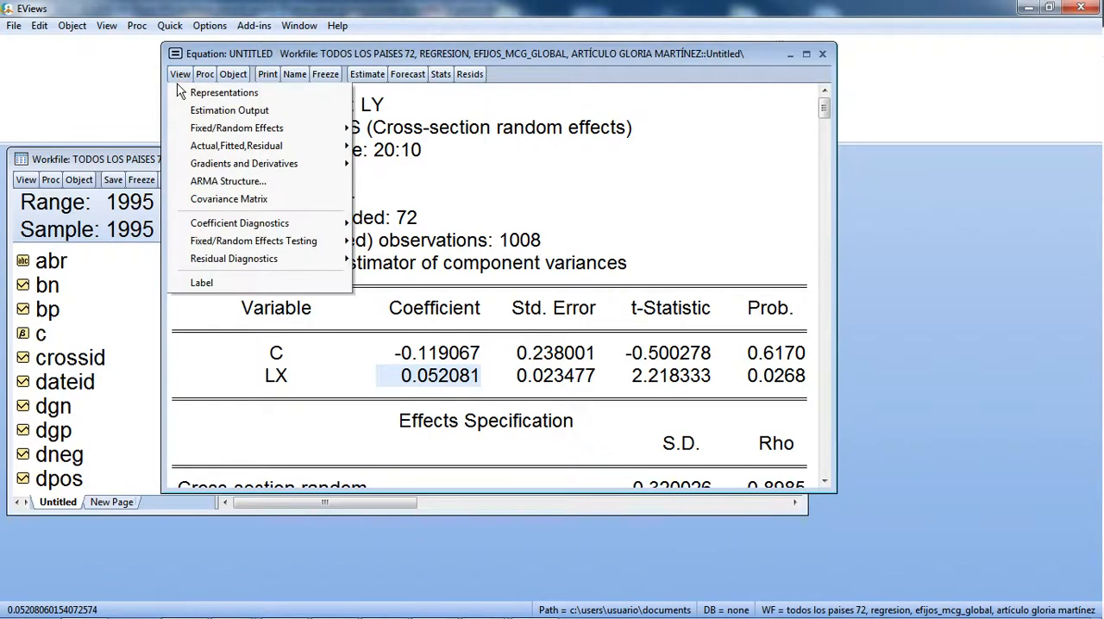
mouse_move(243, 239)
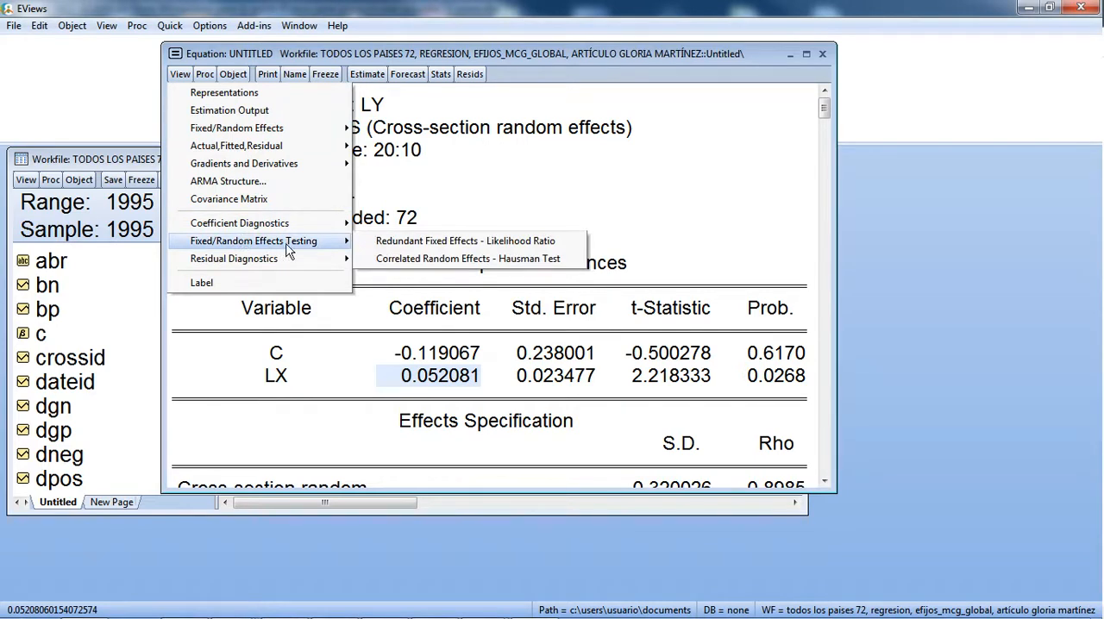
left_click(426, 258)
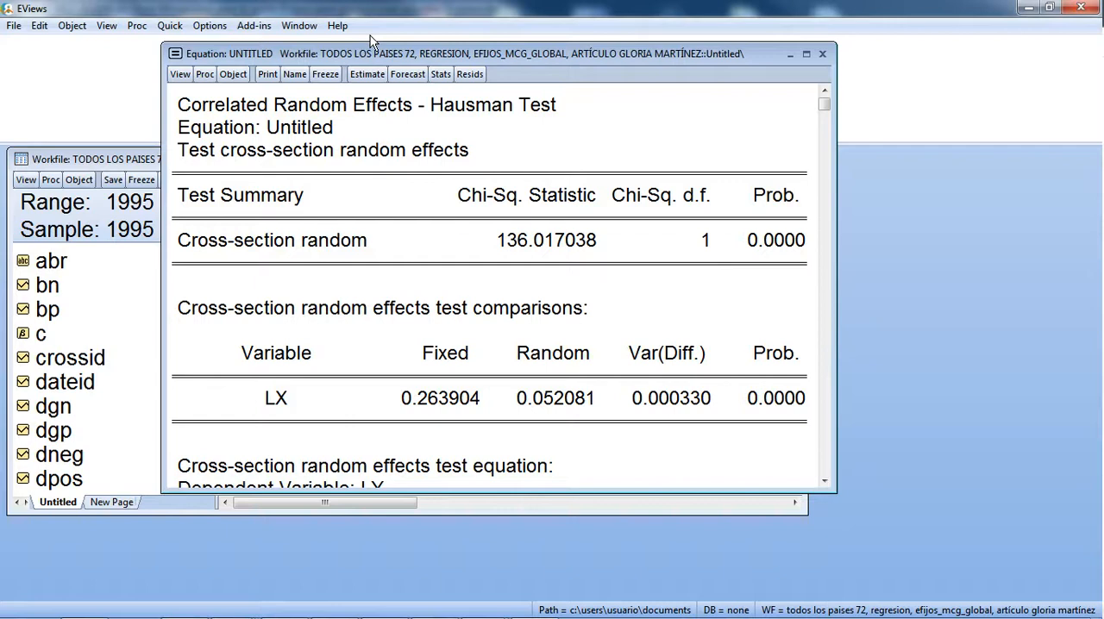
left_click(754, 248)
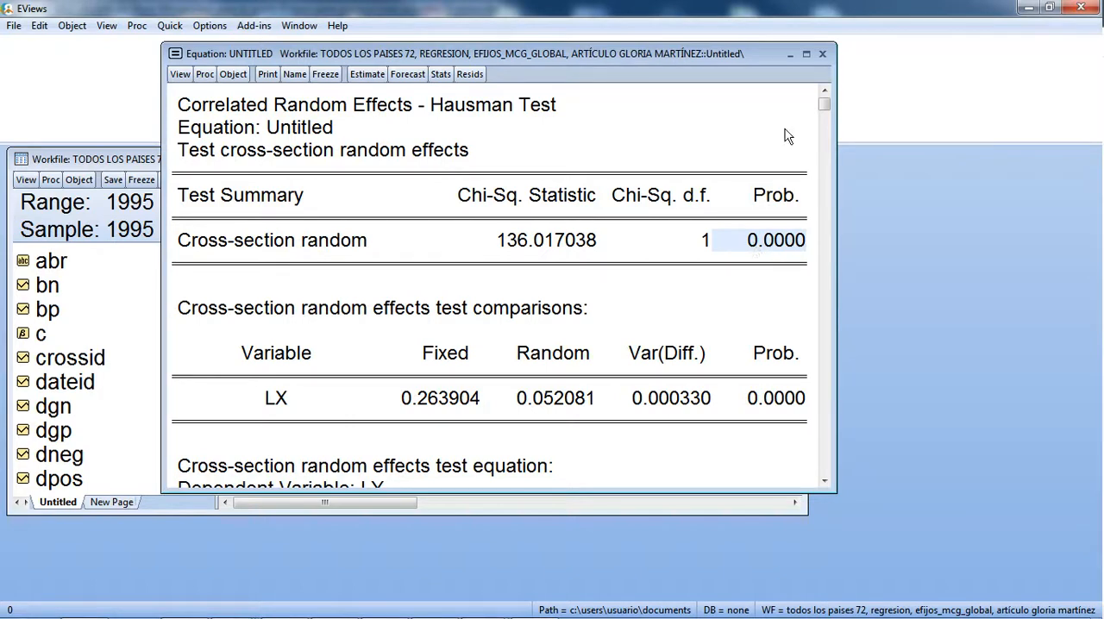
left_click(822, 55)
left_click(514, 346)
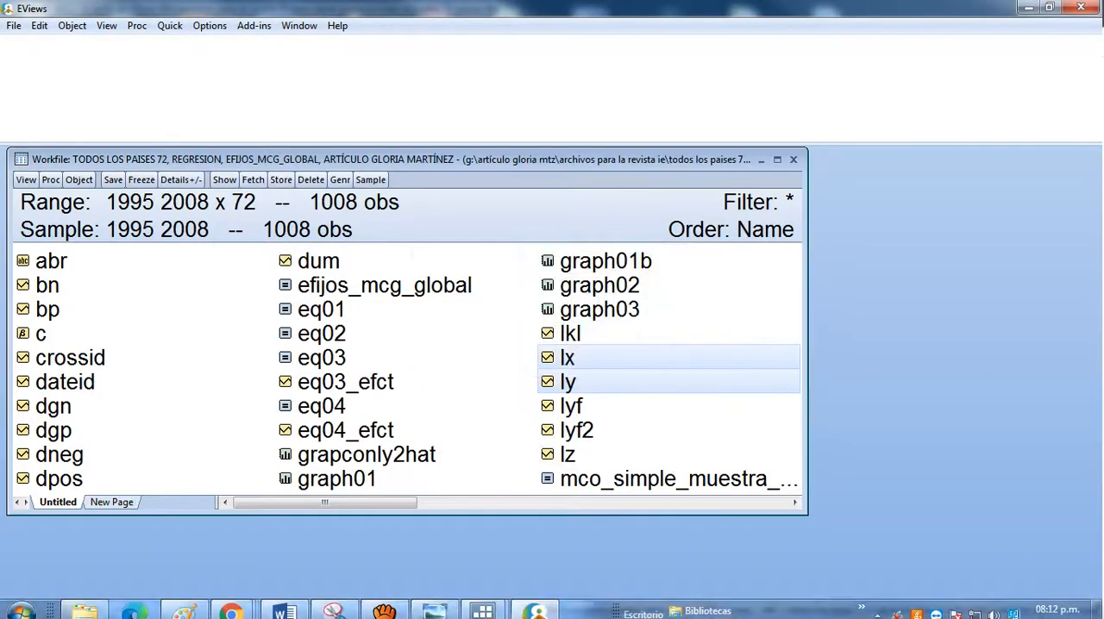
Step: Switch to the Stata main window and run the fixed-effects model with the command xtreg ly lx, fe
mouse_move(483, 602)
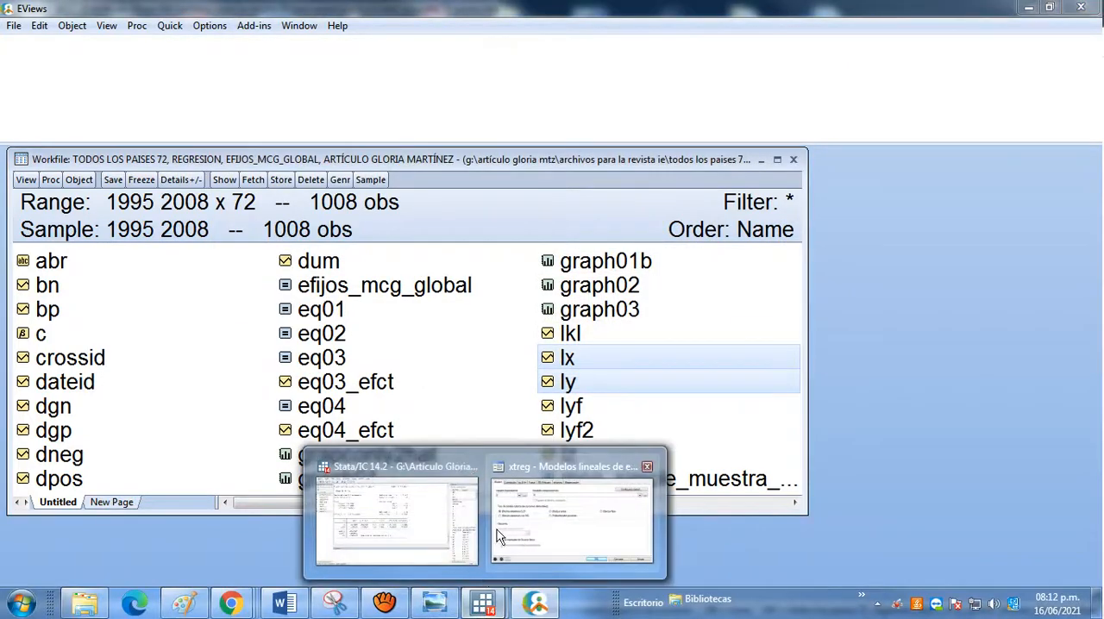
left_click(414, 530)
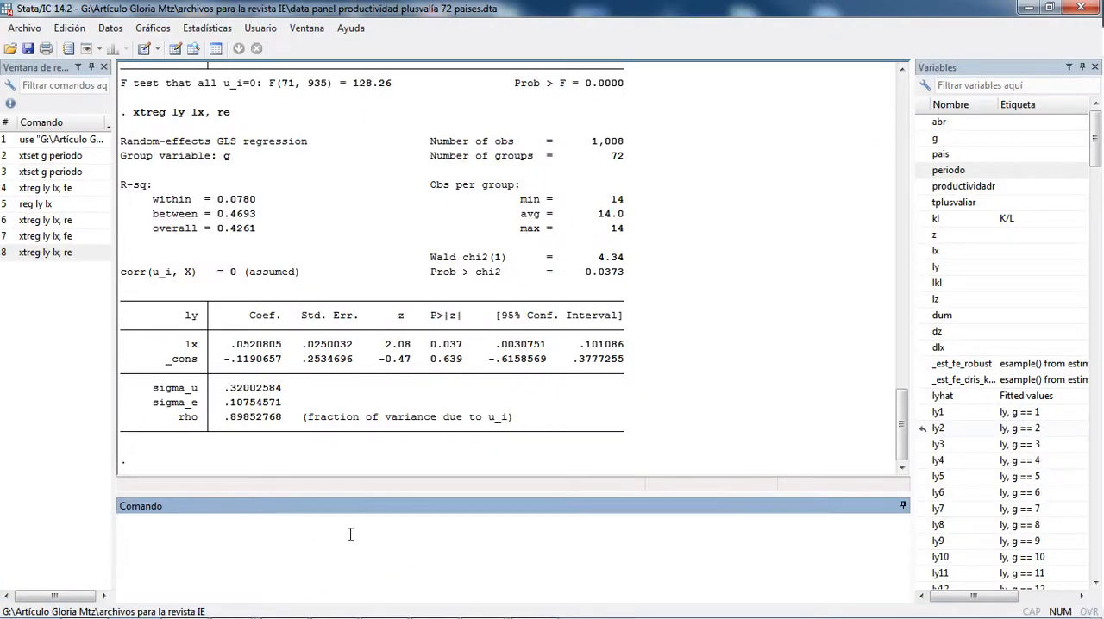
type("xtreg")
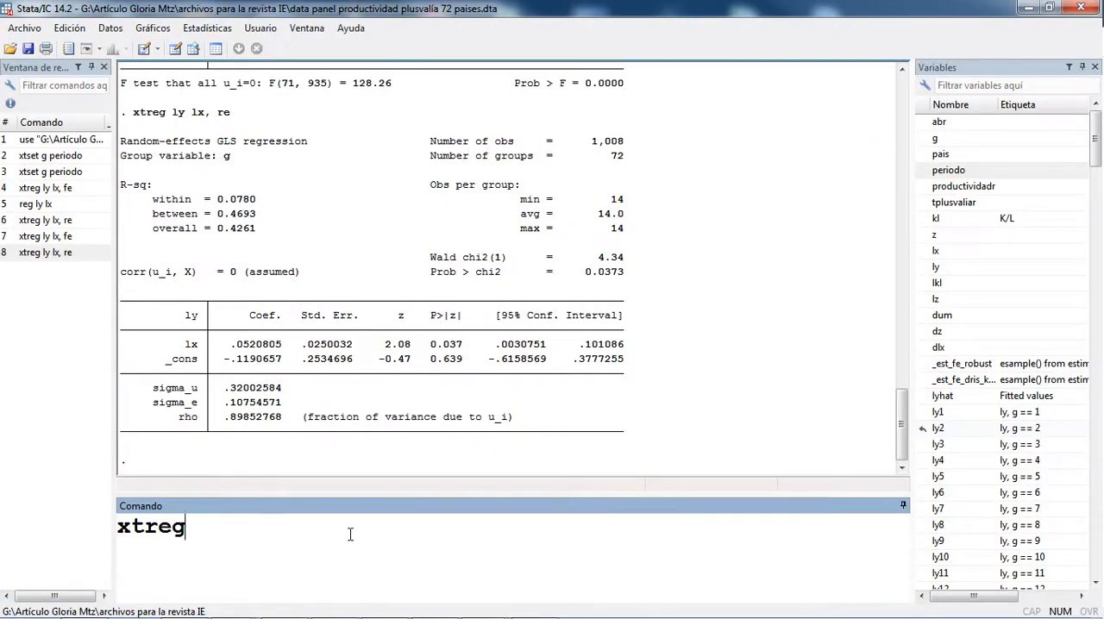
type(" ly lx,")
type("fe")
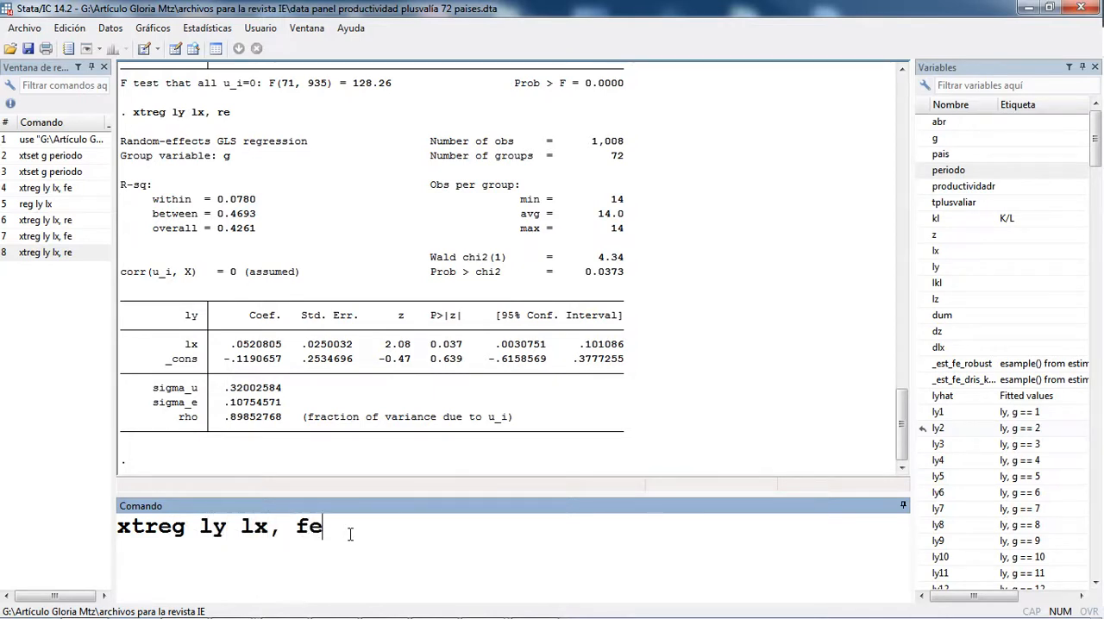
key("Return")
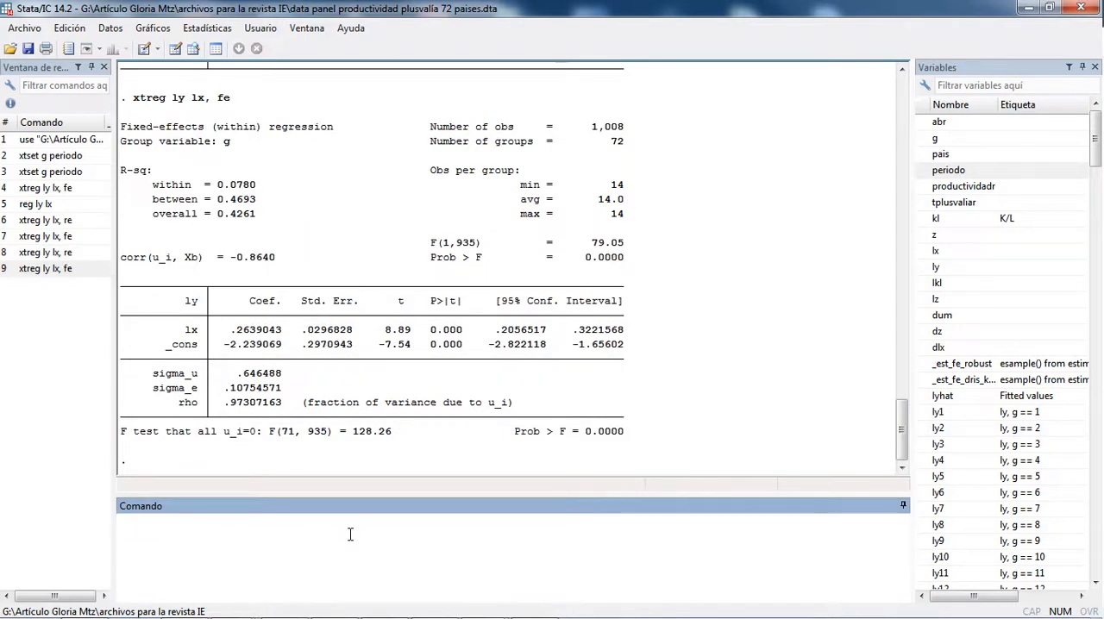
Step: Store the fixed-effects estimation results under the name fijos with the command estimates store fijos
type("estimates s")
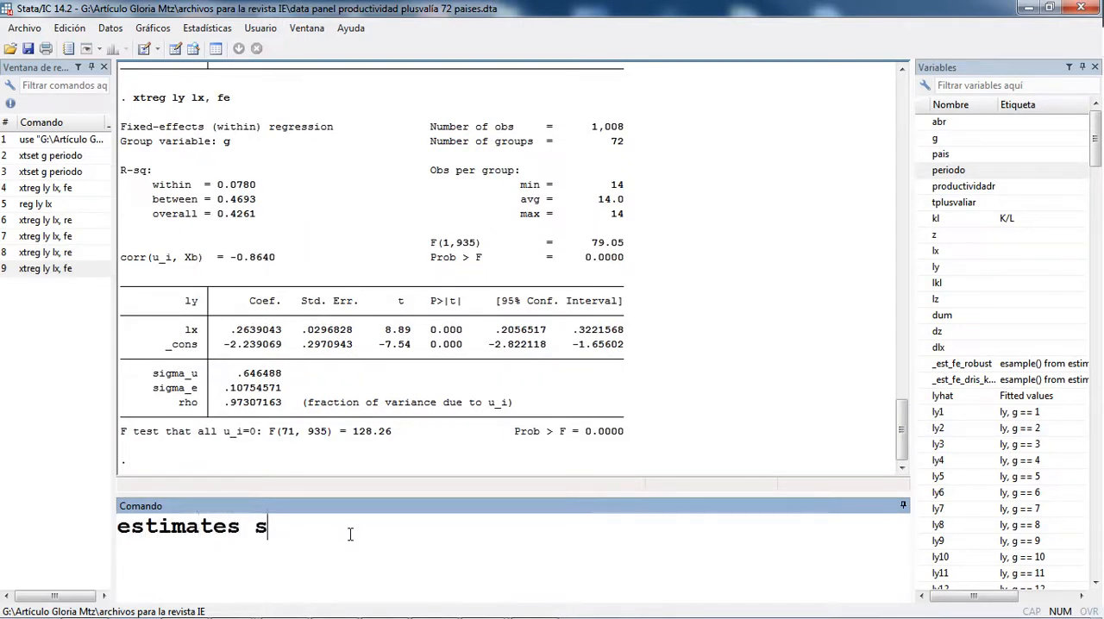
type("tore")
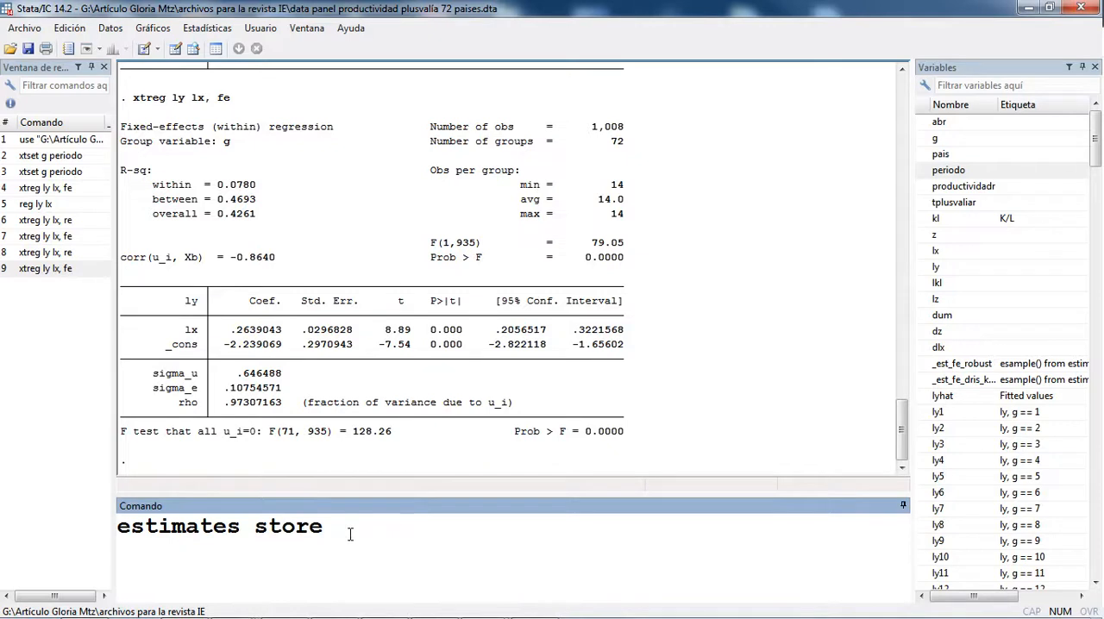
type(" fijos")
key("Return")
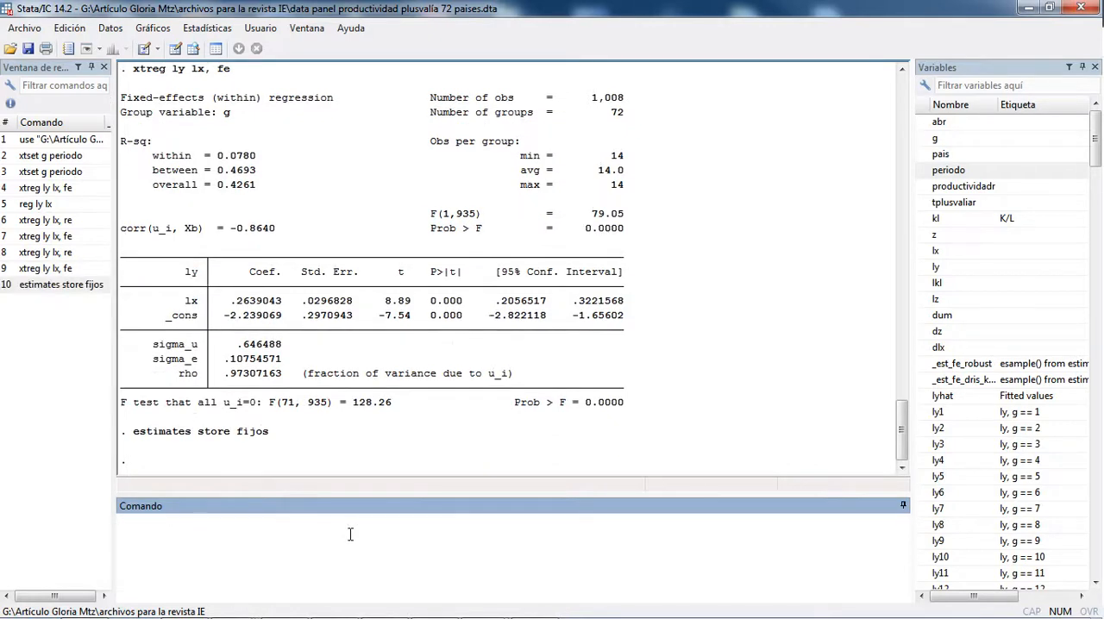
Step: Run the random-effects model of ly on lx with the command xtreg ly lx, re
type("xtrg")
key("BackSpace")
type("eg")
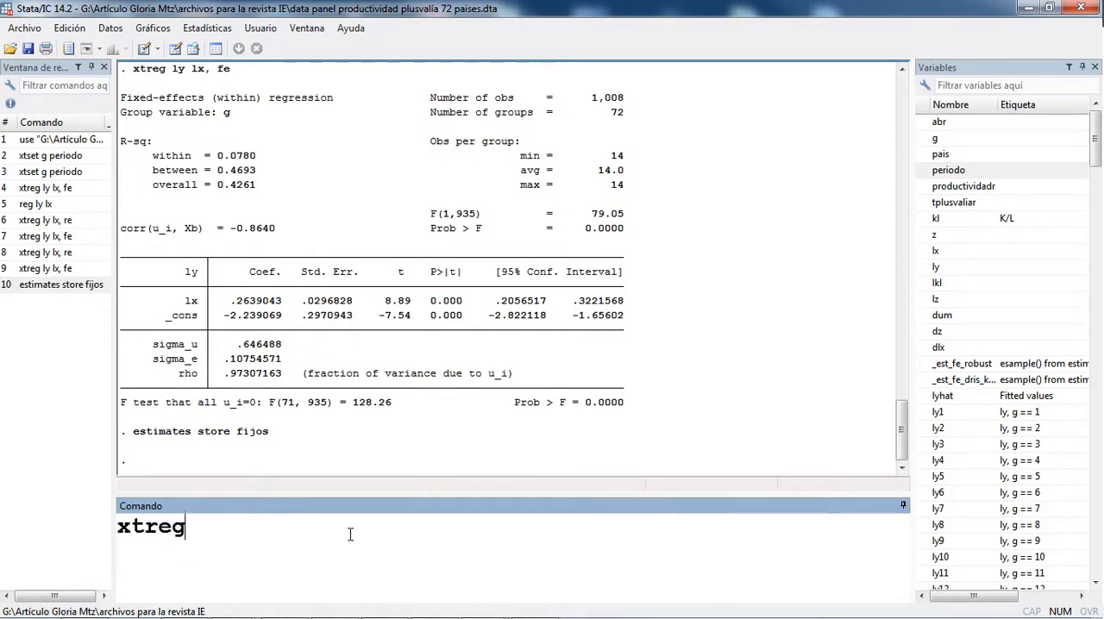
type(" ly lx, r")
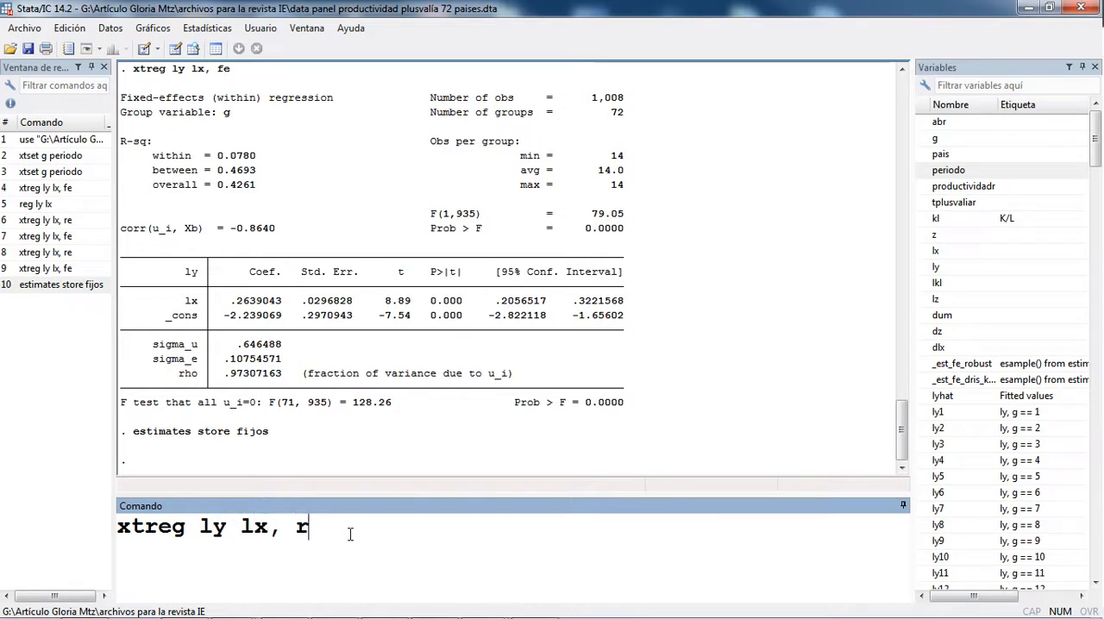
type("e")
key("Return")
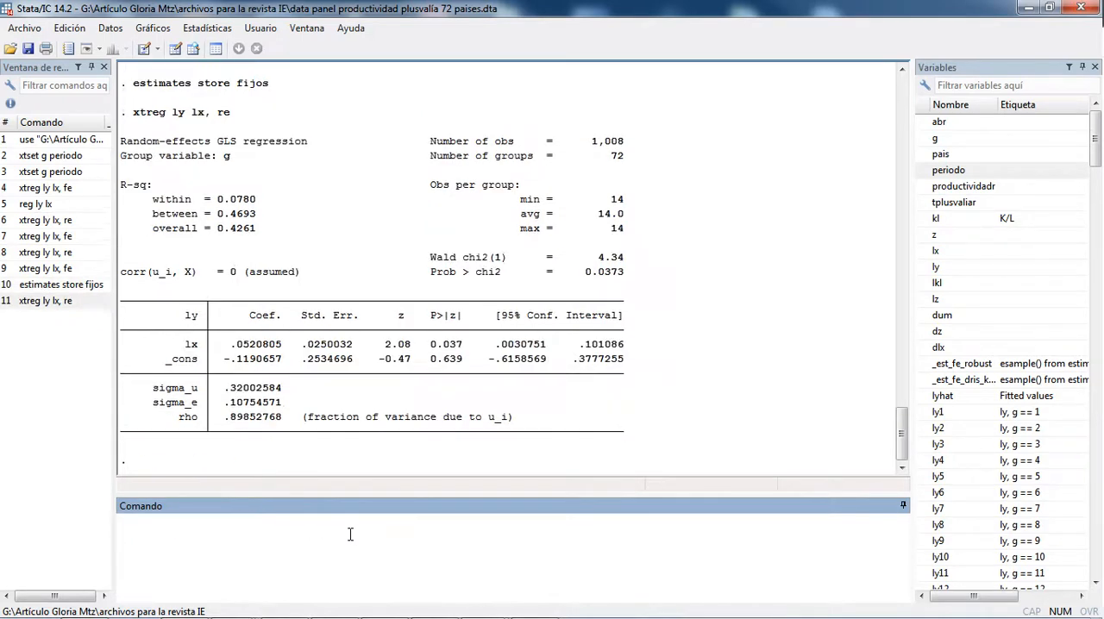
Step: Store the random-effects estimation results under the name aleatorio with the command estimates store aleatorio
type("estimates")
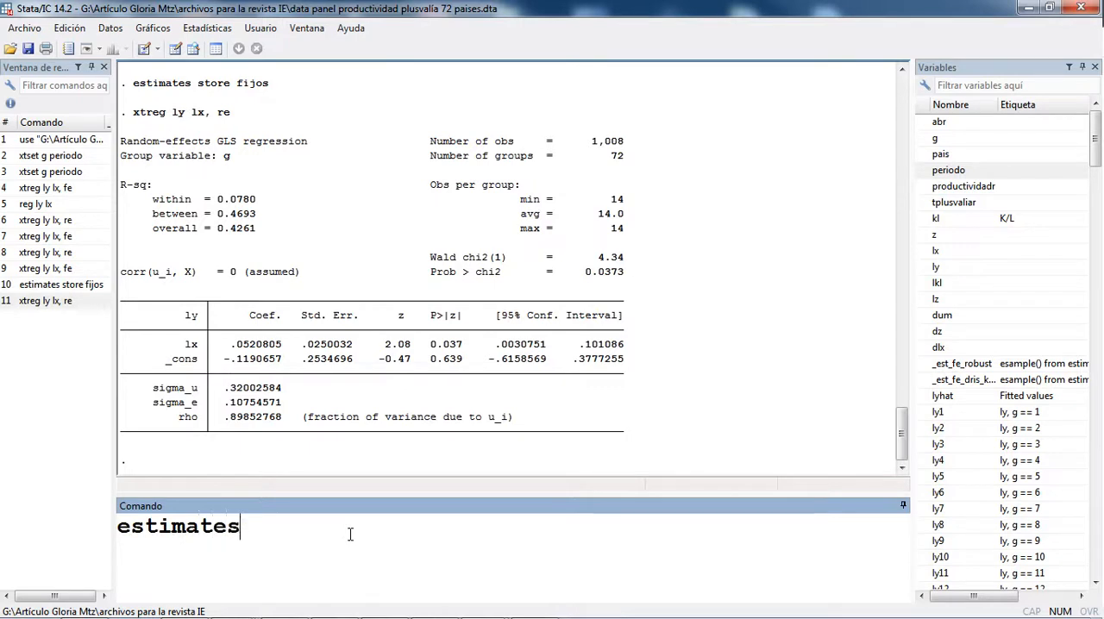
type(",")
key("BackSpace")
key("BackSpace")
type("store alea")
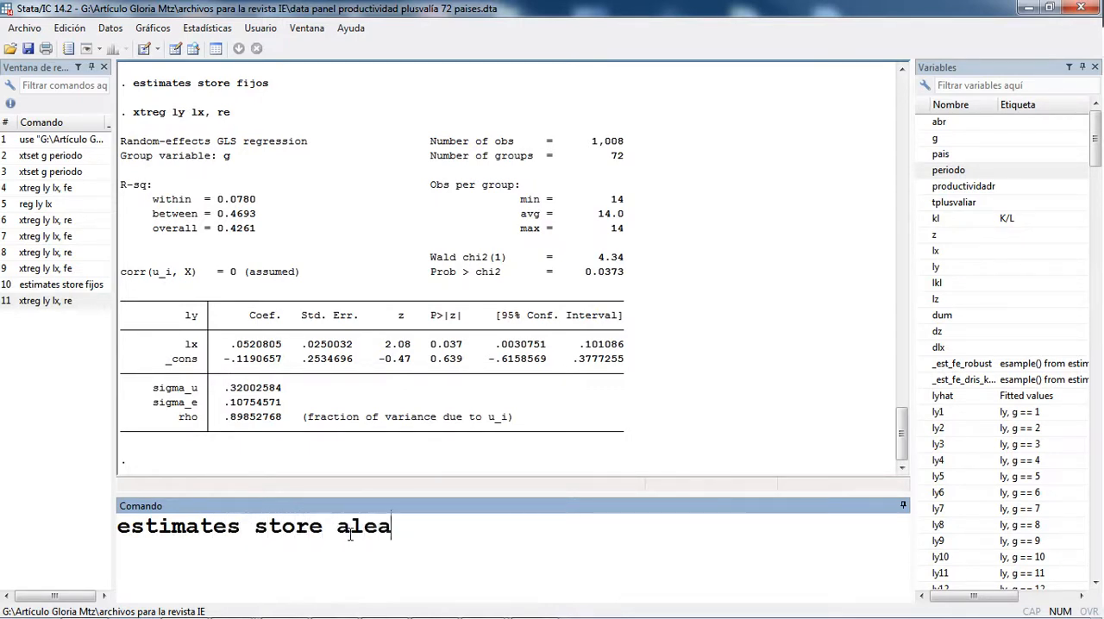
type("torio")
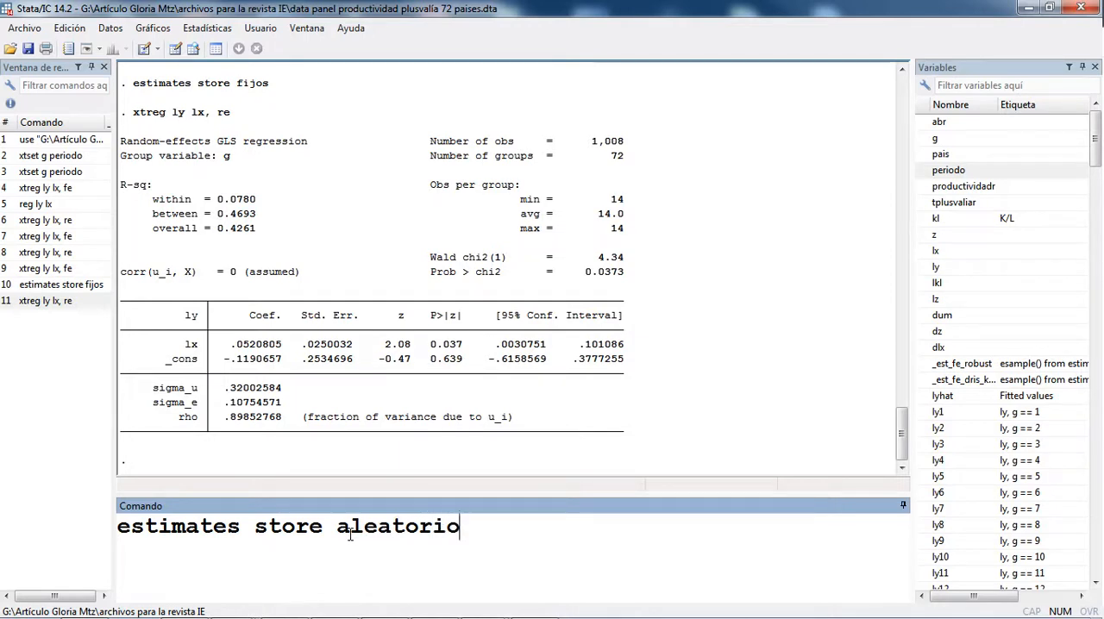
key("Return")
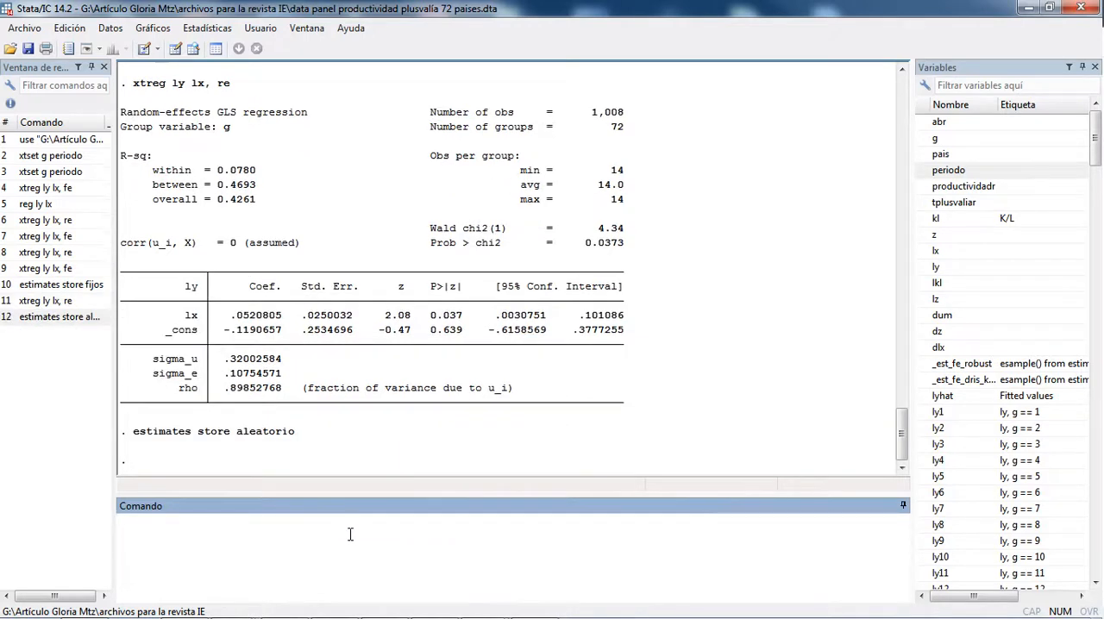
Step: Widen the command history and run the Hausman test with the command hausman fijos aleatorio
type("hausman ")
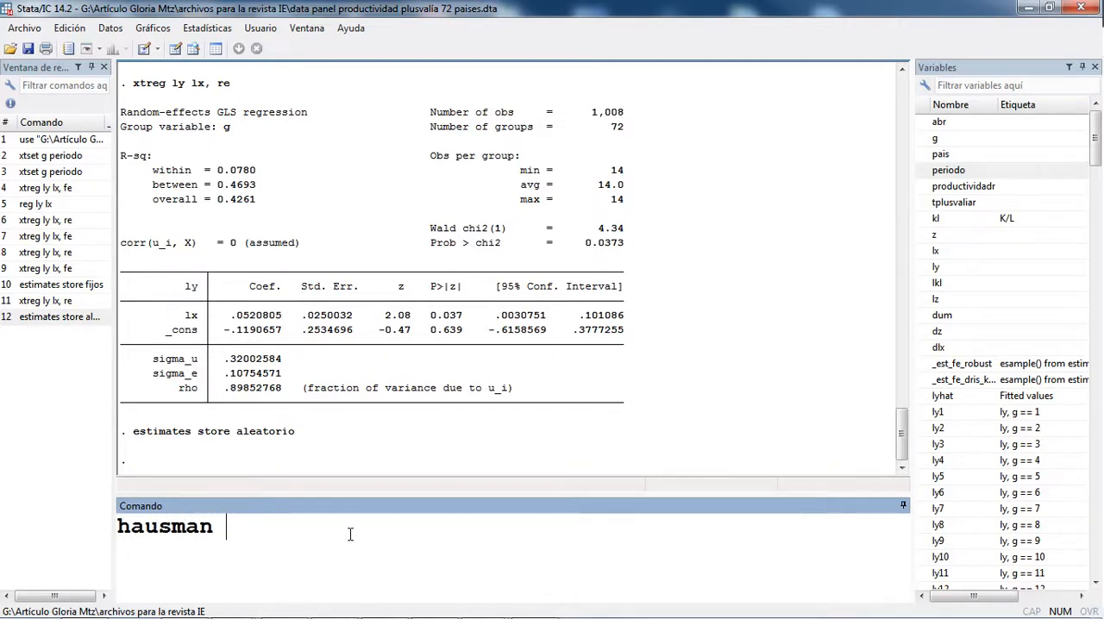
type("fijos aleatorio")
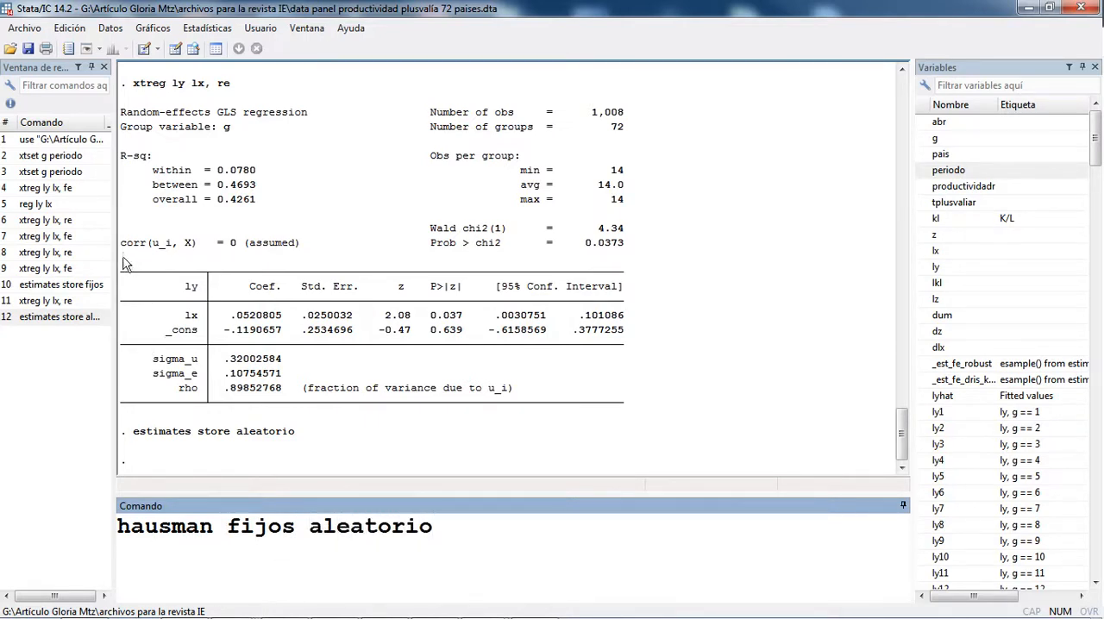
left_click_drag(113, 255, 191, 270)
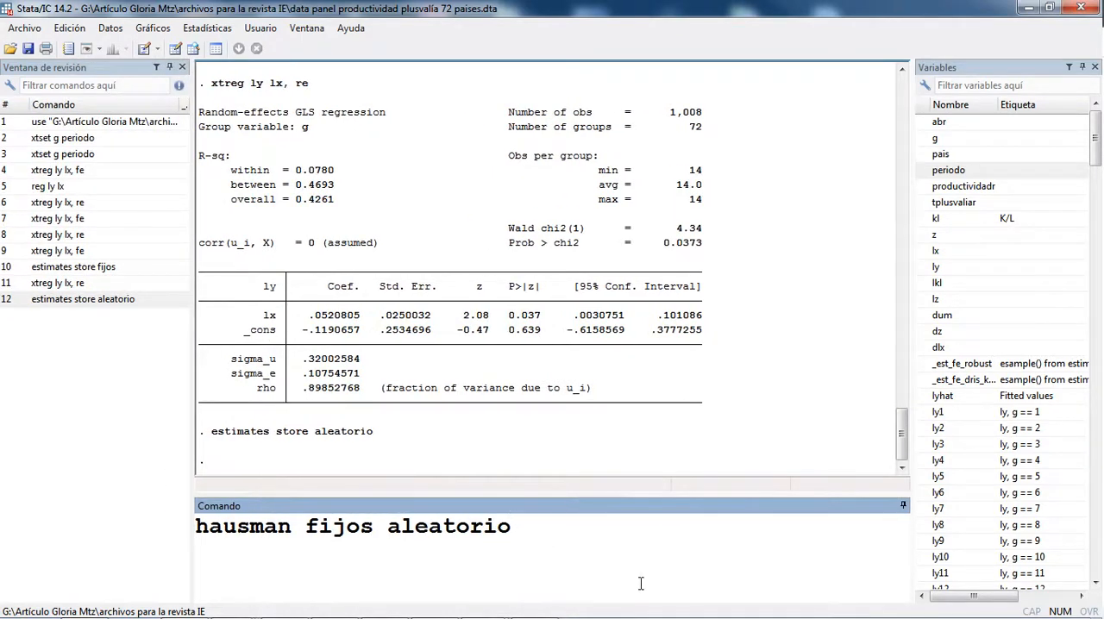
key("Return")
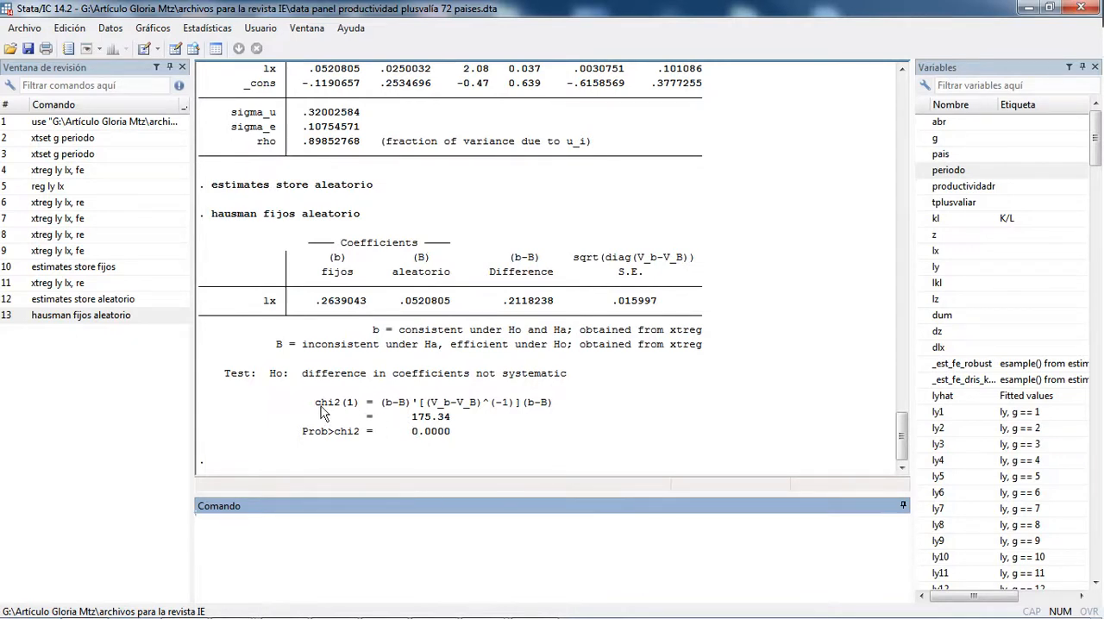
Step: Examine the chi2(1) formula in the Hausman output, its covariance and coefficient-difference terms, and the resulting test statistic
left_click_drag(373, 405, 565, 413)
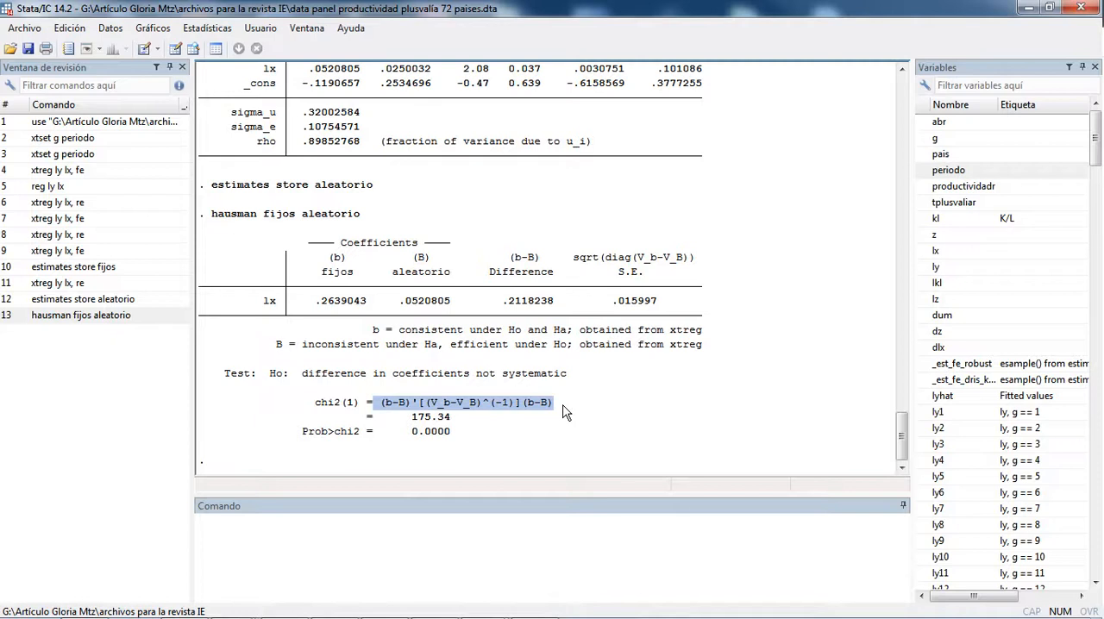
left_click(443, 409)
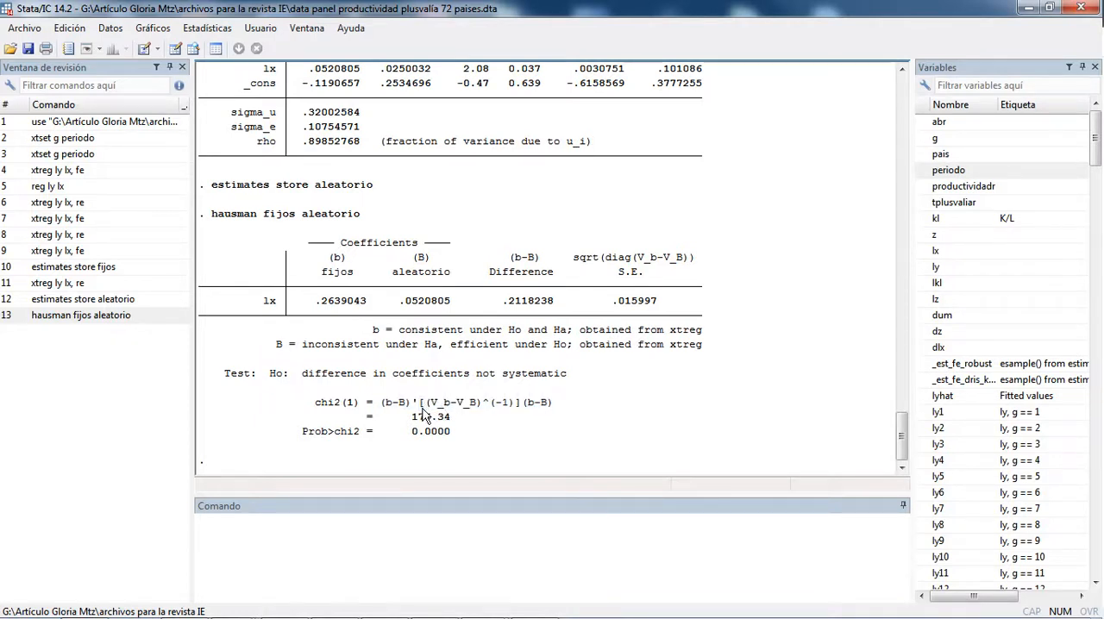
left_click_drag(422, 405, 529, 418)
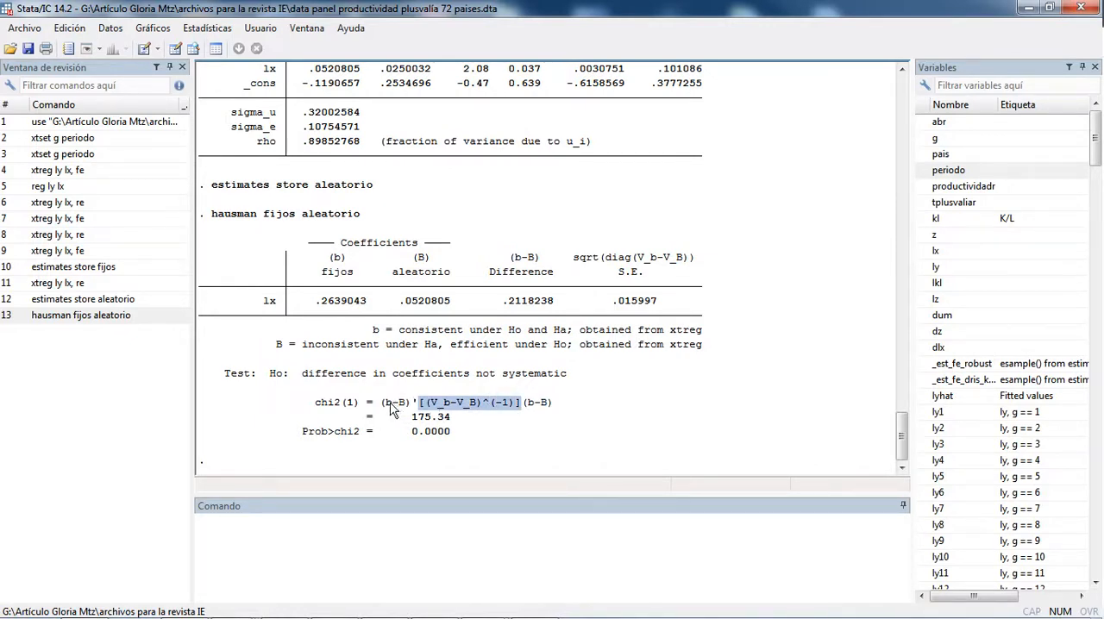
left_click_drag(382, 406, 406, 408)
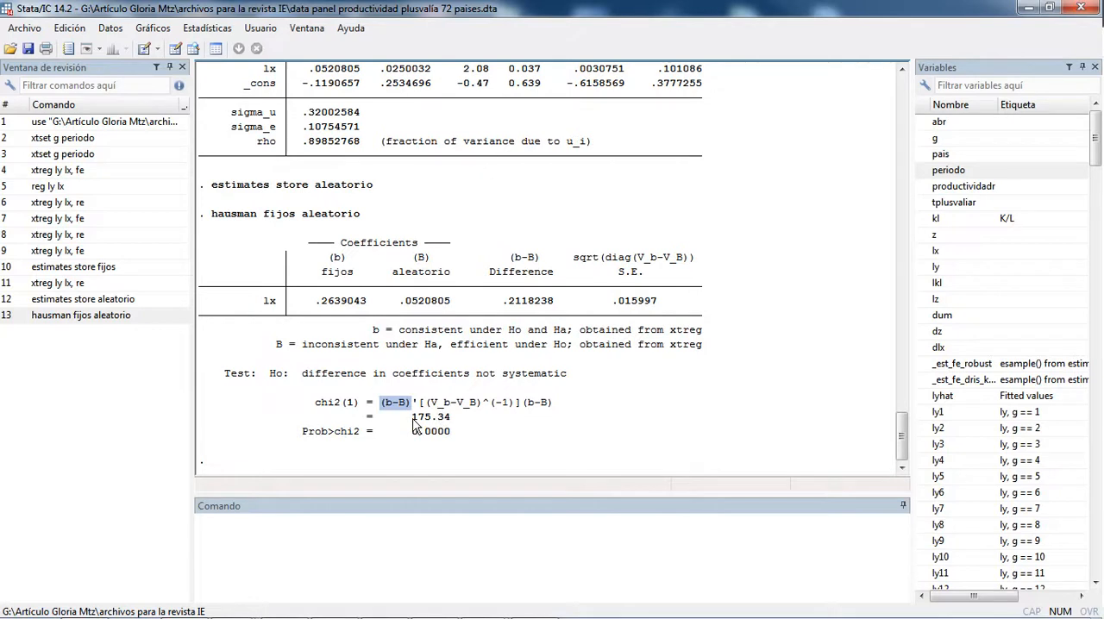
left_click_drag(413, 418, 451, 416)
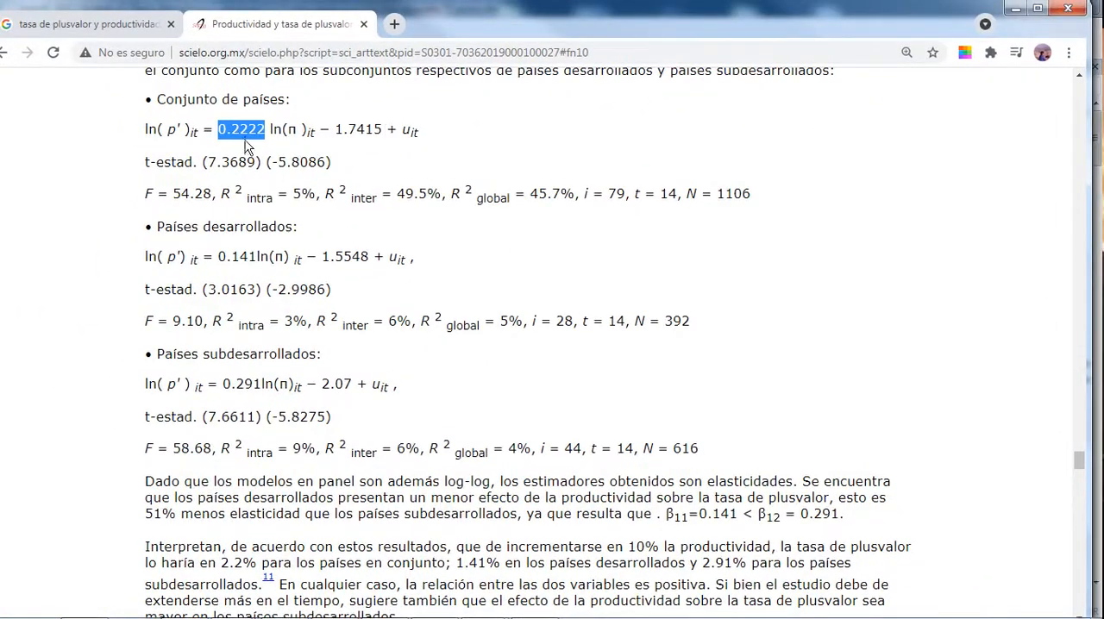
Step: Switch to the SciELO article in the browser and compare the ln(π) coefficients for all, developed and underdeveloped countries
left_click_drag(216, 130, 269, 130)
left_click_drag(217, 257, 269, 258)
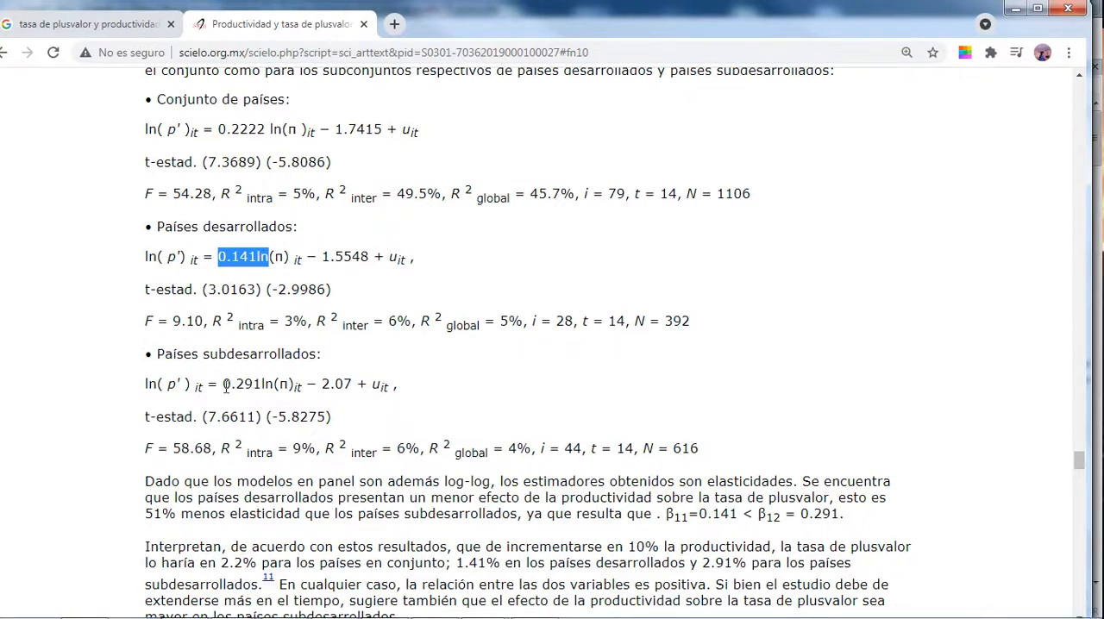
left_click_drag(223, 384, 265, 385)
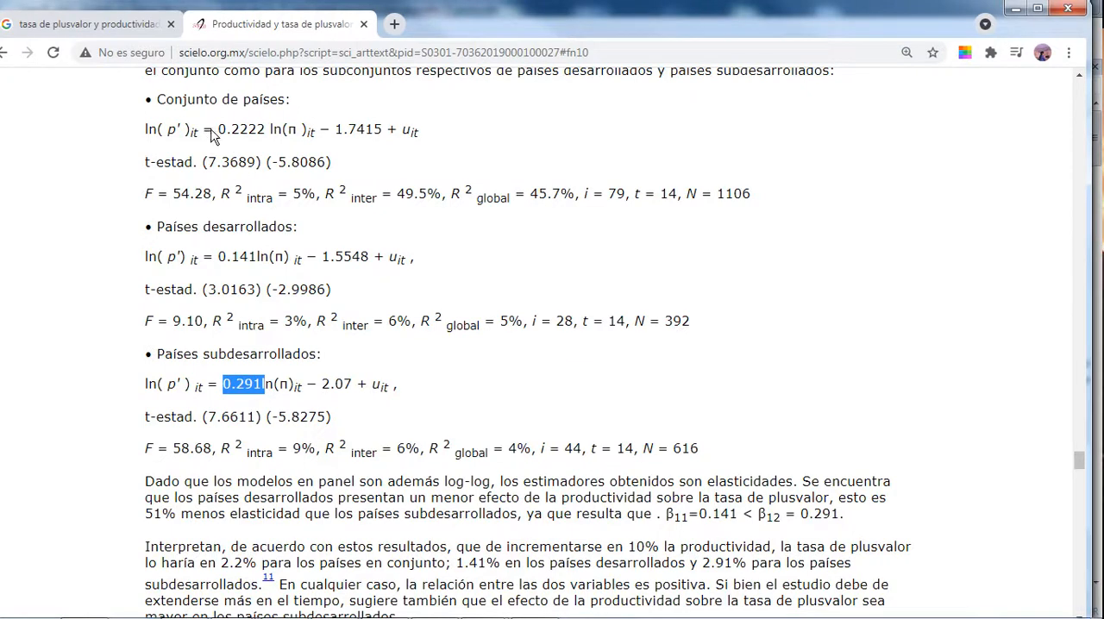
left_click_drag(214, 129, 272, 129)
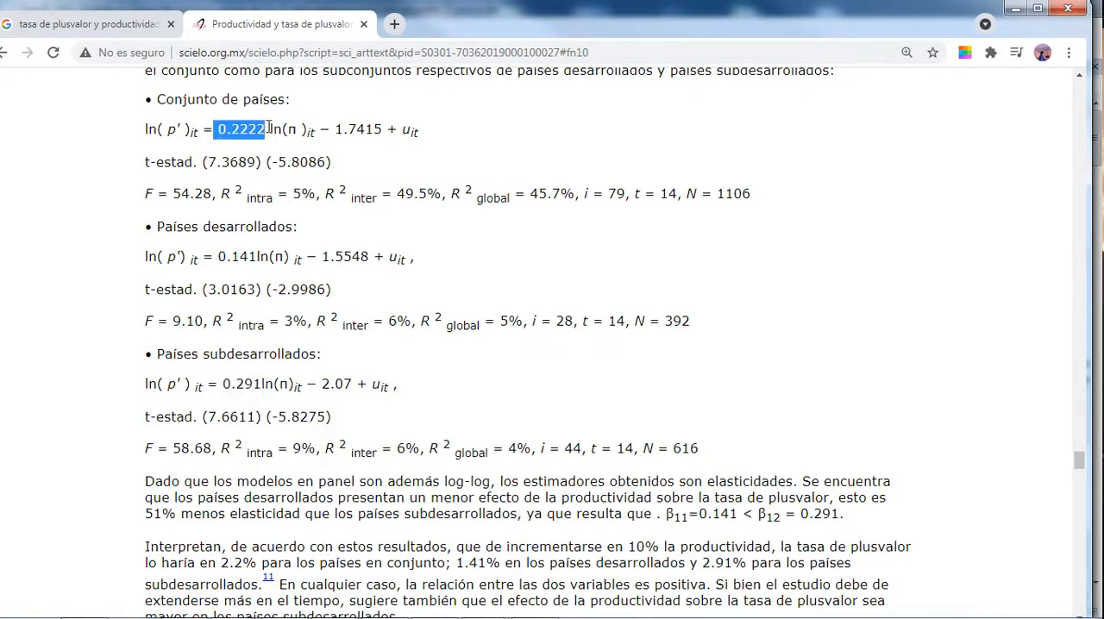
left_click(215, 263)
left_click_drag(215, 263, 298, 261)
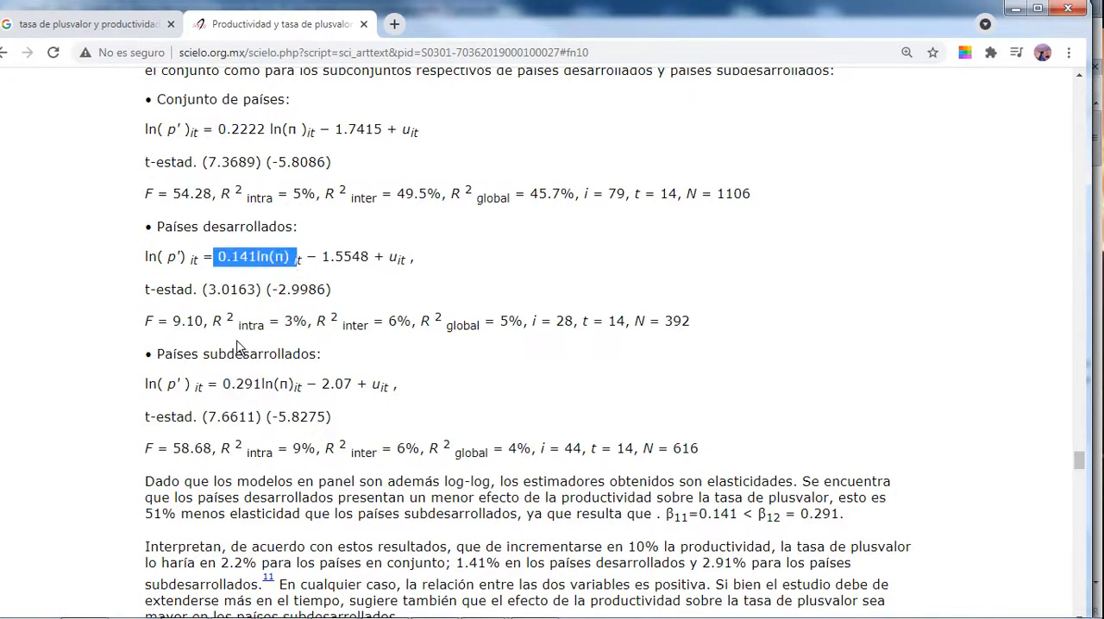
left_click_drag(221, 384, 288, 384)
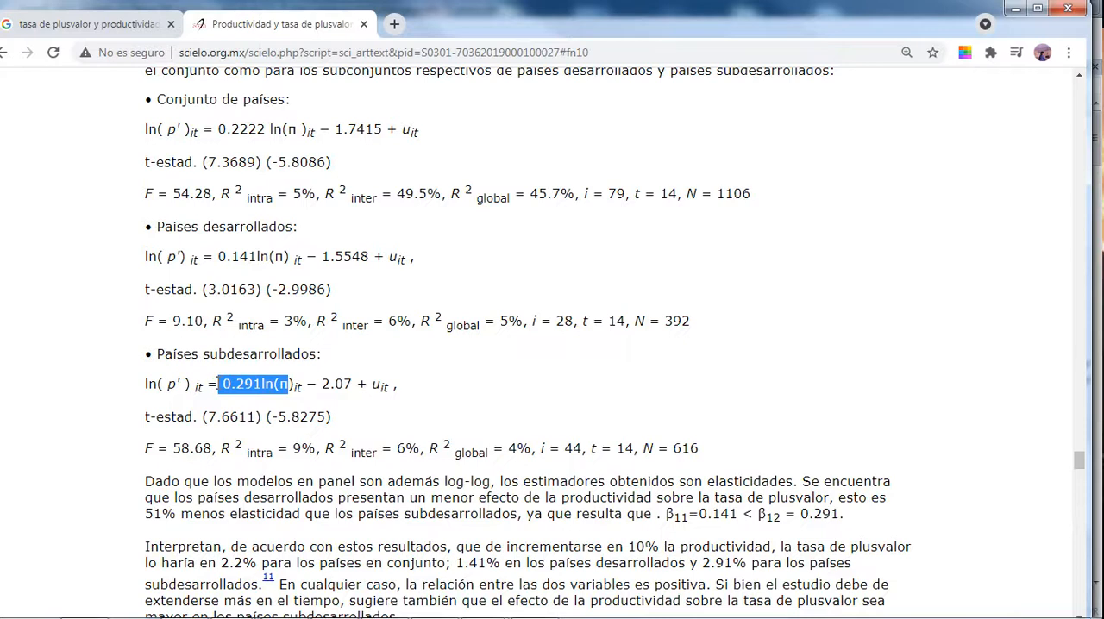
left_click(218, 384)
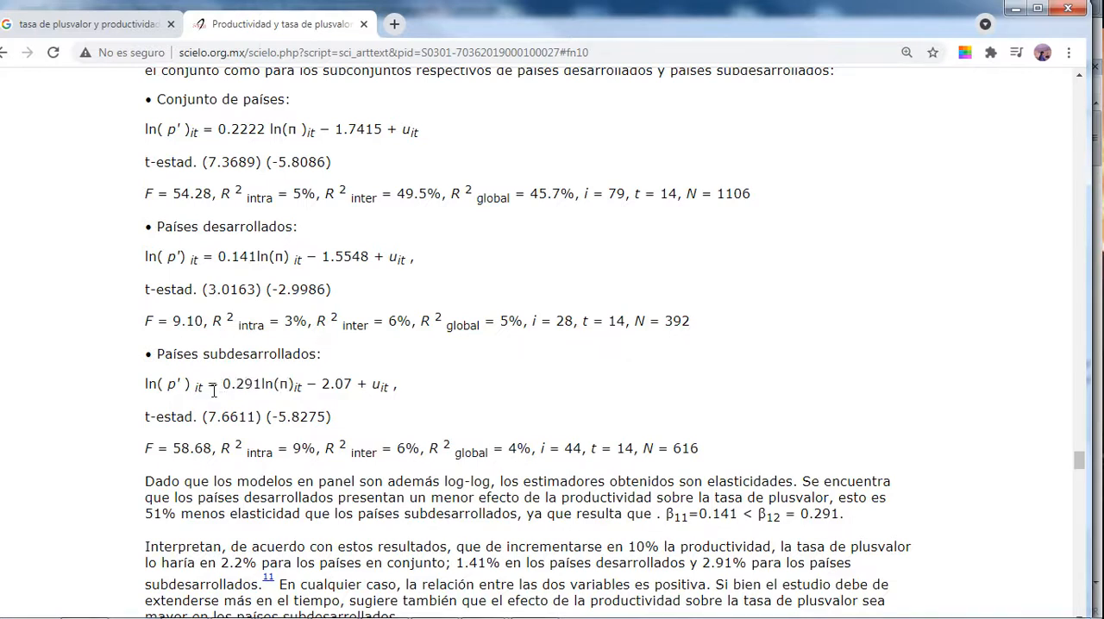
left_click_drag(220, 384, 309, 388)
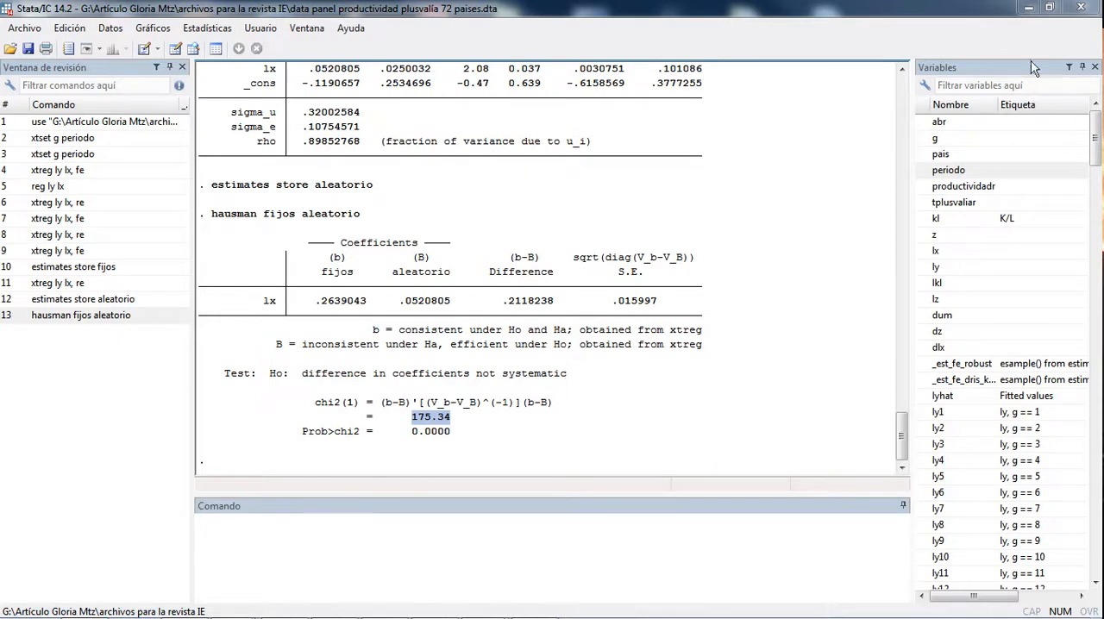
Step: Switch to EViews, clear the browser window out of the way, and open the selected lx and ly series as an equation
left_click(1028, 8)
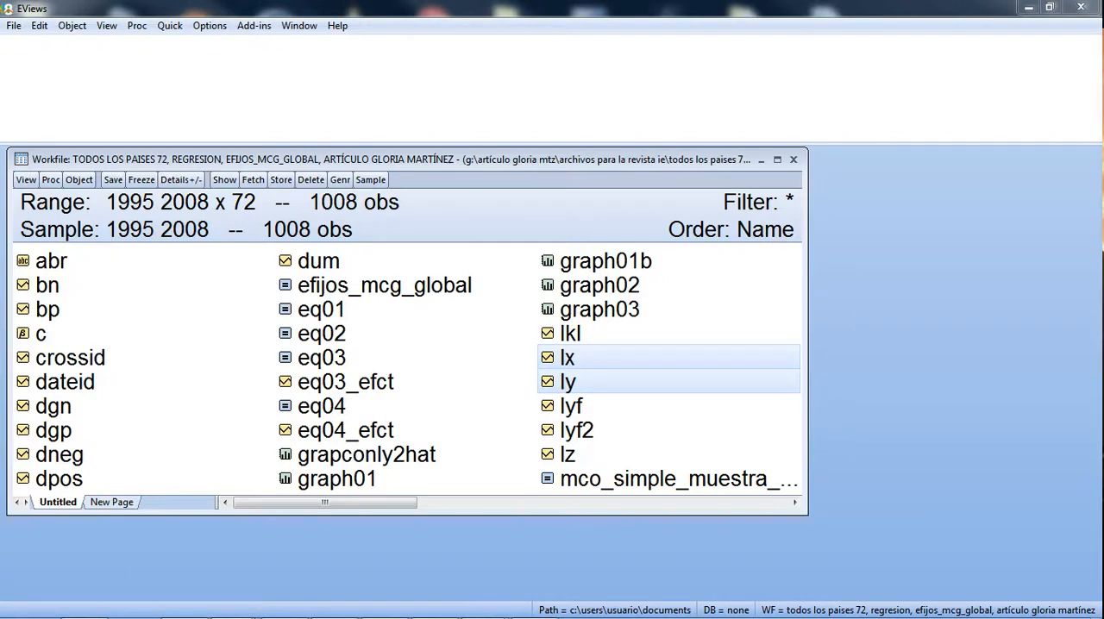
left_click_drag(1103, 34, 550, 38)
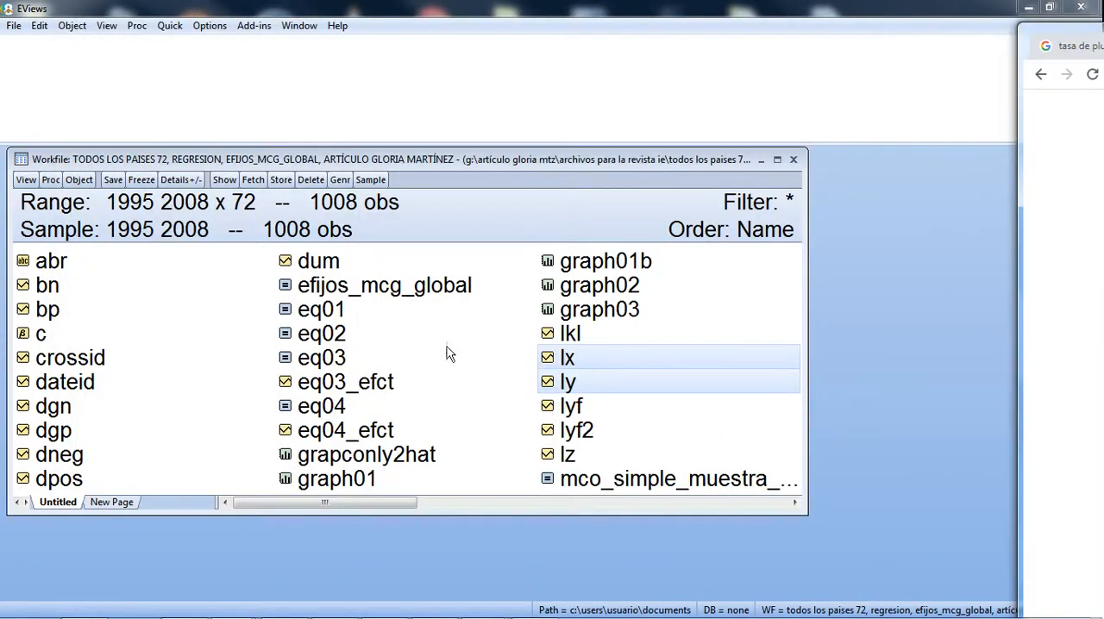
right_click(591, 368)
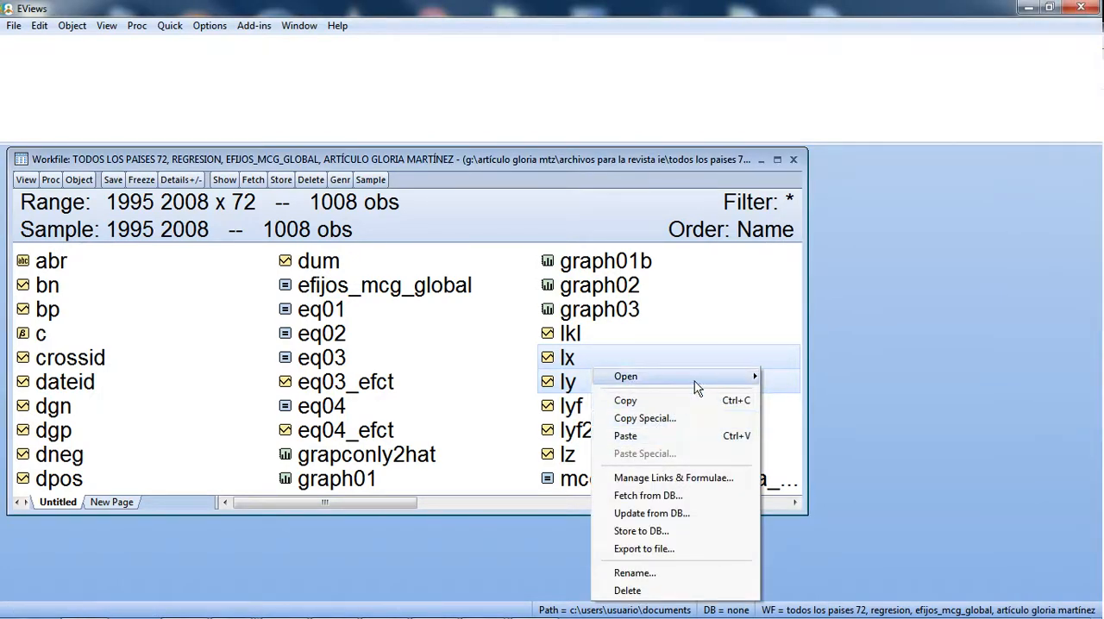
mouse_move(697, 377)
left_click(811, 395)
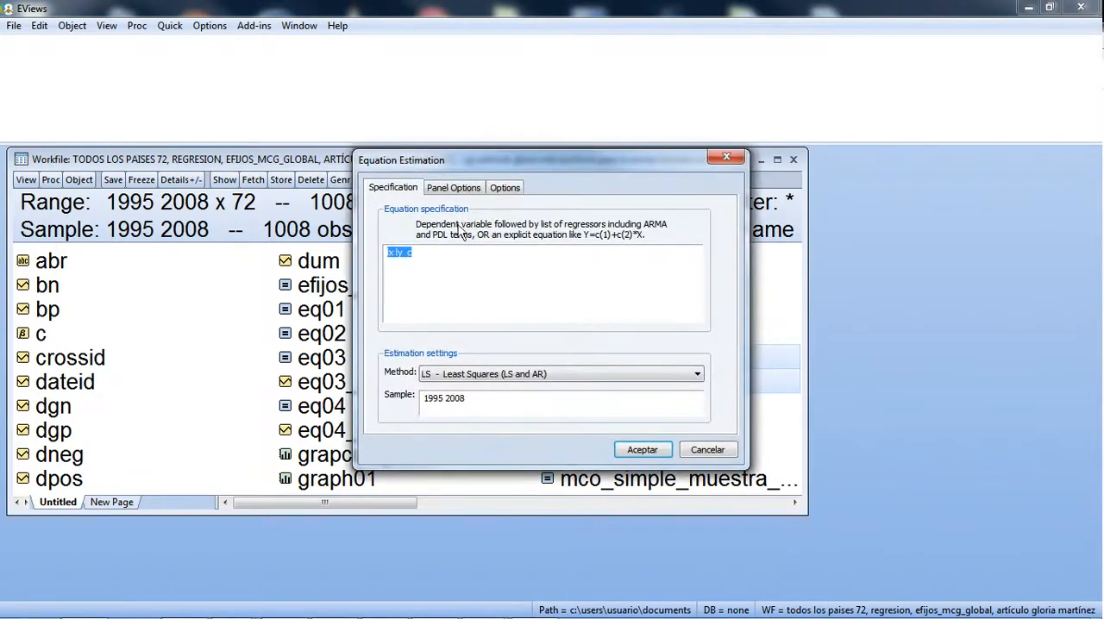
Step: Rewrite the equation specification as ly lx c, with ly as the dependent variable
left_click(471, 191)
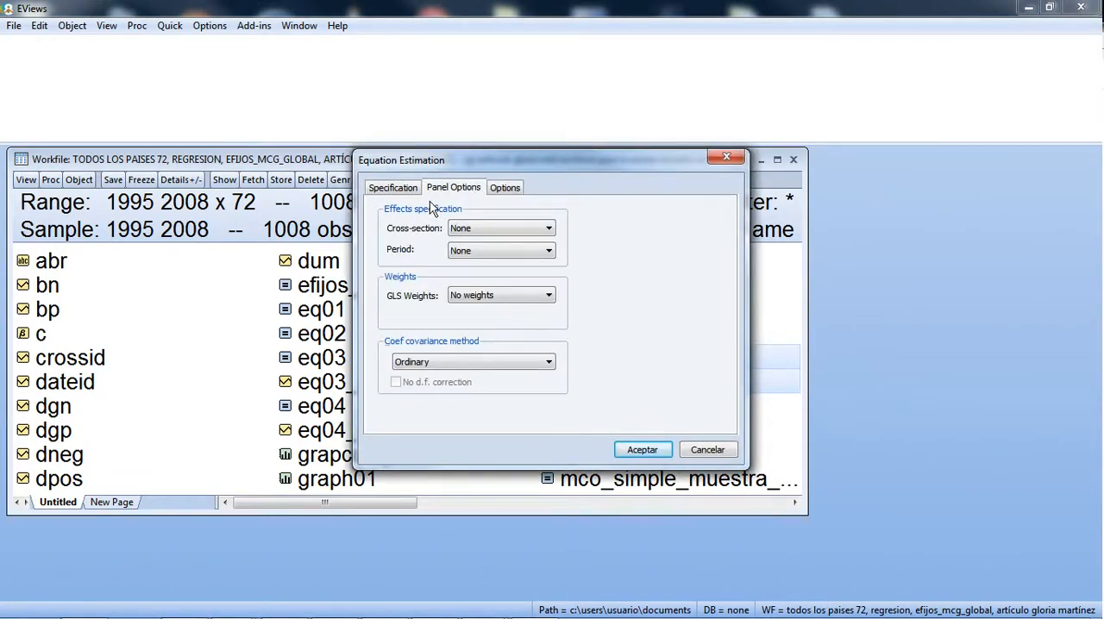
left_click(409, 191)
left_click(390, 253)
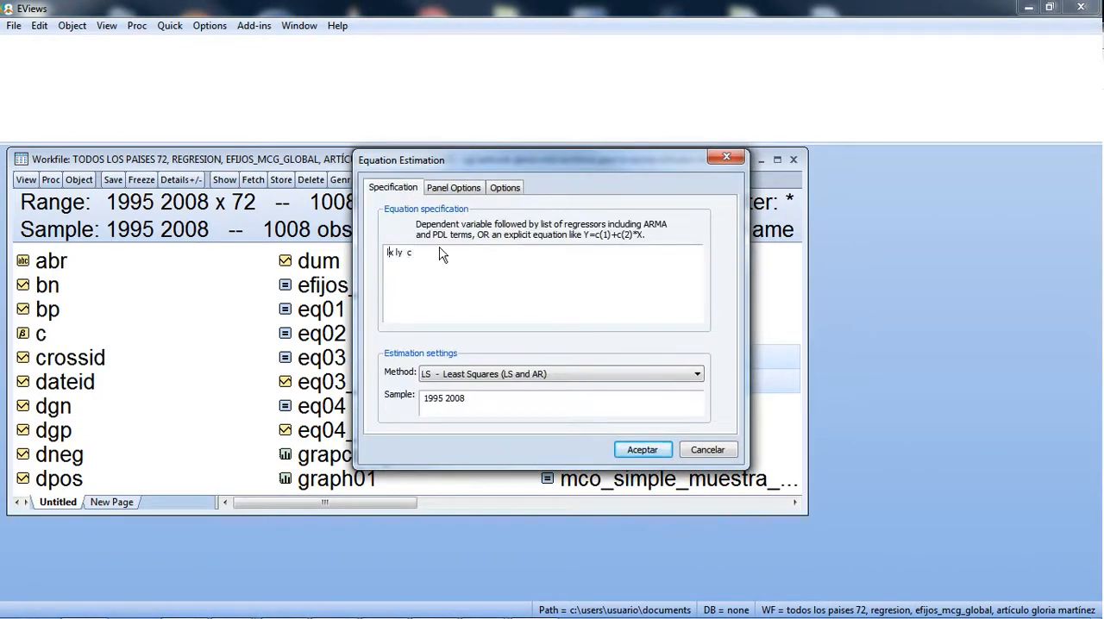
key("Delete")
key("Delete")
key("Delete")
type("ly lx")
Step: Set the cross-section effects to Fixed and estimate the ly equation by panel least squares
left_click(463, 189)
left_click(471, 229)
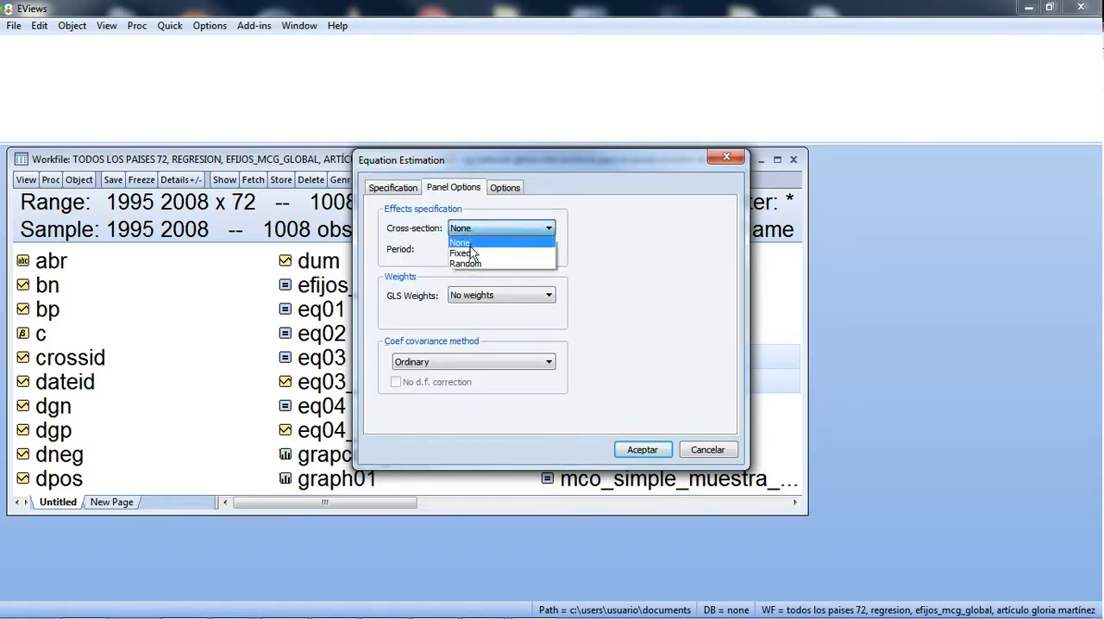
left_click(462, 253)
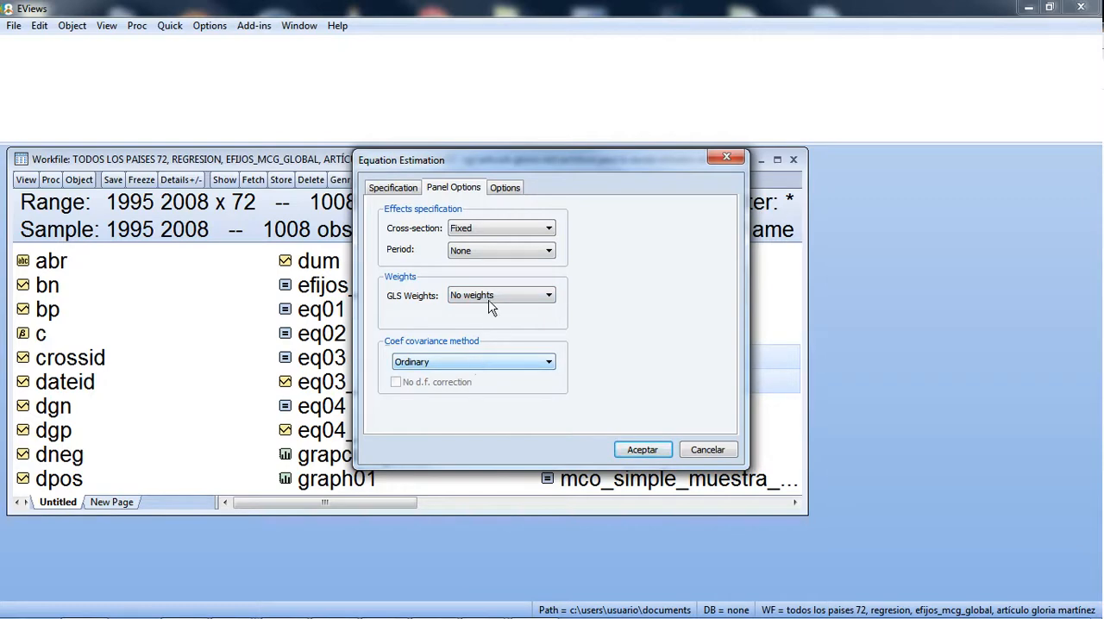
left_click(660, 454)
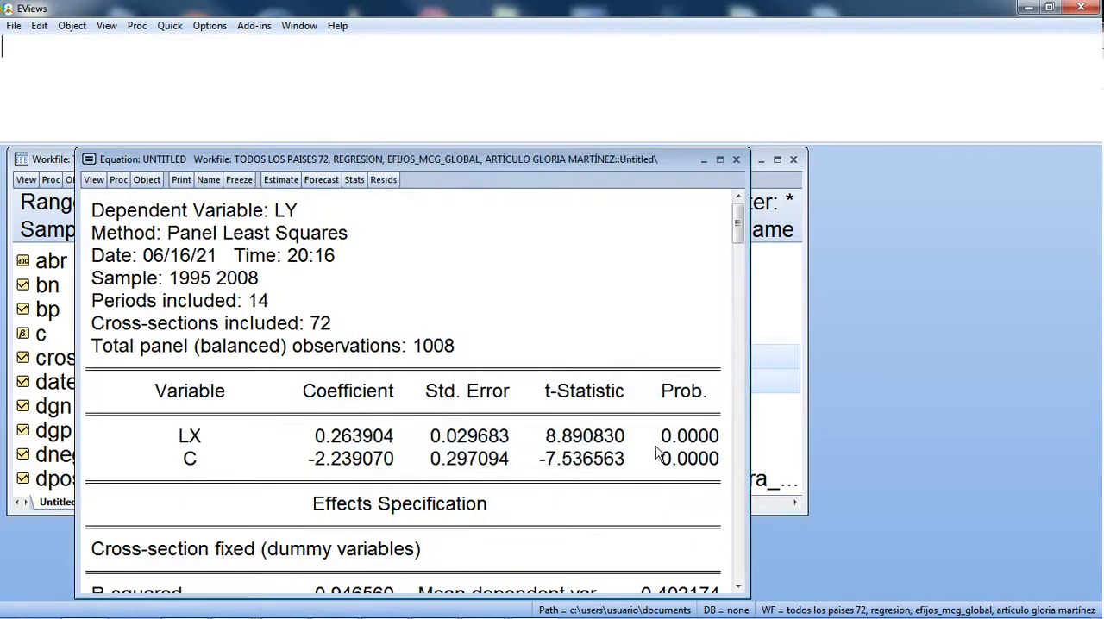
Step: Enlarge the 72-country equation output, examine the LX coefficient, and return to the folder of article files
double_click(542, 160)
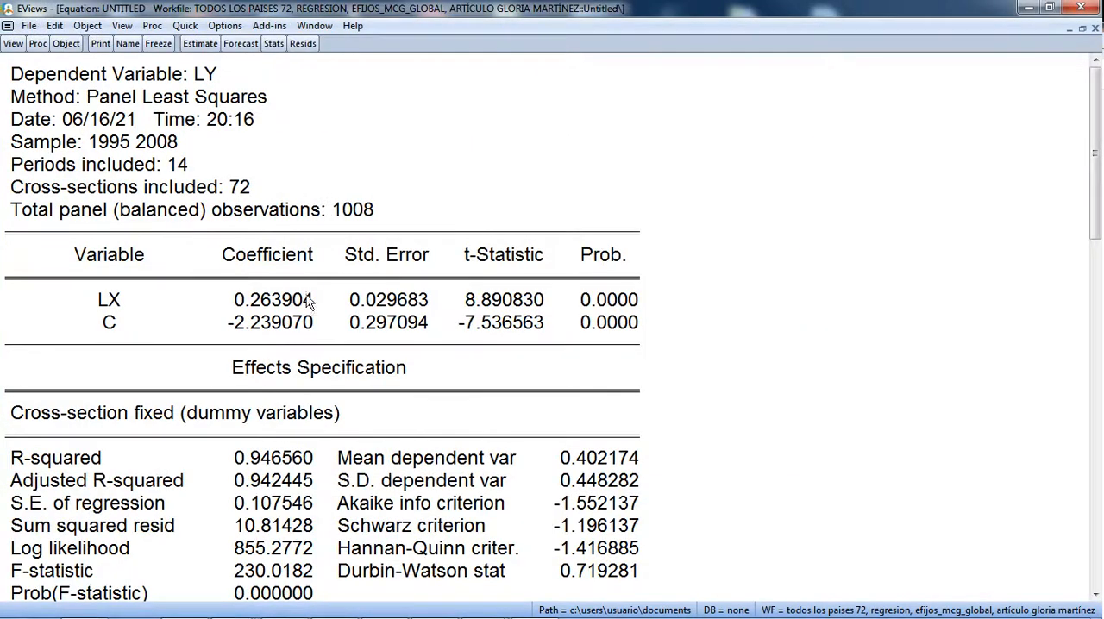
left_click(274, 306)
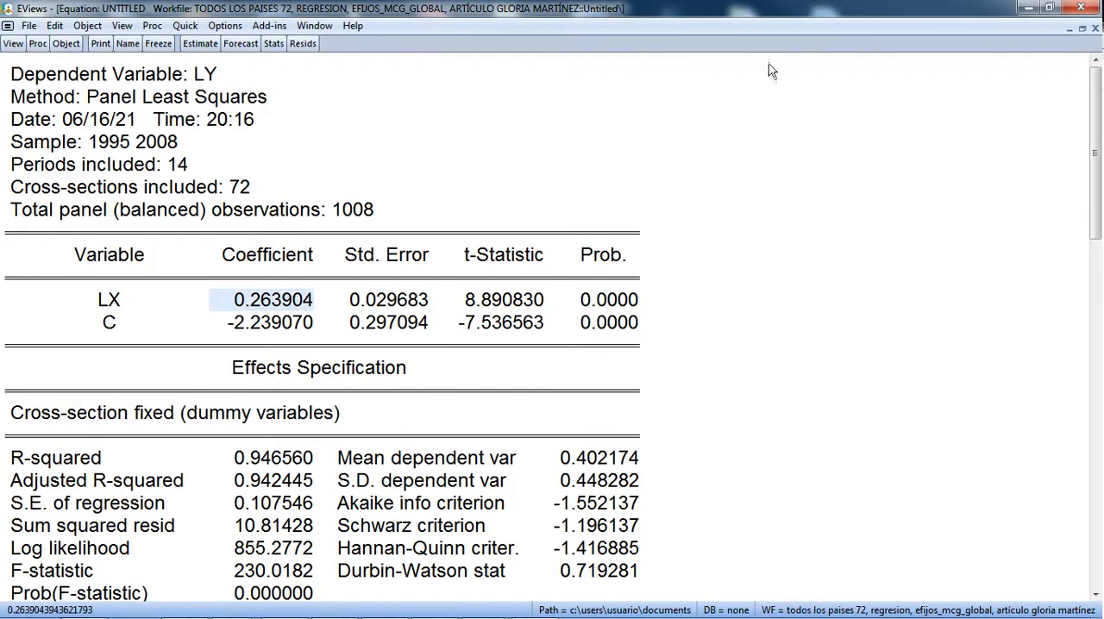
left_click(1028, 10)
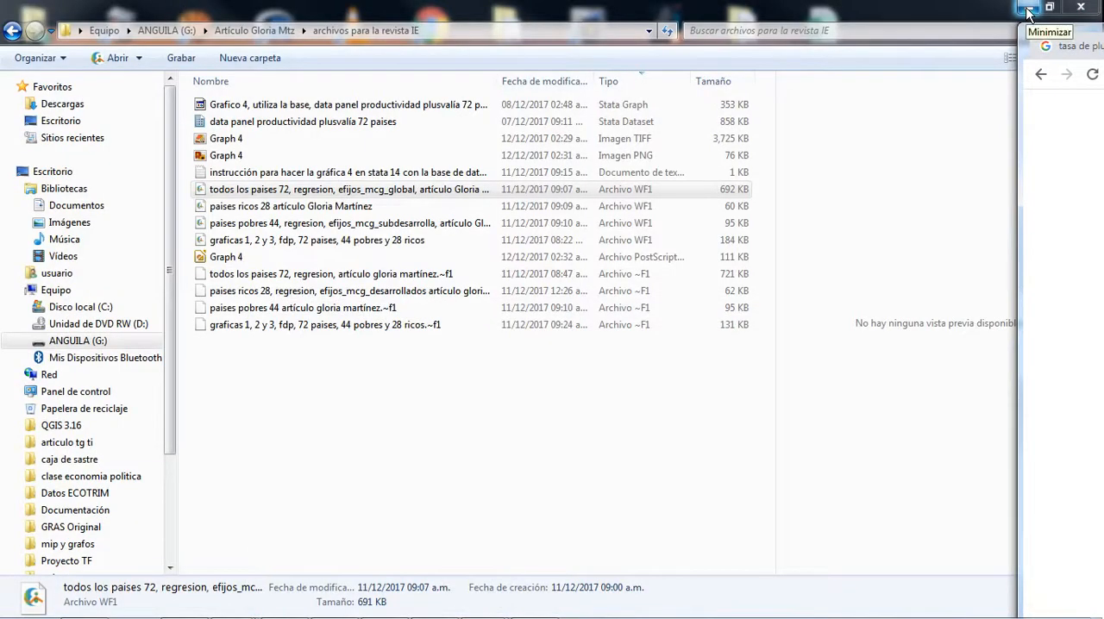
Step: Open the "paises ricos 28" workfile in EViews
left_click(299, 217)
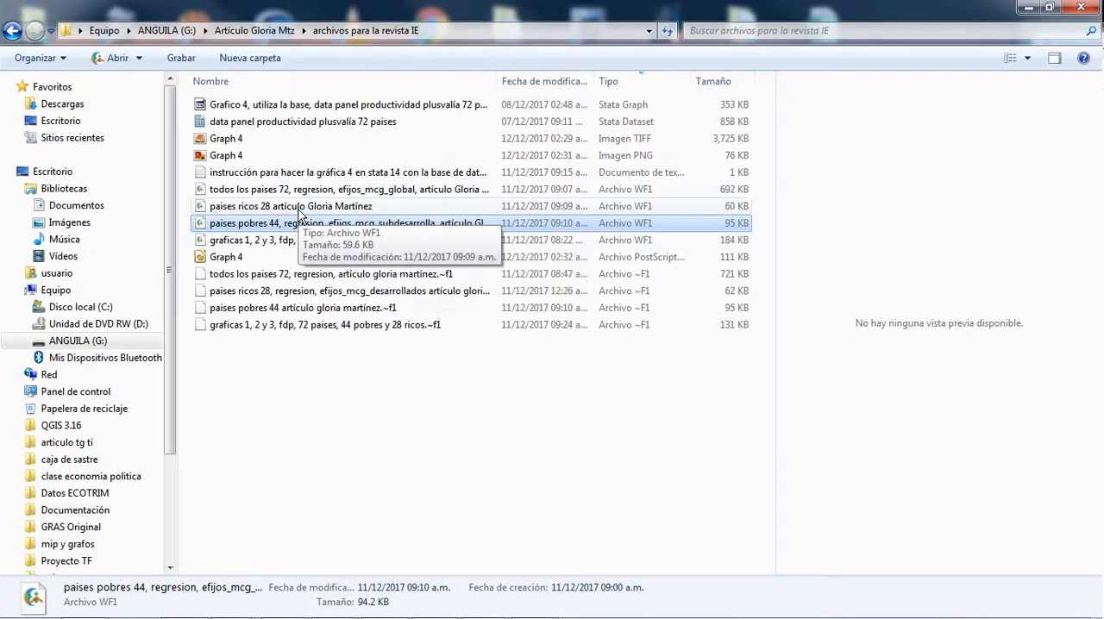
left_click(301, 207)
double_click(301, 207)
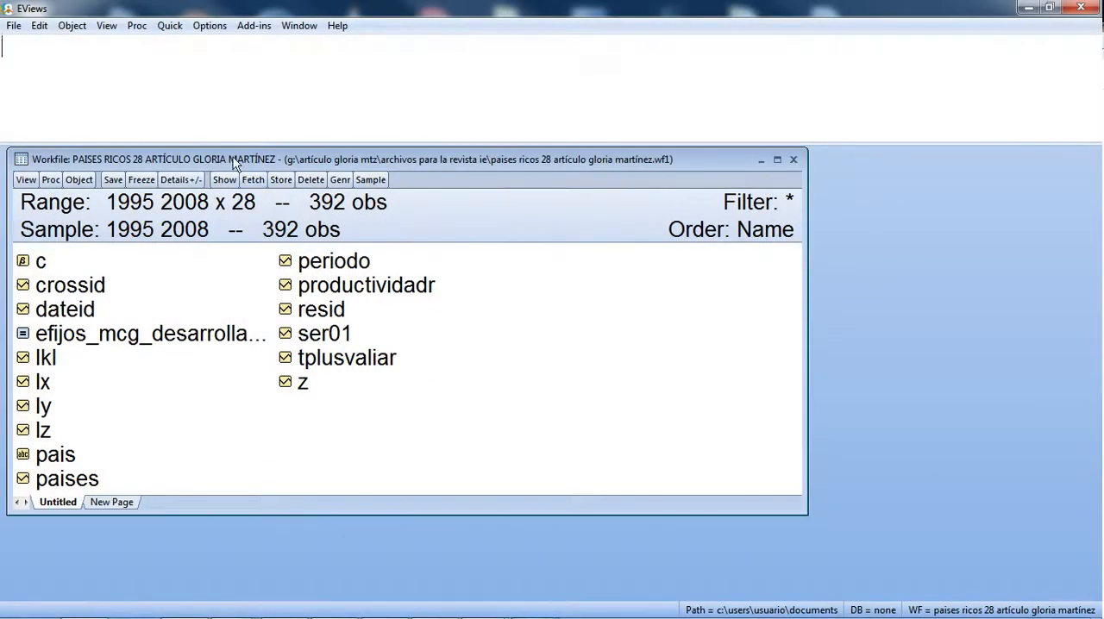
Step: Select ly and lx in the 28-country workfile and open them as an equation, with ly as the dependent variable
left_click(54, 406)
left_click(55, 383, "ctrl")
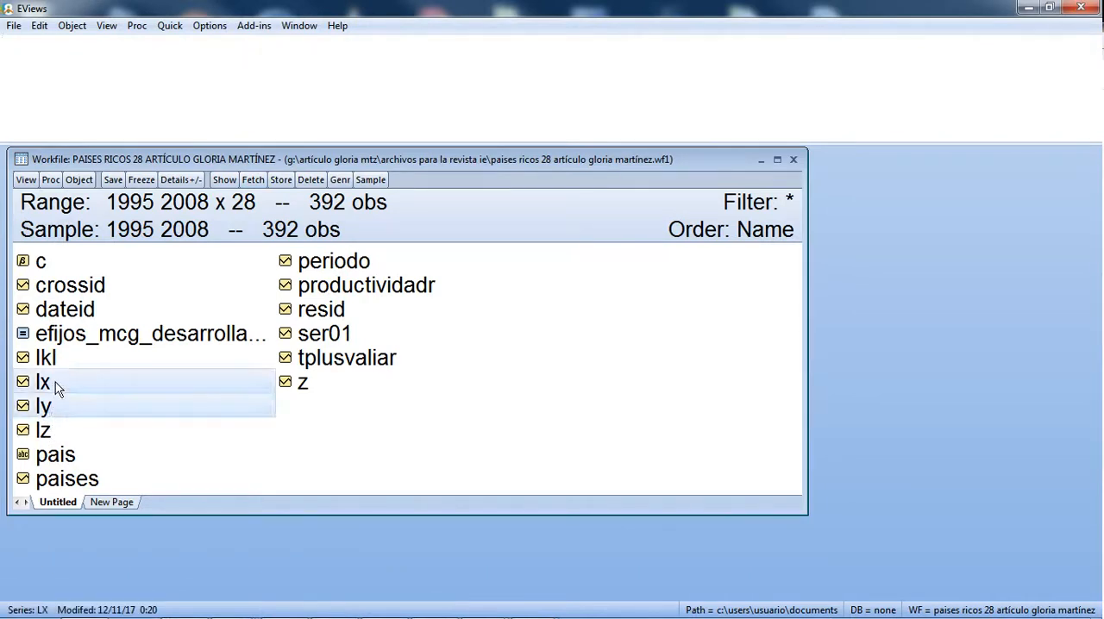
right_click(55, 382)
mouse_move(211, 396)
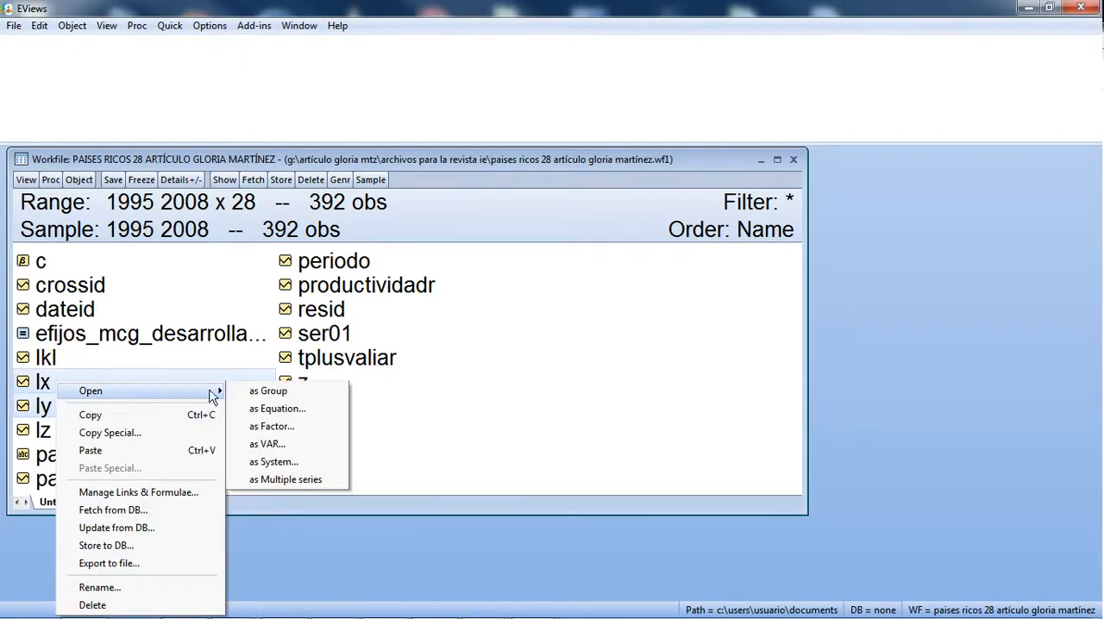
left_click(260, 409)
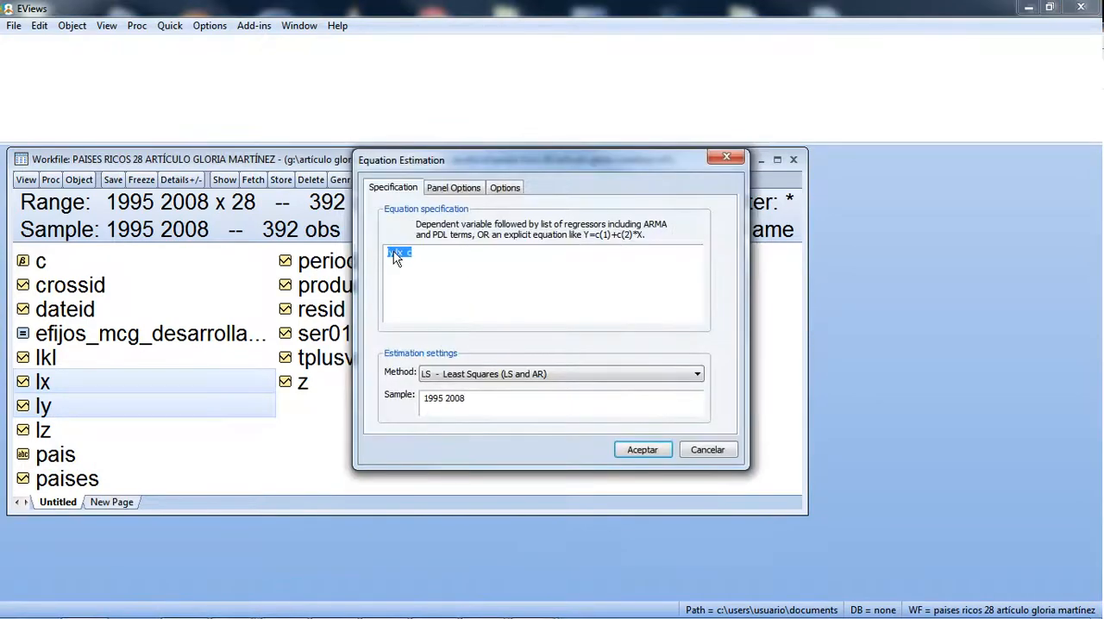
Step: Keep the specification ly lx c, set the cross-section effects to Fixed, and estimate the 28-country equation by least squares
left_click(399, 256)
left_click_drag(382, 258, 408, 259)
left_click(474, 190)
left_click(470, 229)
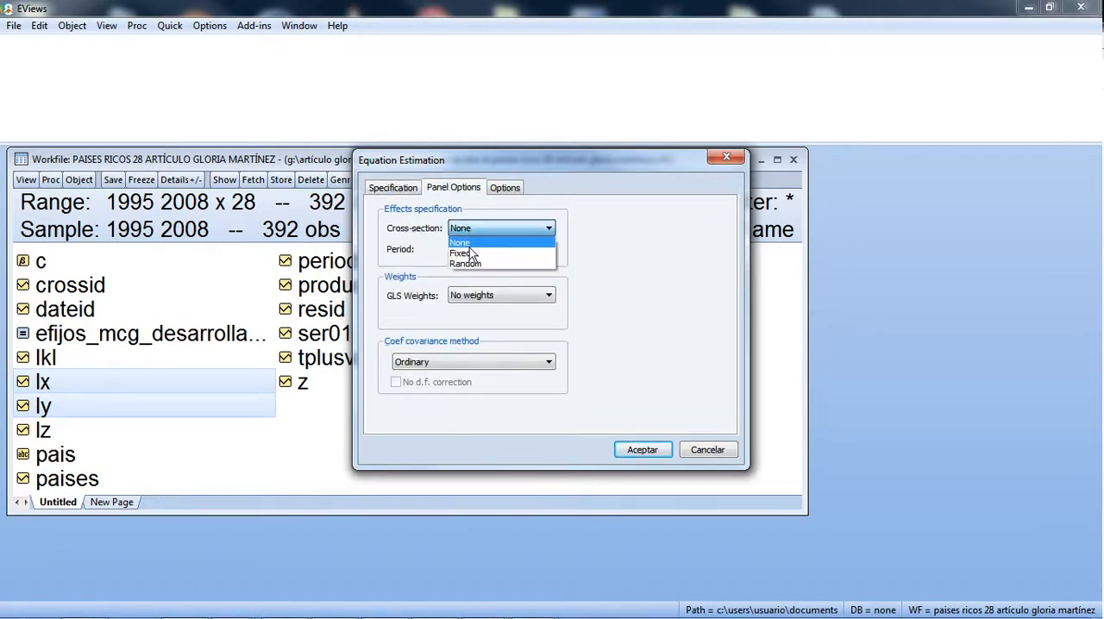
left_click(470, 254)
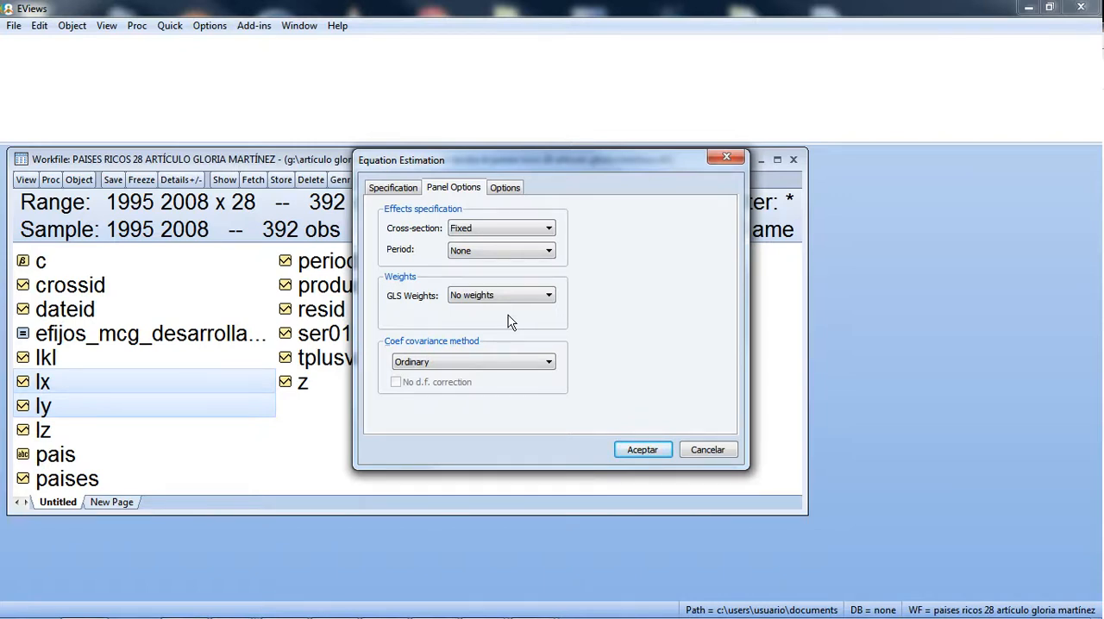
left_click(643, 451)
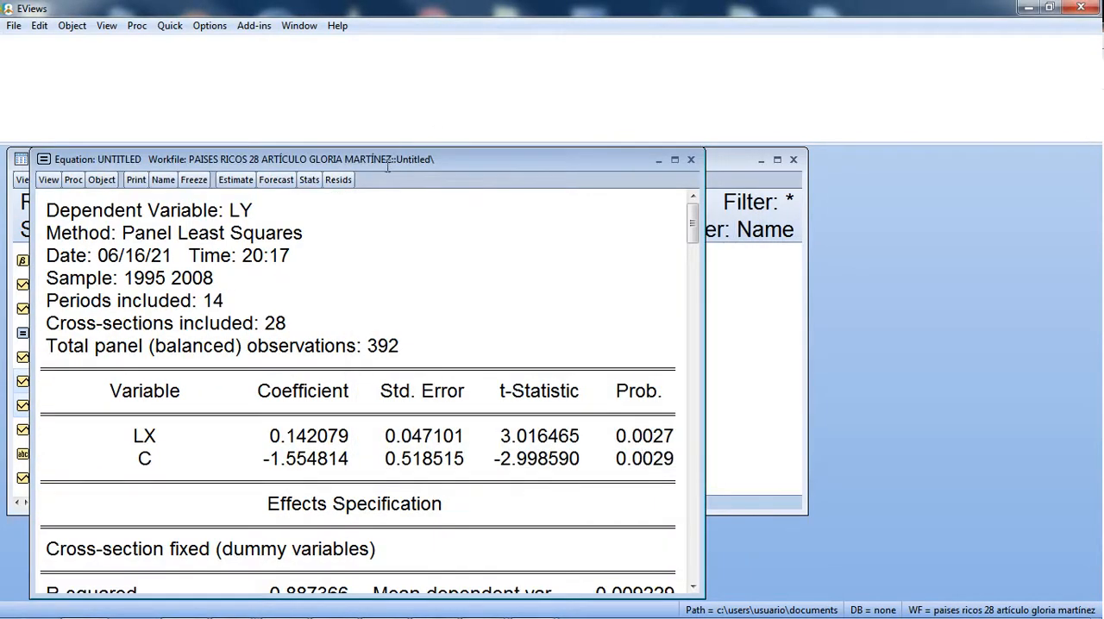
Step: Examine the coefficients in the 28-country equation output, then minimize it and return to the folder of article files
left_click_drag(374, 162, 485, 107)
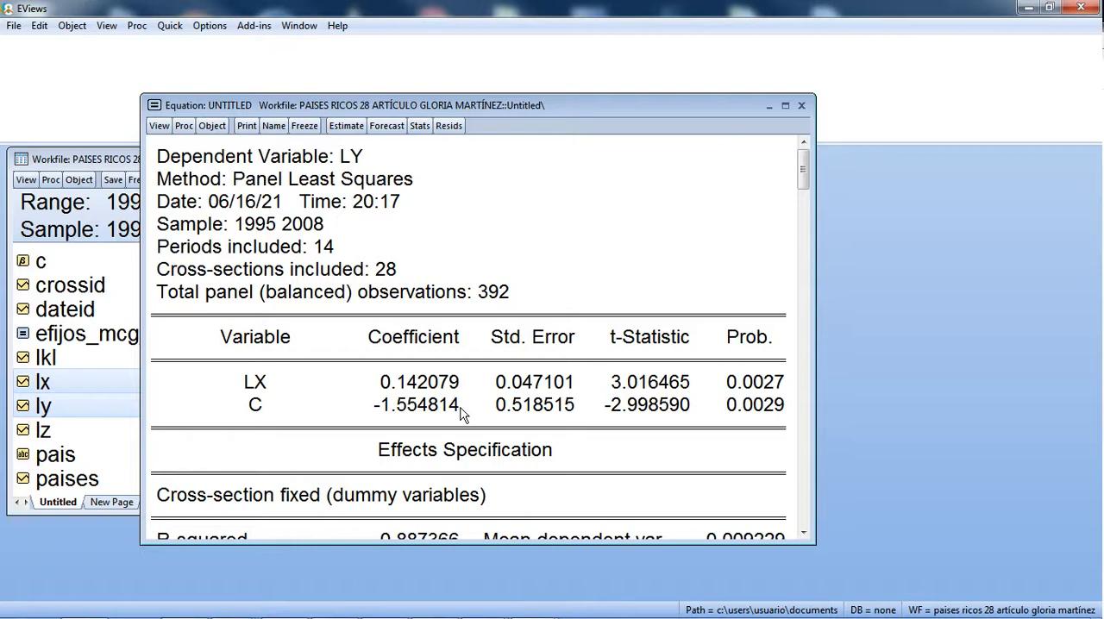
left_click(770, 106)
left_click(1027, 8)
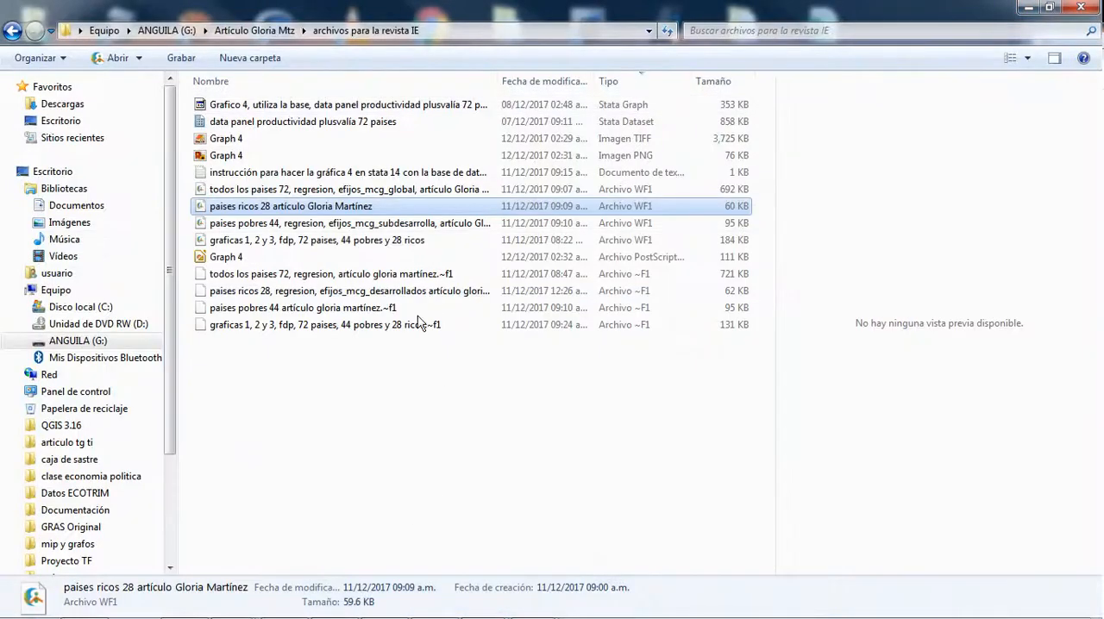
Step: Open the "paises pobres 44" workfile and open its ly and lx series as an equation with ly as the dependent variable
double_click(269, 224)
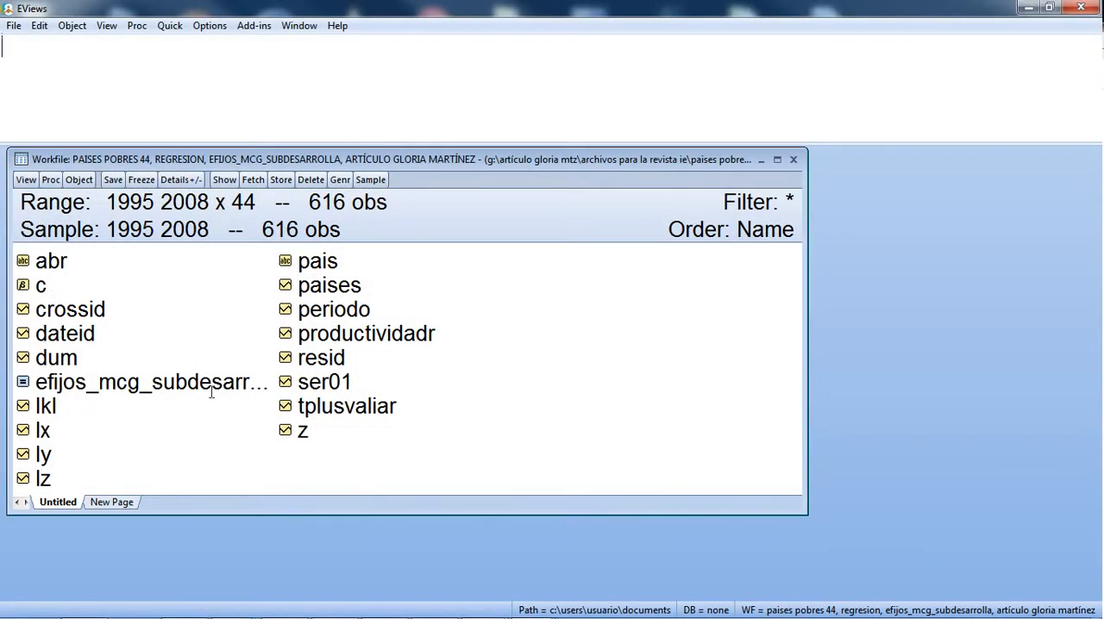
left_click(50, 456)
left_click(74, 438, "ctrl")
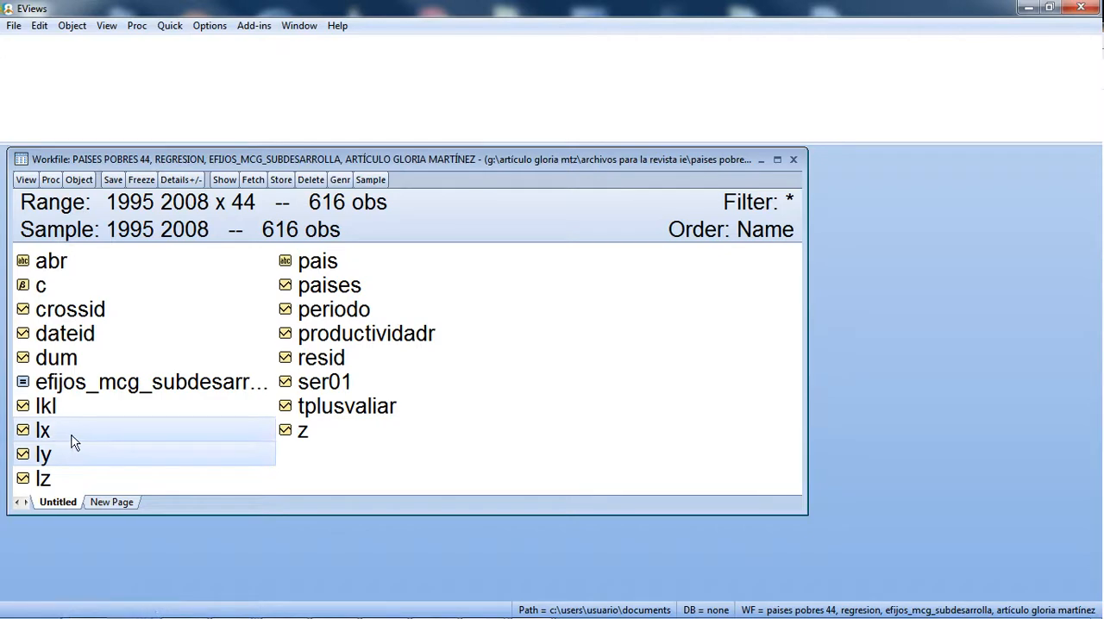
right_click(76, 438)
mouse_move(120, 209)
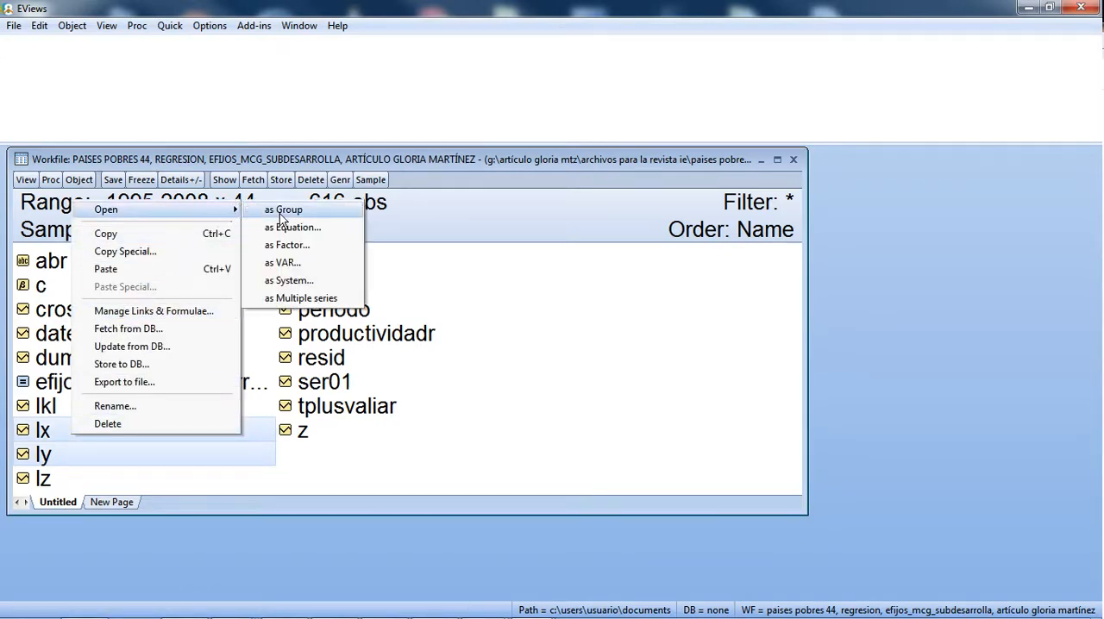
left_click(316, 230)
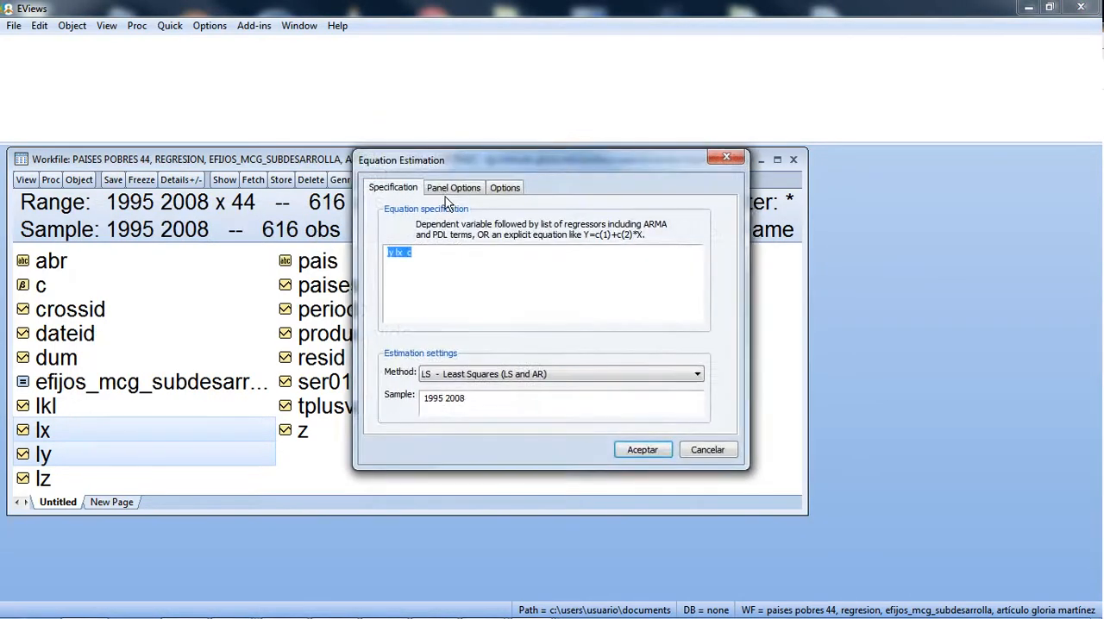
Step: Try to estimate the 44-country equation ly lx c by least squares with Fixed cross-section effects
left_click(393, 257)
left_click(453, 188)
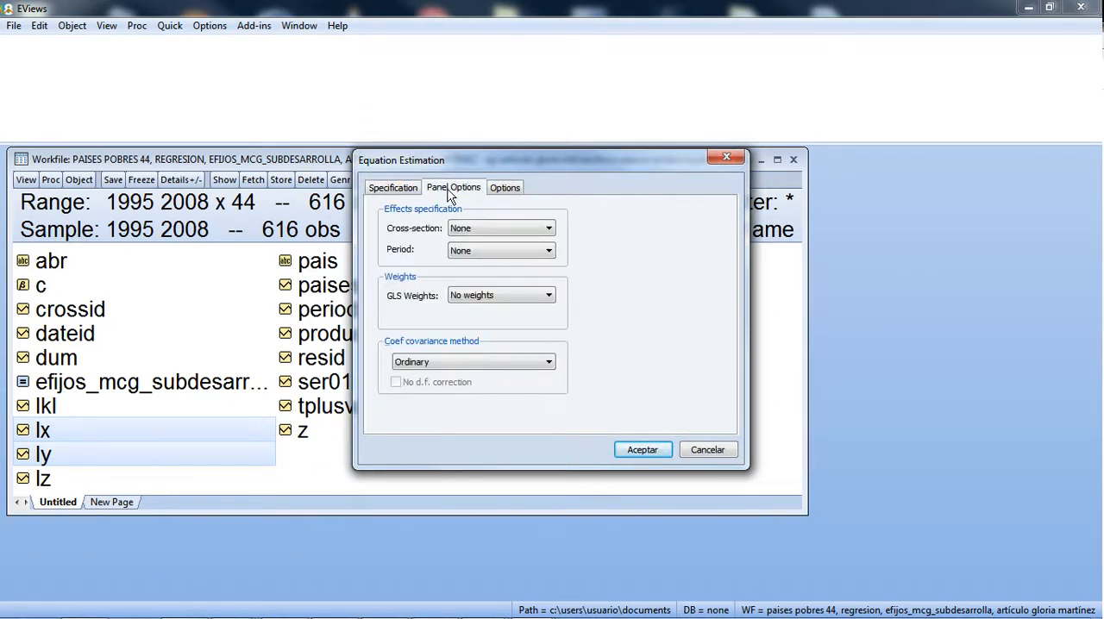
left_click(470, 228)
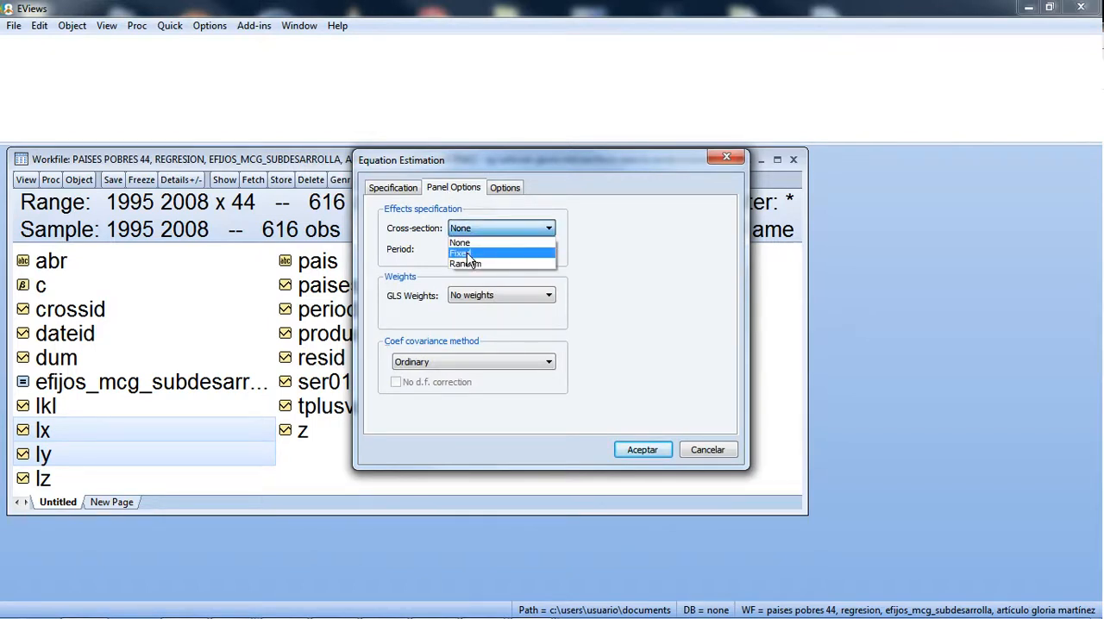
left_click(468, 254)
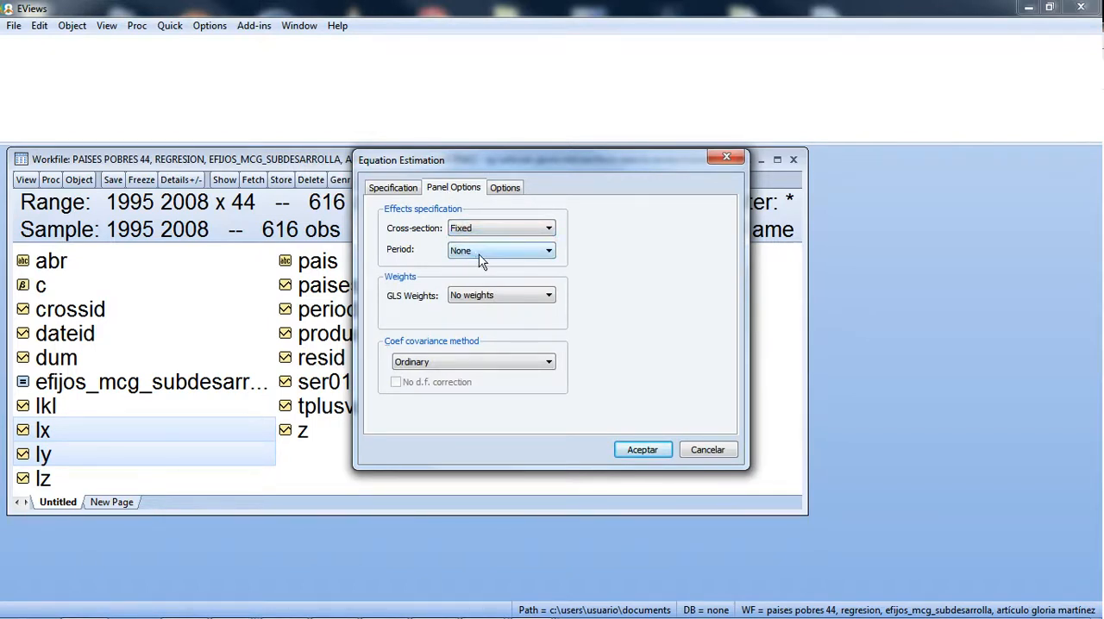
key("Tab")
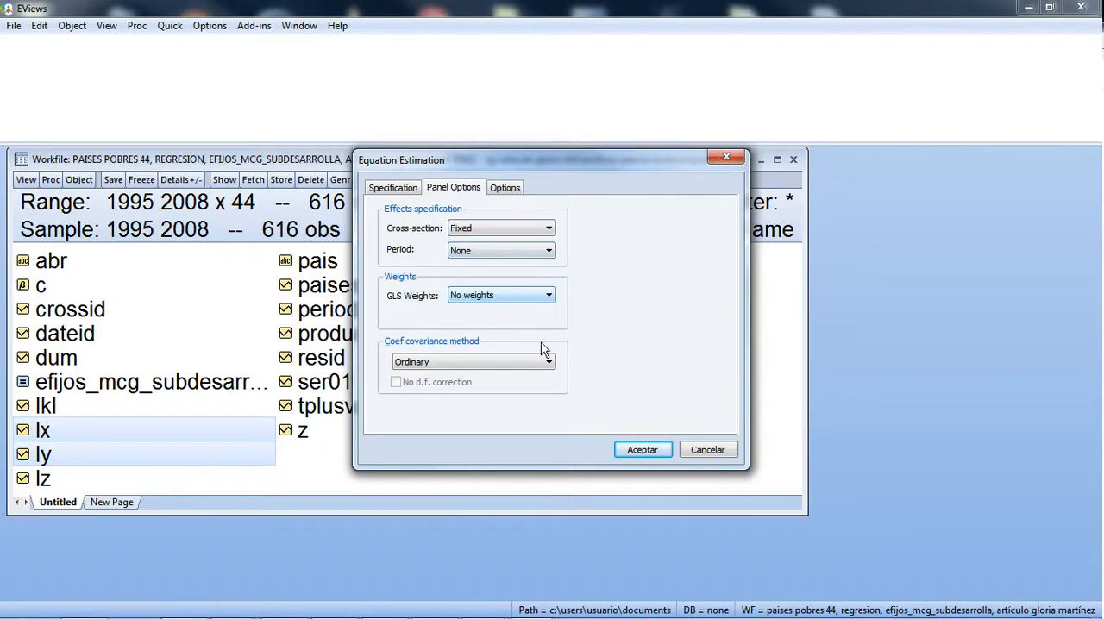
left_click(638, 450)
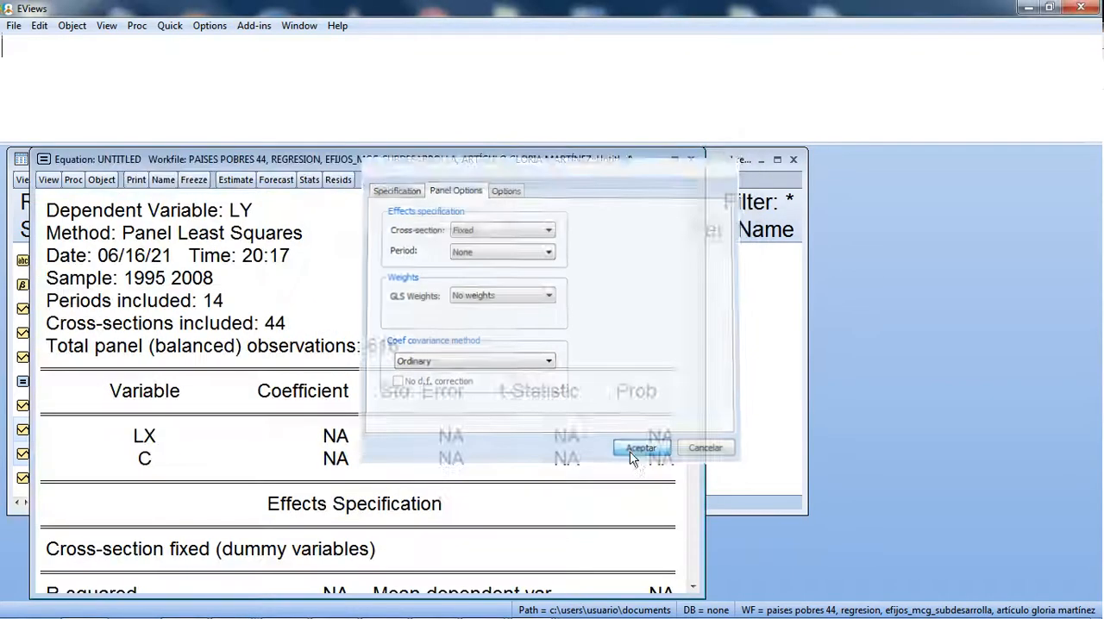
Step: Move the 44-country equation output into view, check its coefficients, and close it
left_click_drag(492, 157, 614, 46)
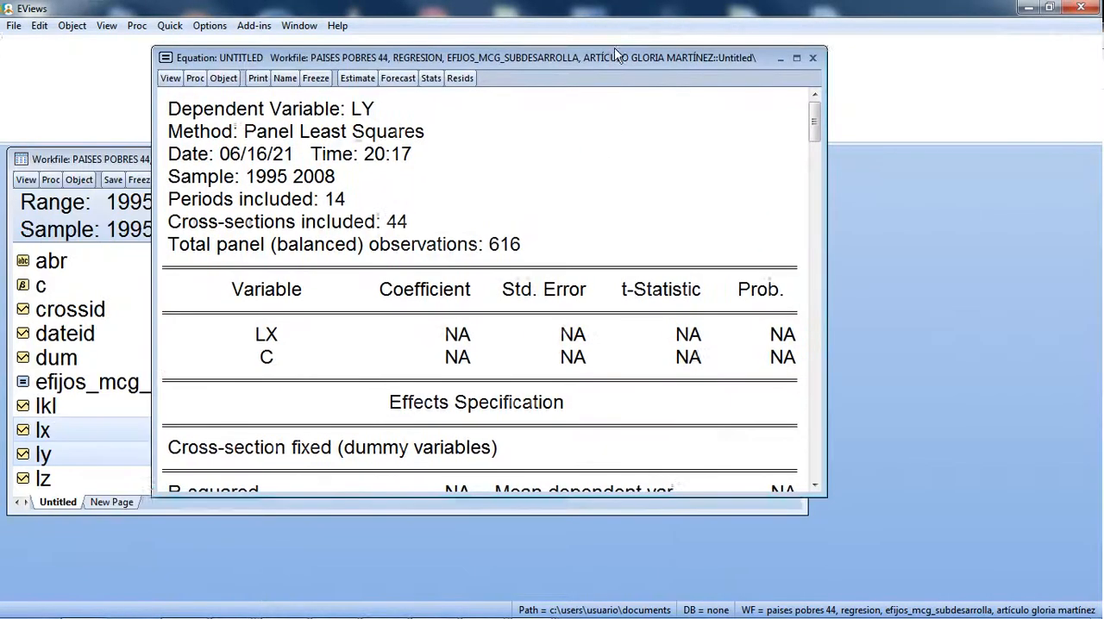
mouse_move(809, 109)
left_mouse_down()
mouse_move(809, 276)
mouse_move(811, 110)
left_mouse_up()
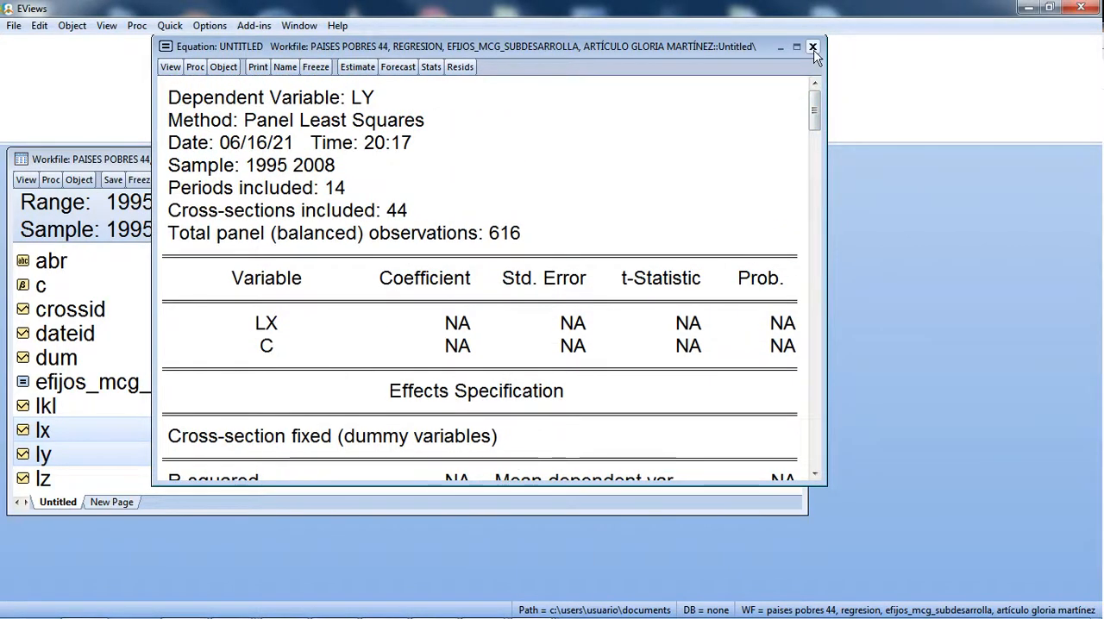
left_click(812, 46)
left_click(514, 347)
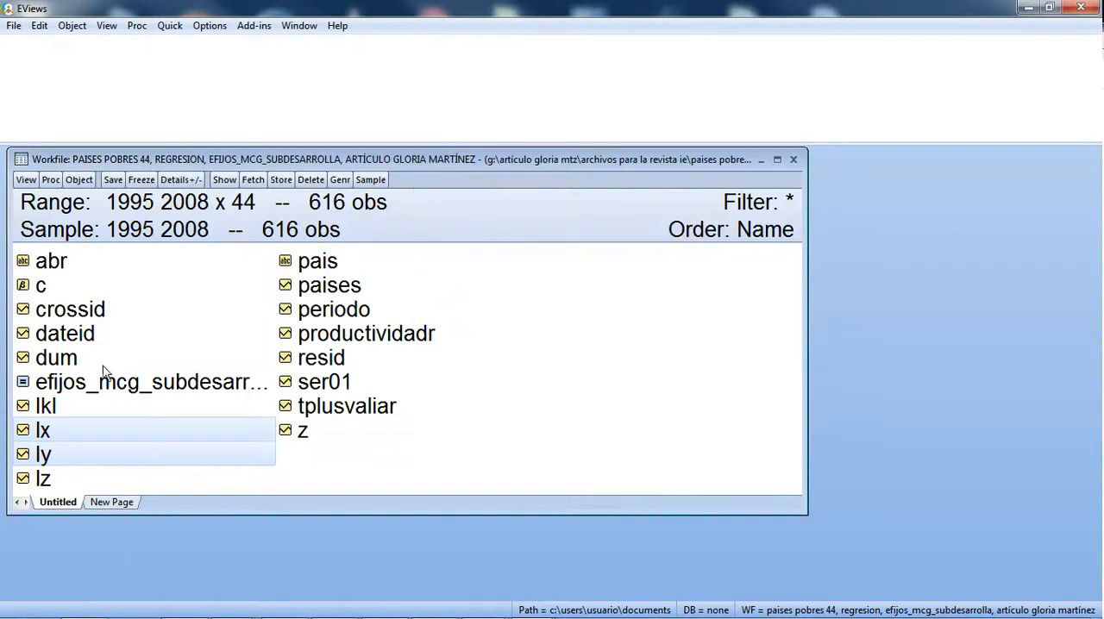
Step: Inspect the lx series values, then close EViews without saving the 44-country workfile
left_click(43, 433)
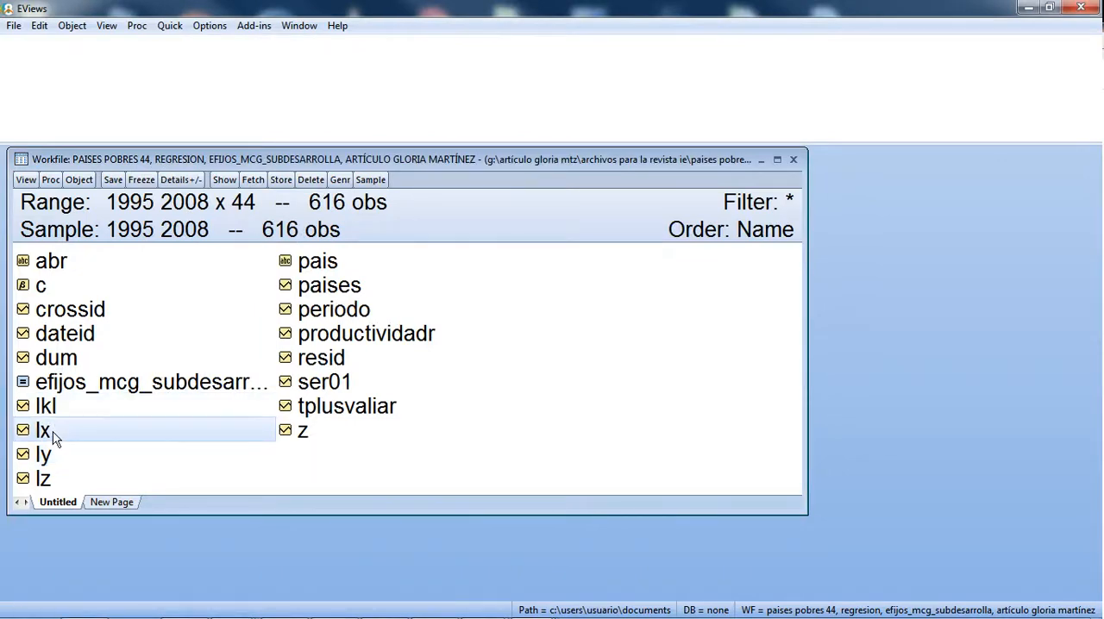
double_click(43, 433)
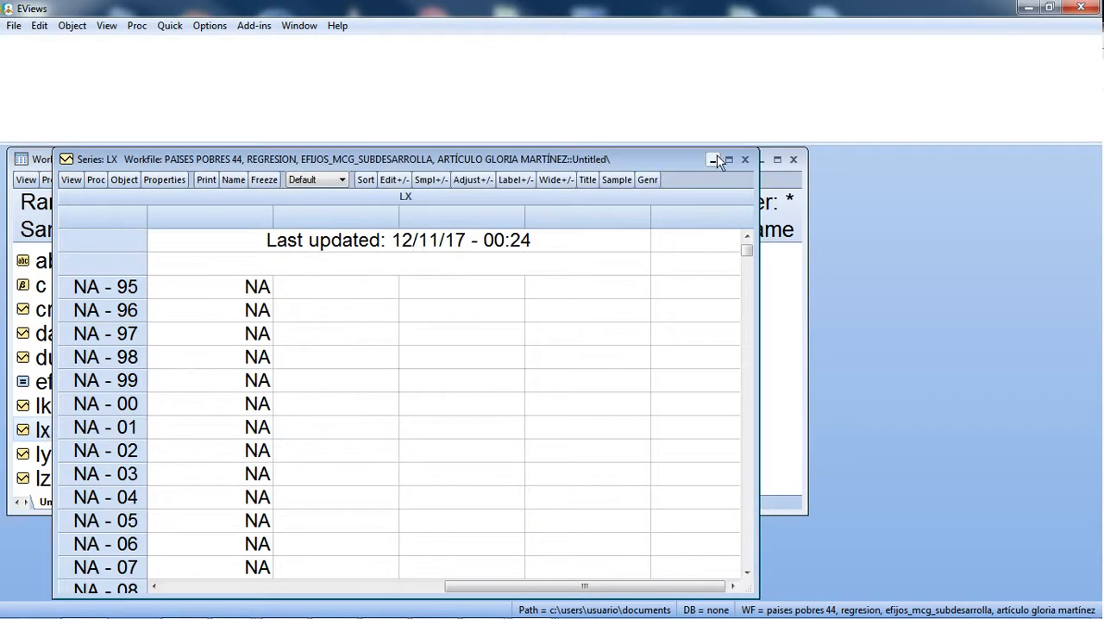
left_click(745, 159)
left_click(1089, 8)
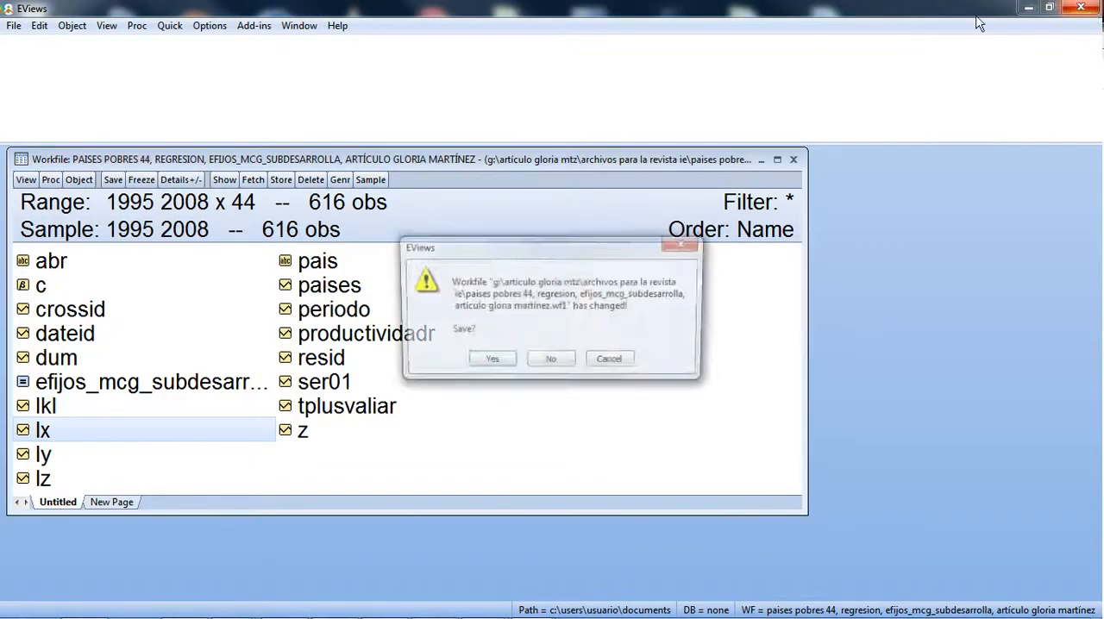
left_click(551, 362)
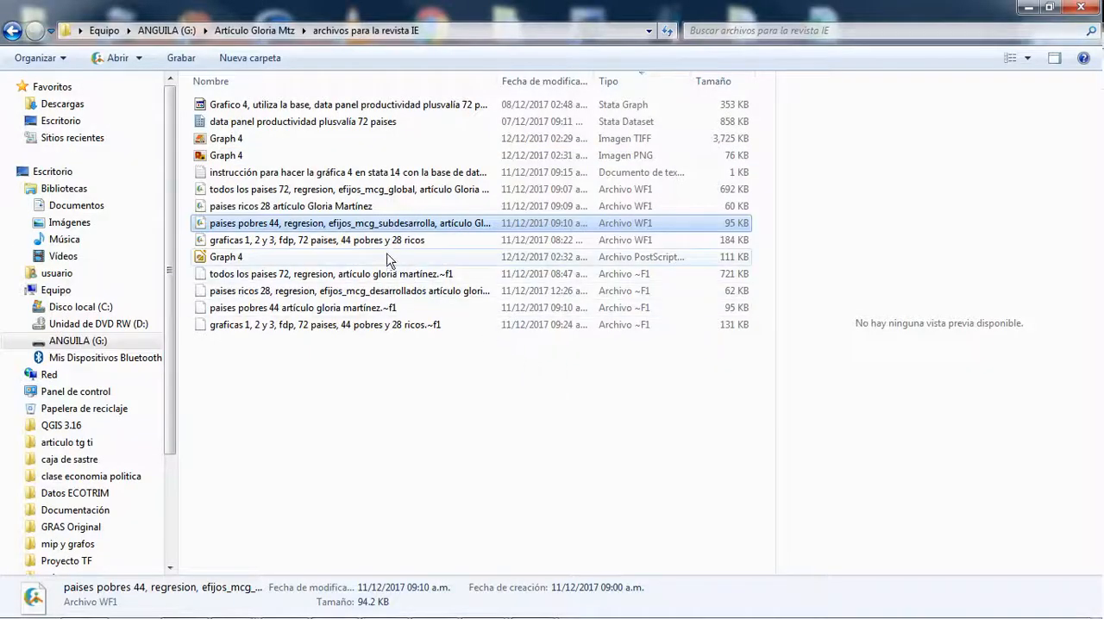
Step: Reopen the "paises pobres 44" workfile in EViews and check the values of its lx series
double_click(349, 226)
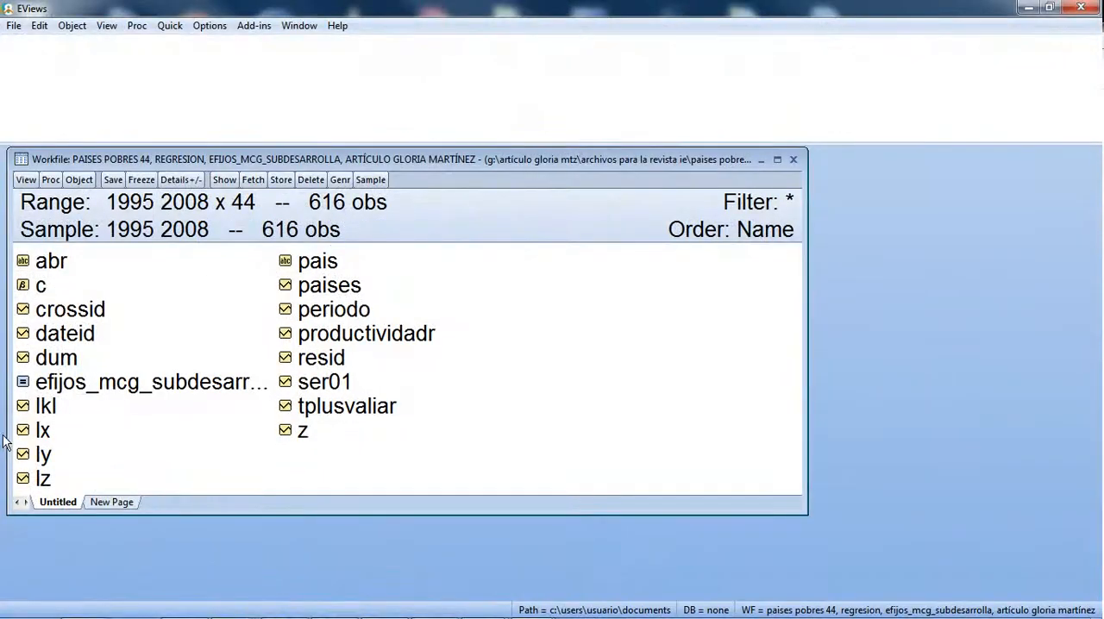
double_click(41, 431)
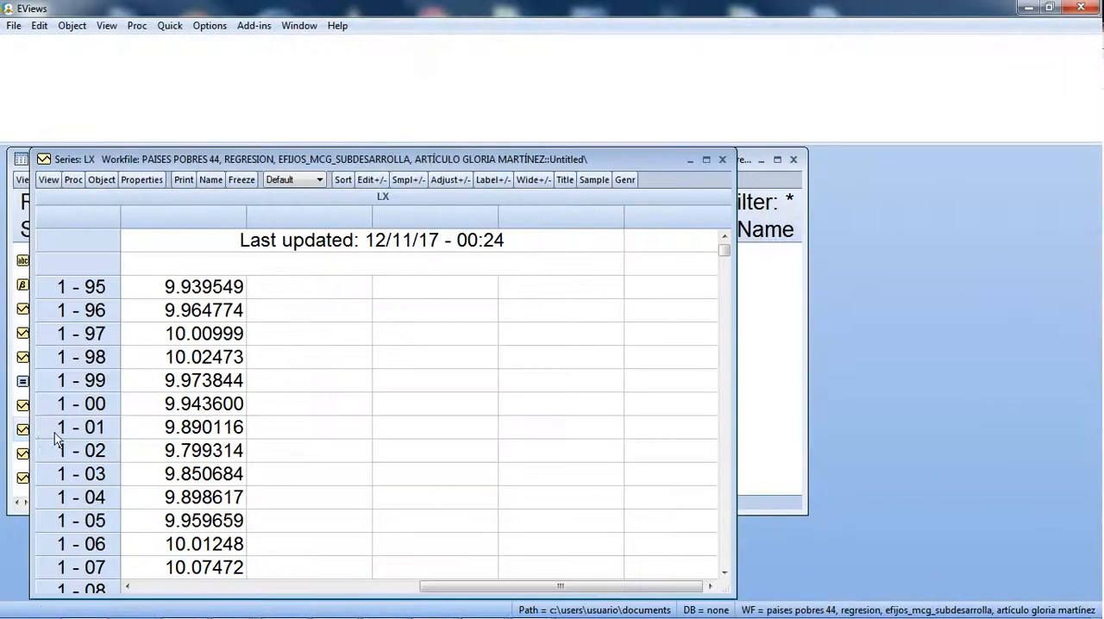
left_click(722, 160)
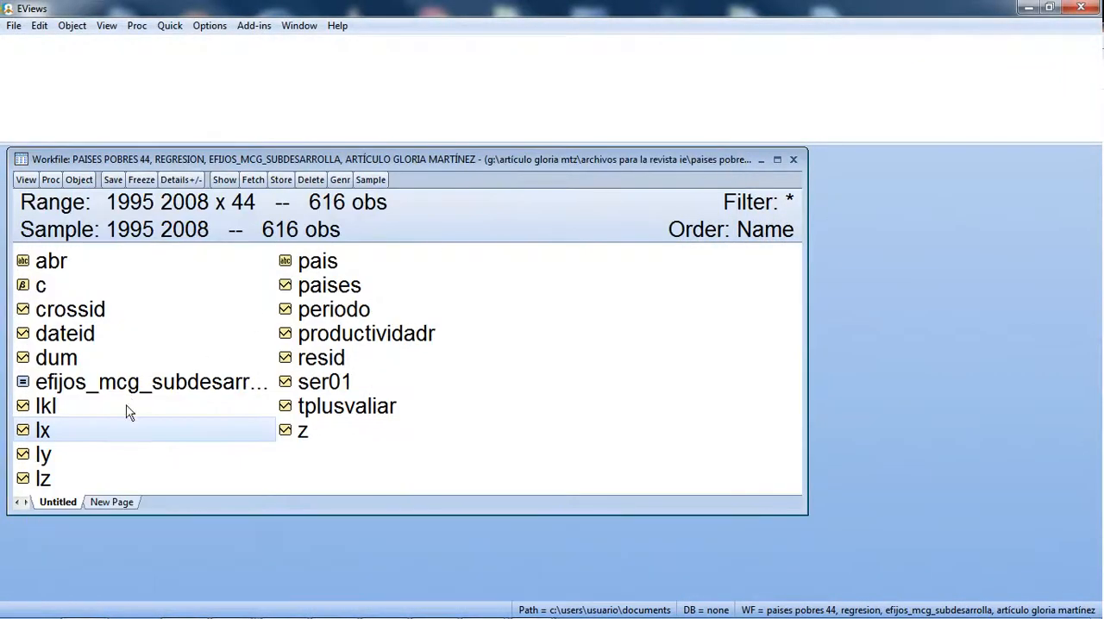
Step: Estimate the 44-country equation ly lx c by least squares with Fixed cross-section effects and reposition its output window
left_click(48, 457)
left_click(67, 431, "ctrl")
right_click(67, 433)
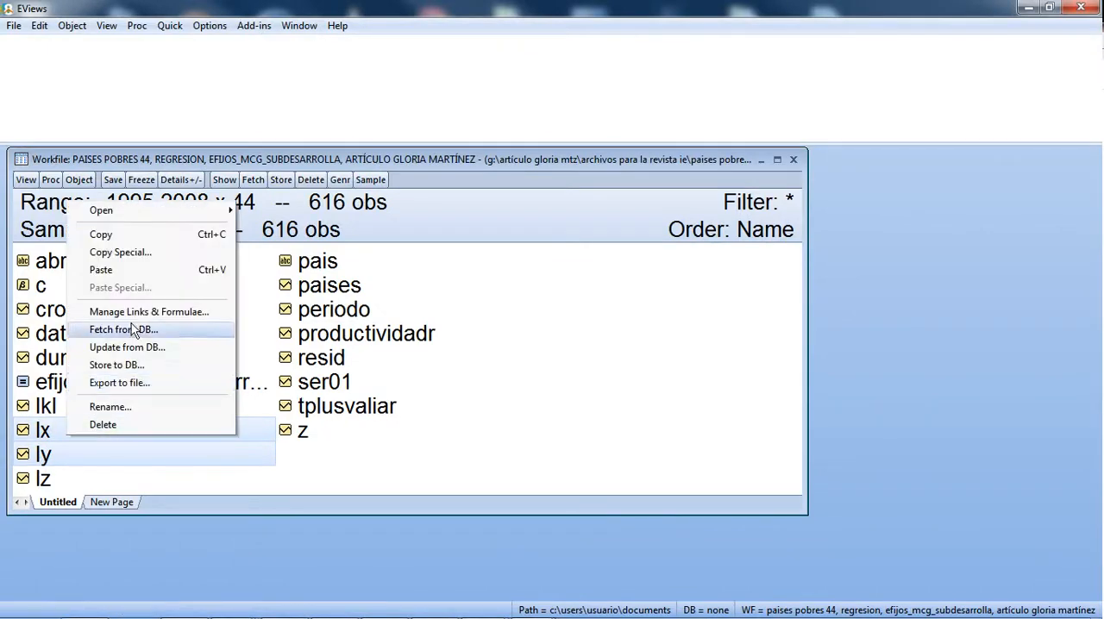
mouse_move(198, 211)
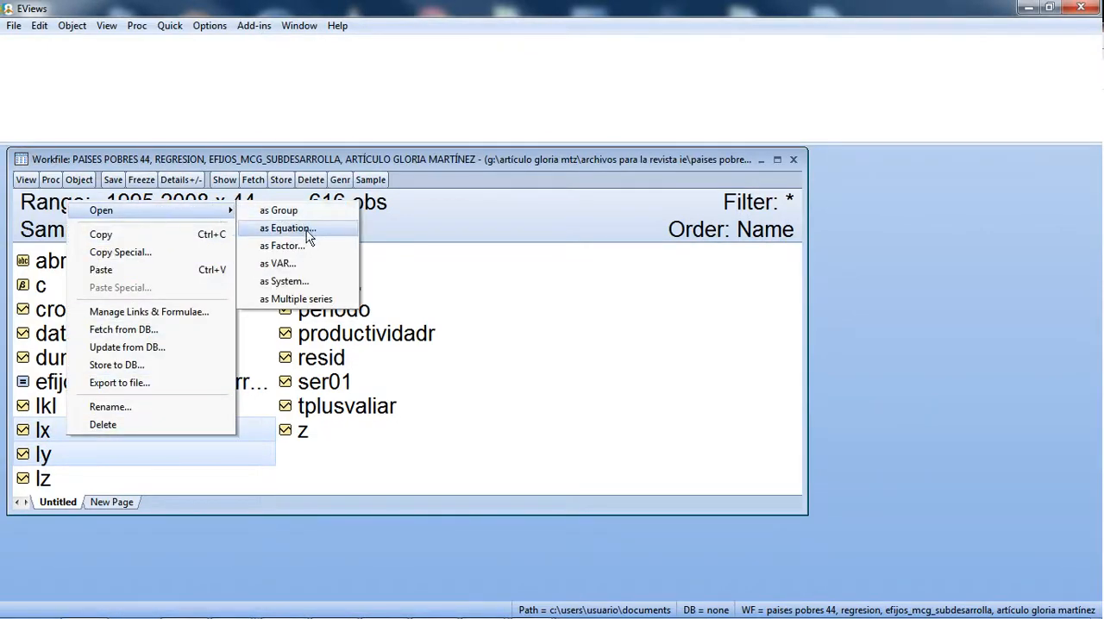
left_click(306, 231)
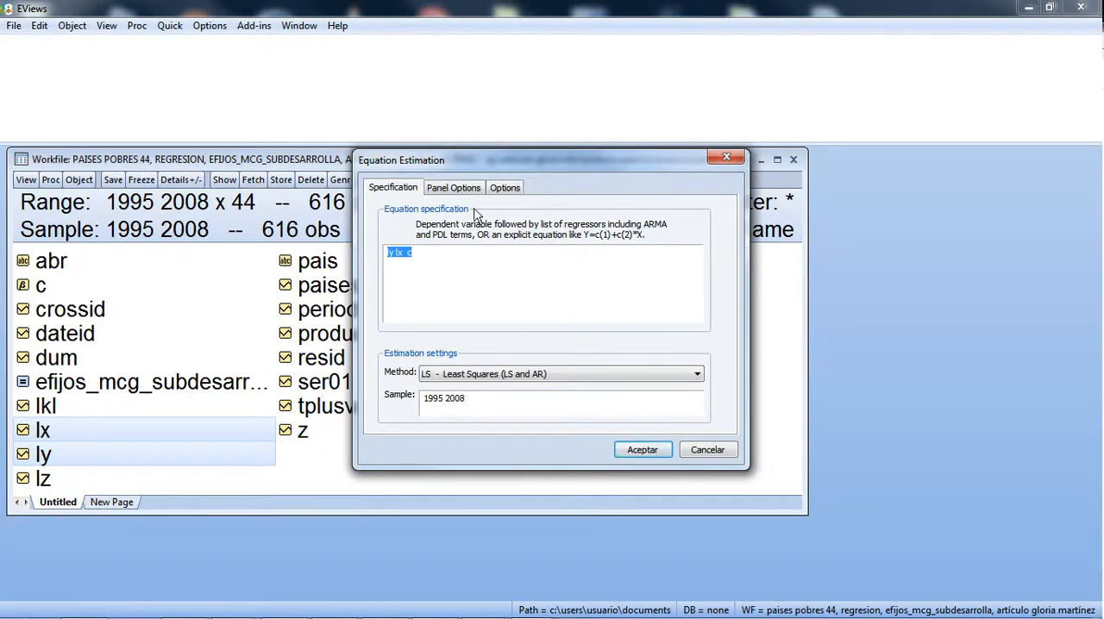
left_click(457, 188)
left_click(448, 229)
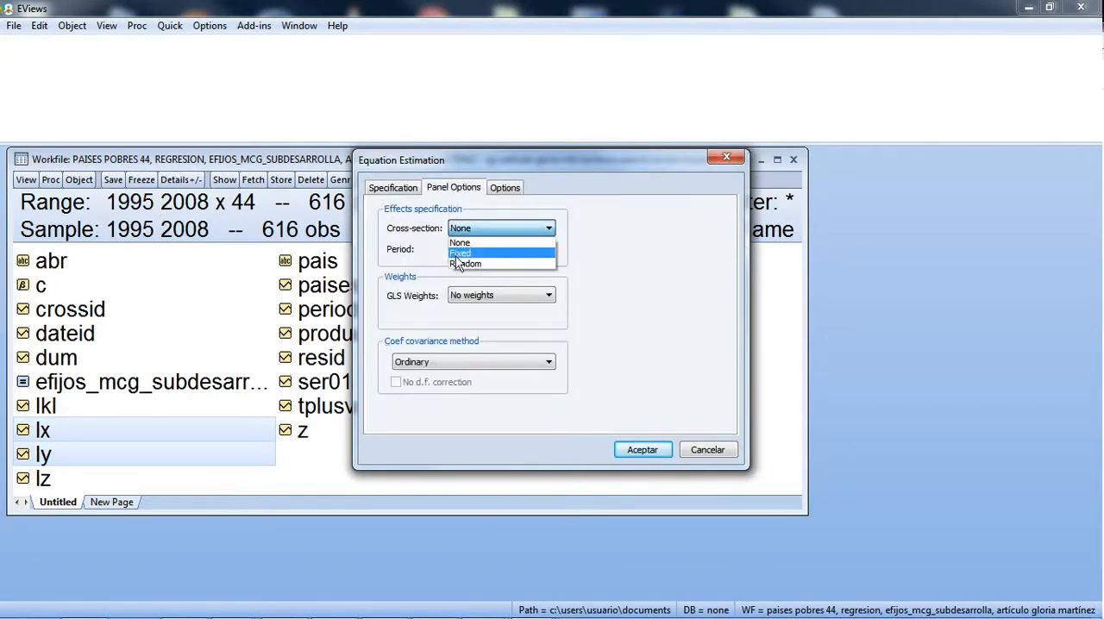
left_click(464, 261)
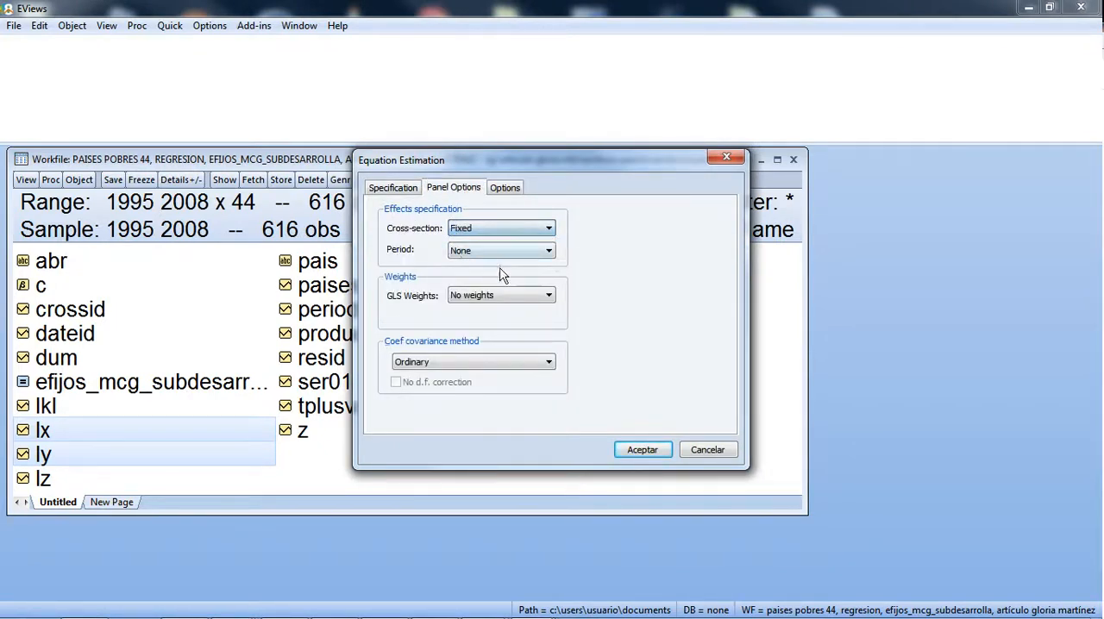
left_click(639, 450)
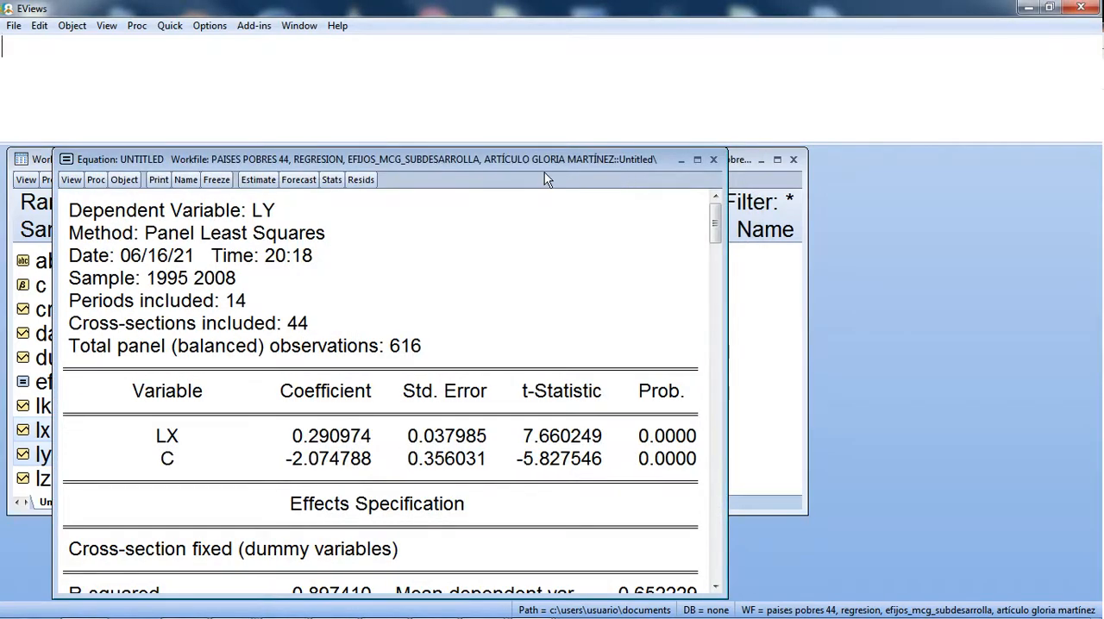
left_click_drag(545, 163, 578, 147)
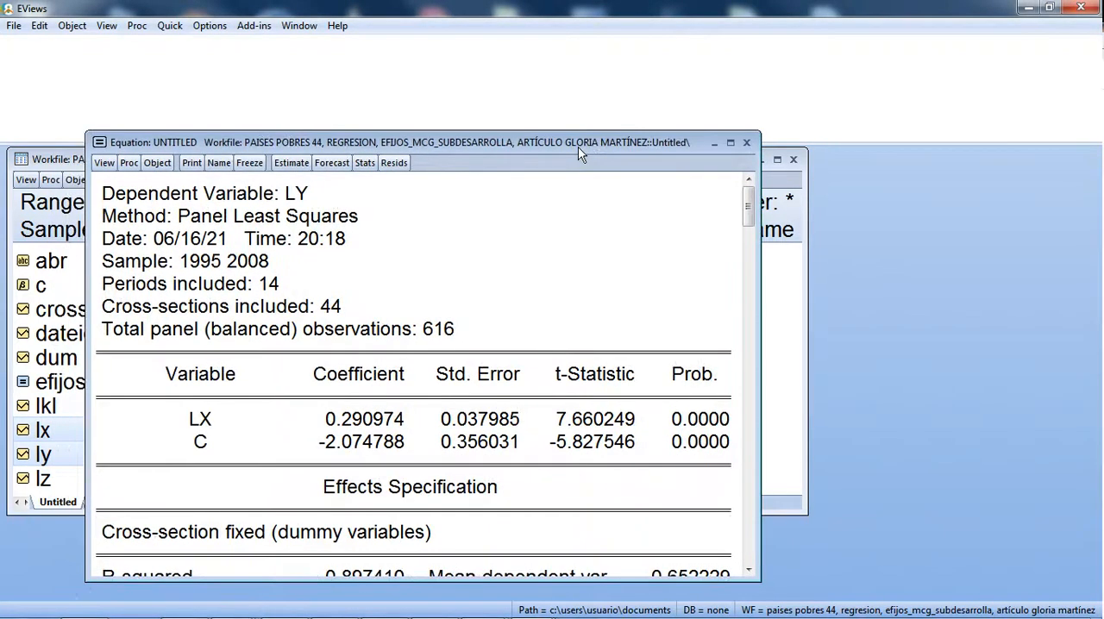
Step: Note the LX coefficients in the command area as "todo .26 pobres .29" and start a "ricos ." entry
left_click(283, 82)
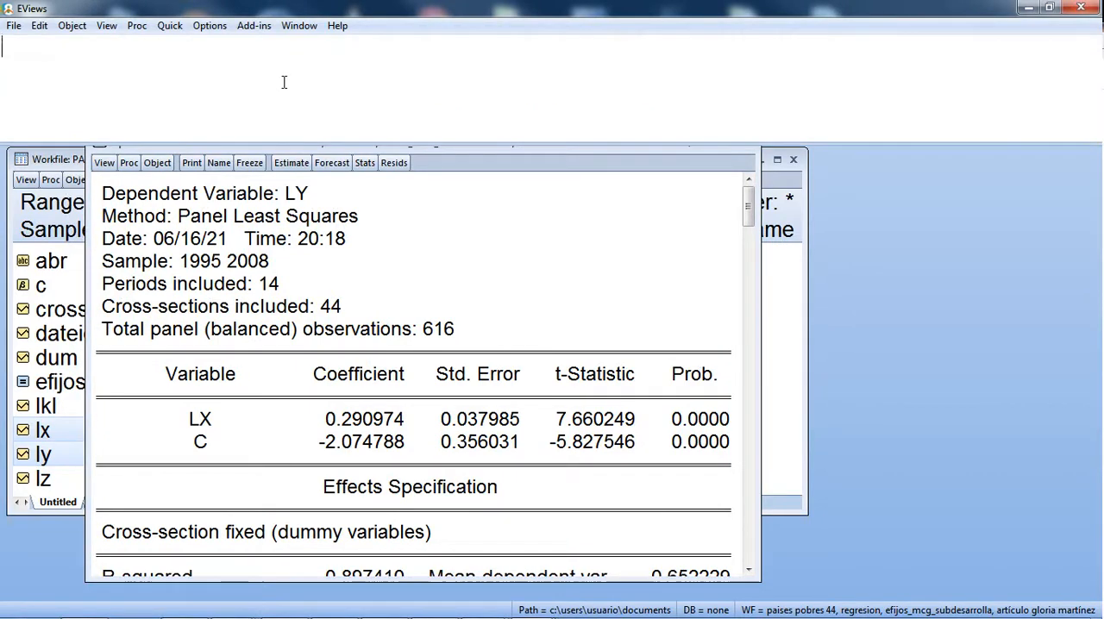
type("tod")
type("oo")
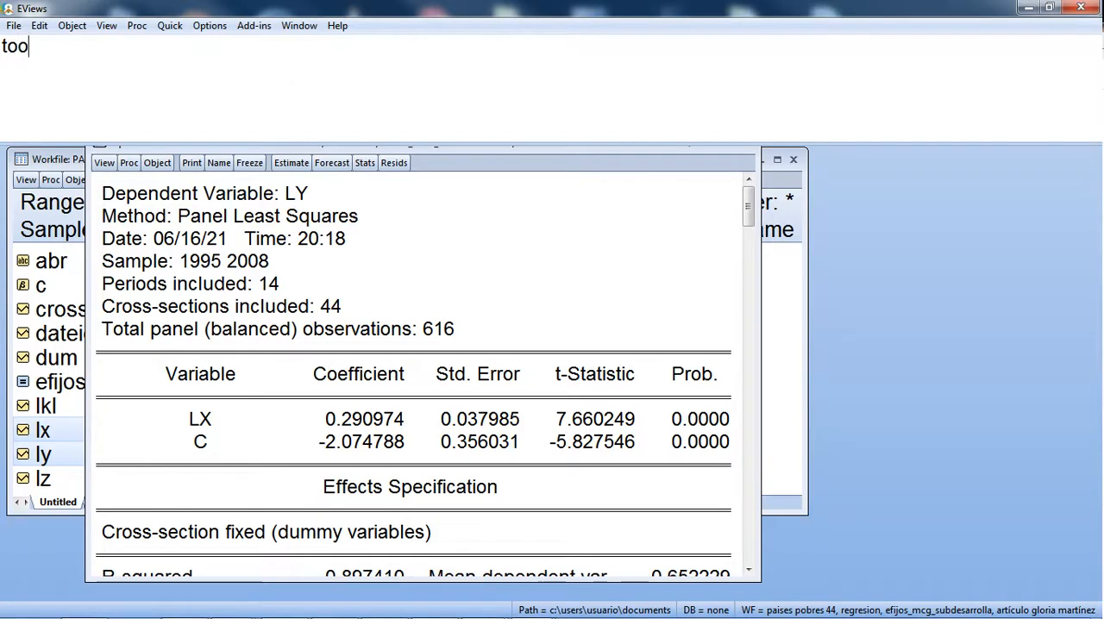
key("BackSpace")
type("do")
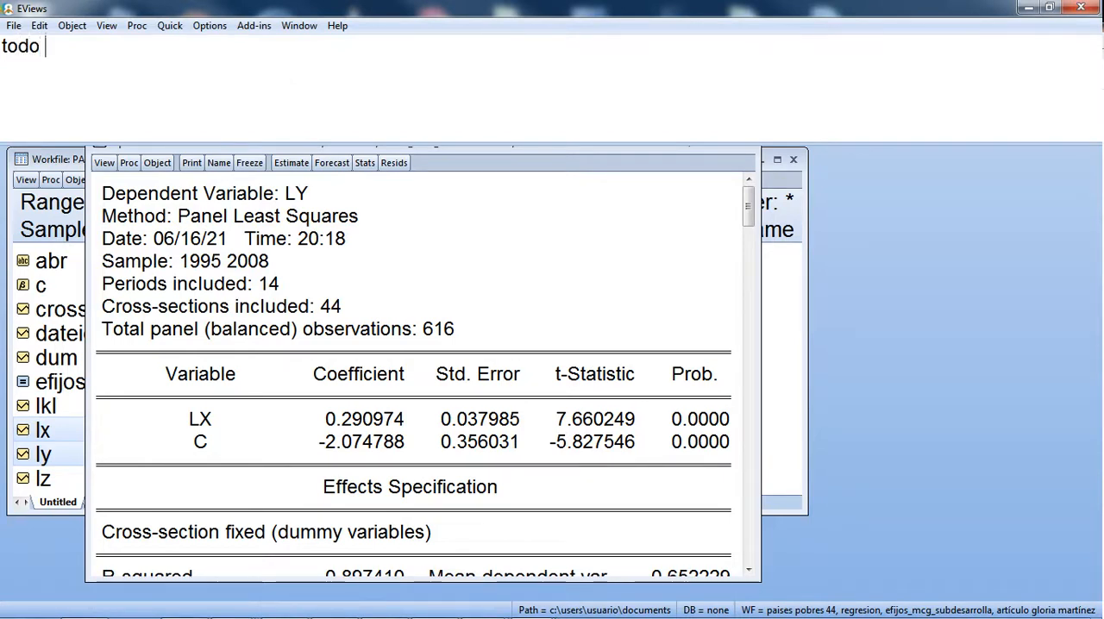
type(" .26")
key("Tab")
type("pobres")
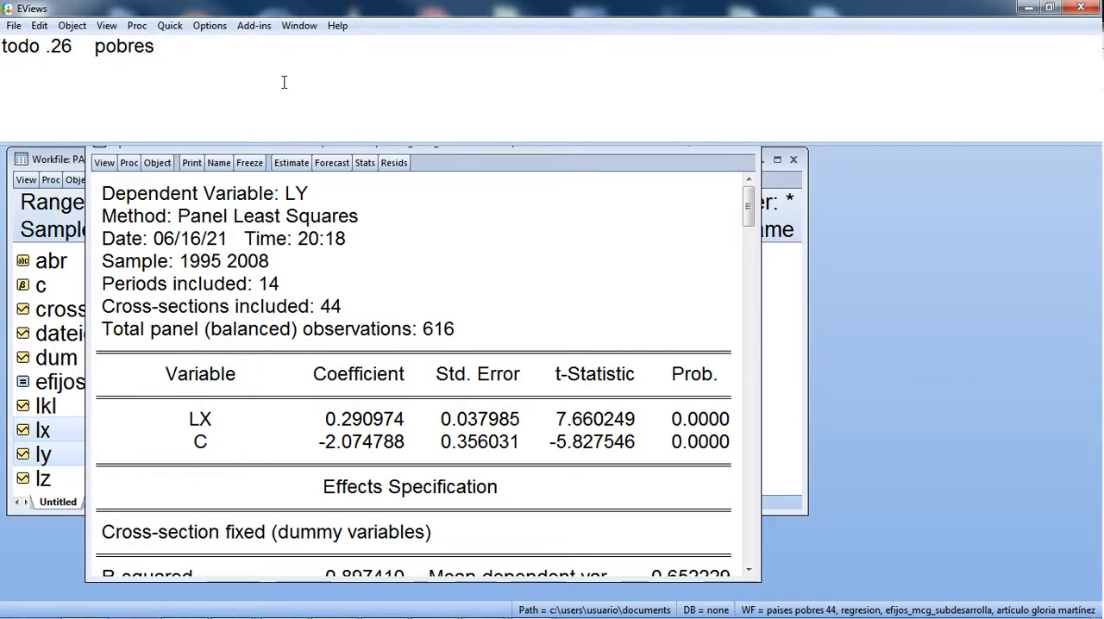
type(".2")
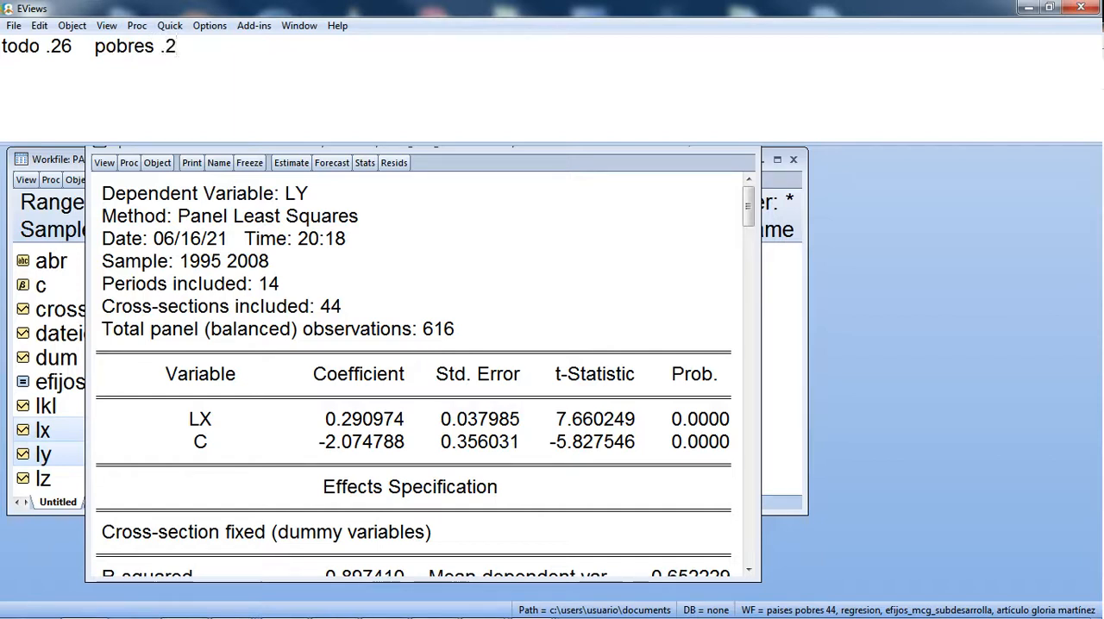
type("9   ricos ")
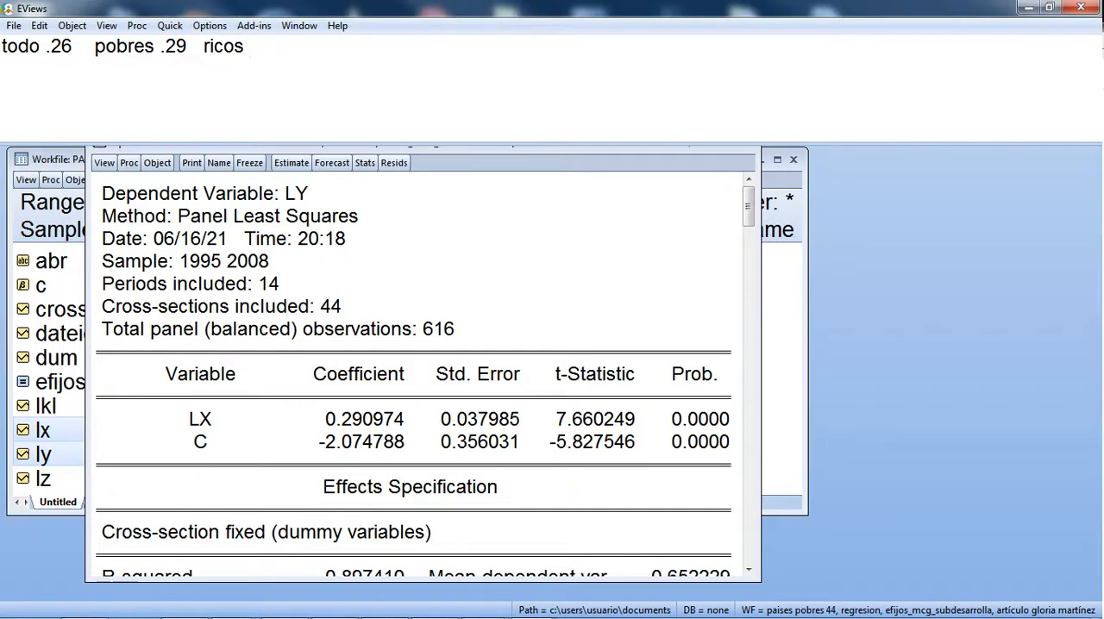
type(".")
Step: Switch to the EViews window with the 72-country equation output and check its LX coefficient
key("alt+Tab")
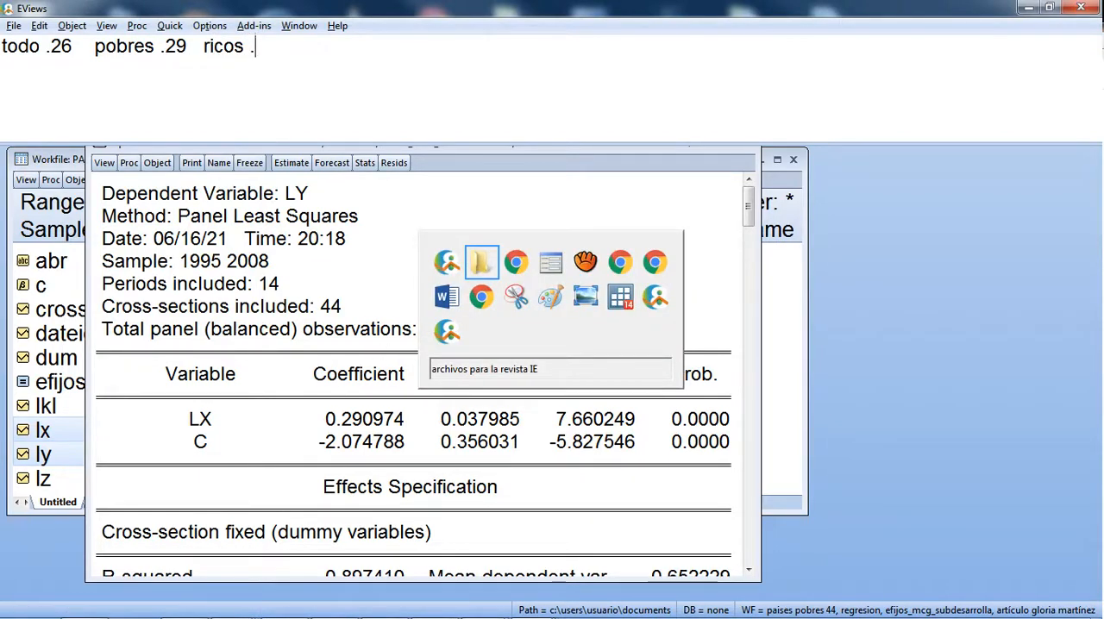
left_click(650, 308)
key("alt+Tab")
key("alt+Tab")
key("alt+Tab")
key("alt+Tab")
key("alt+Tab")
key("alt+Tab")
key("alt+Tab")
key("alt+Tab")
key("alt+Tab")
key("alt+Tab")
key("alt+Tab")
key("alt+Tab")
key("alt+Tab")
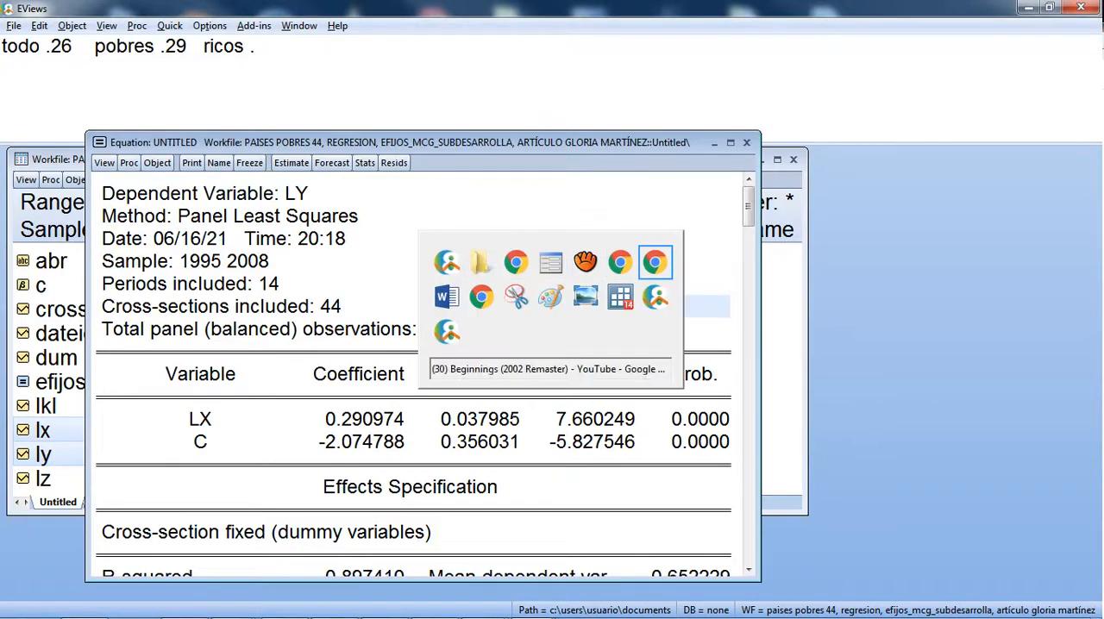
Step: Switch to the 28-country EViews workfile and maximize its minimized equation output to read the LX coefficient
key("alt+Tab")
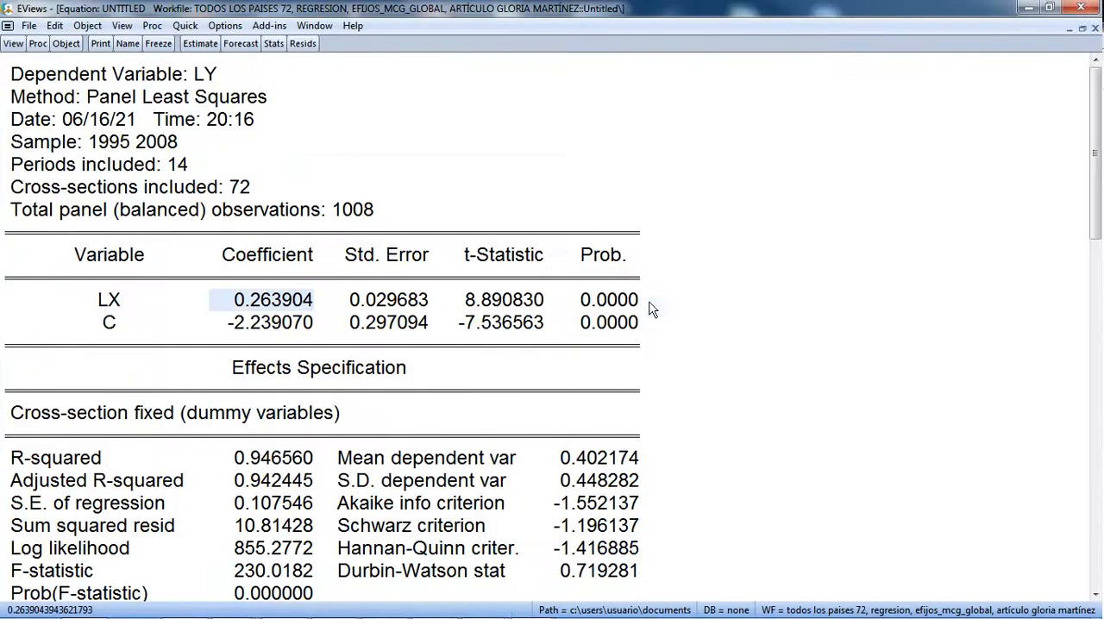
key("alt+Tab")
key("alt+Tab")
key("alt+Tab")
key("alt+Tab")
key("alt+Tab")
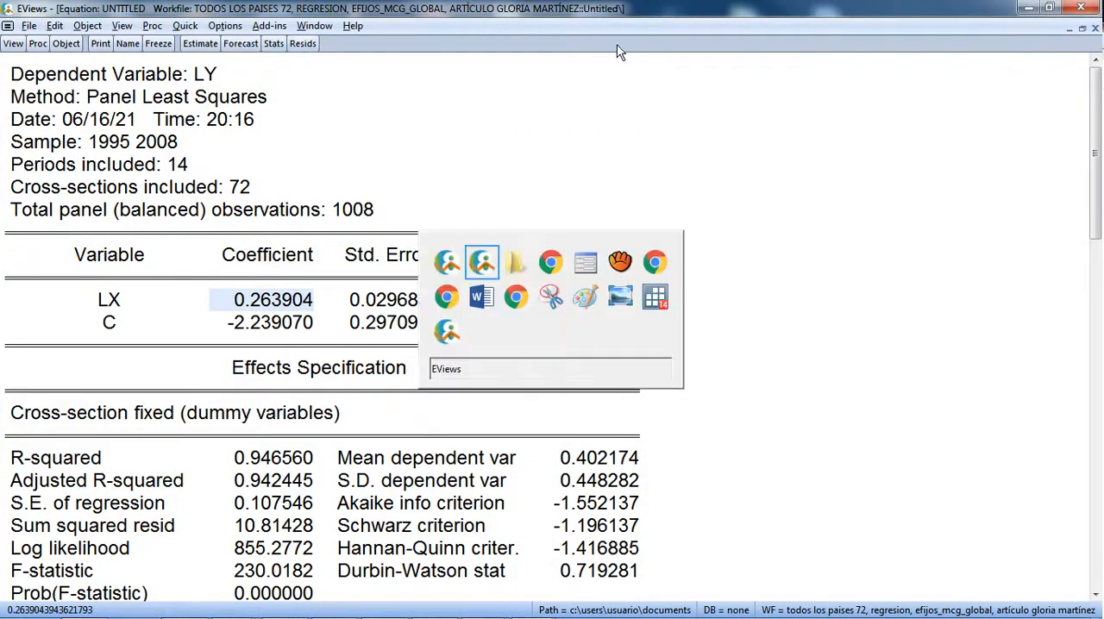
key("alt+Tab")
key("alt+Tab")
key("alt+Tab")
key("alt+Tab")
key("alt+Tab")
key("alt+Tab")
key("alt+Tab")
key("alt+Tab")
key("alt+Tab")
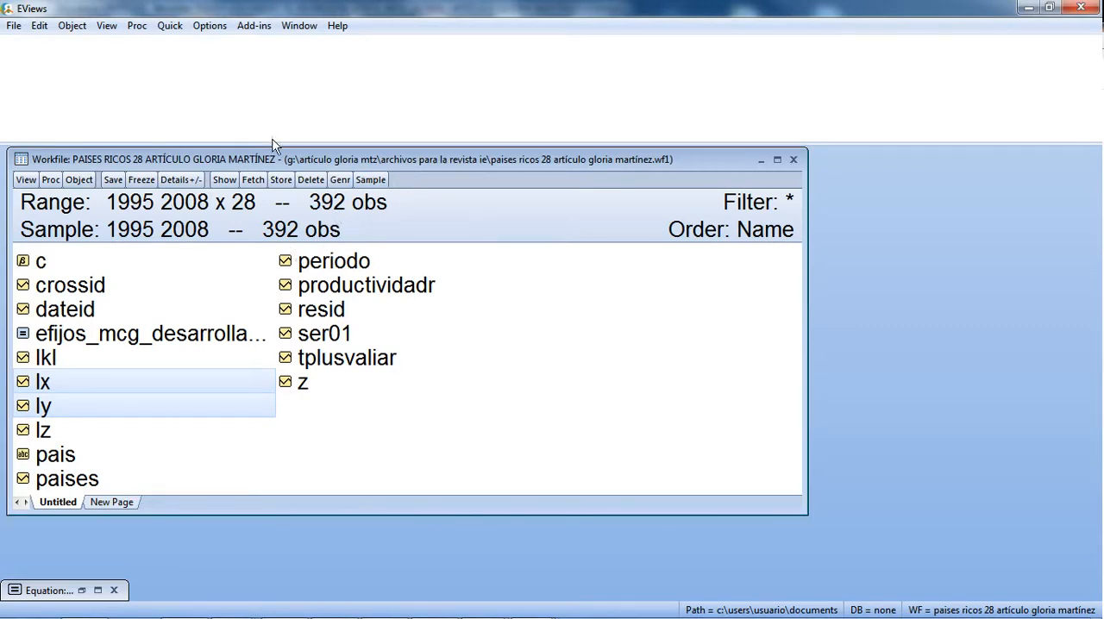
left_click(97, 591)
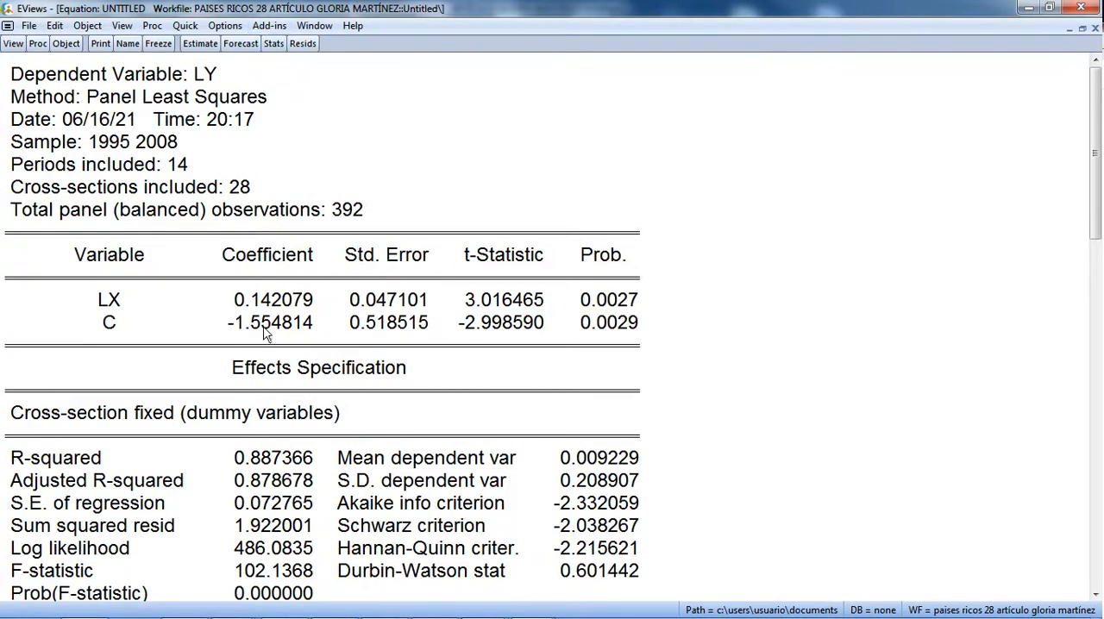
Step: Return to the 44-country EViews window and complete the "ricos" entry in the command area with .14
key("alt+Tab")
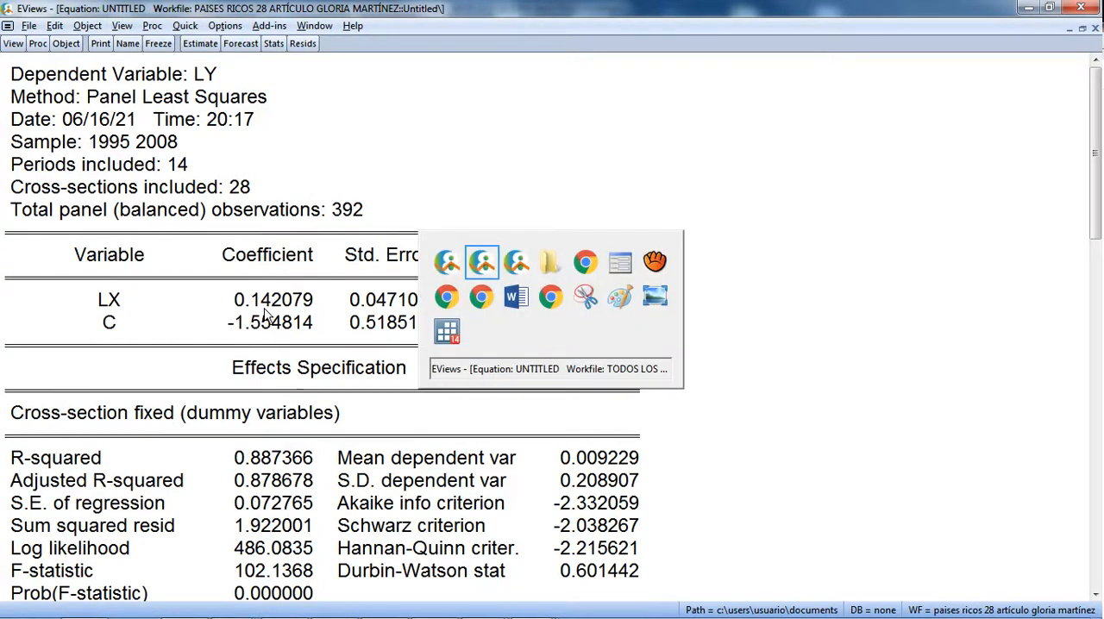
key("alt+Tab")
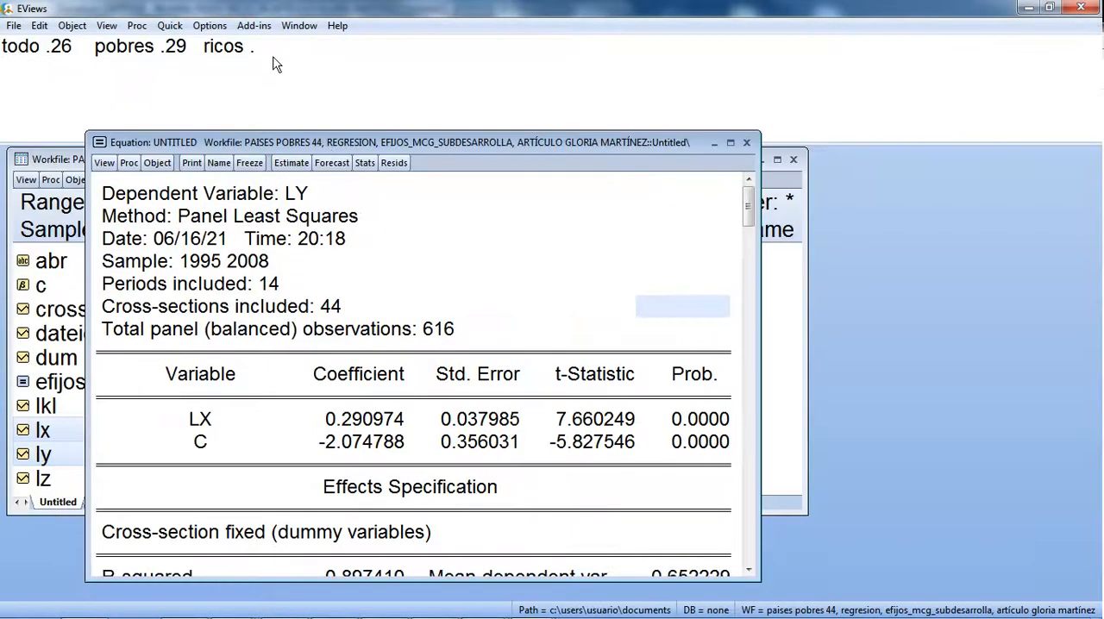
left_click(278, 47)
type("14")
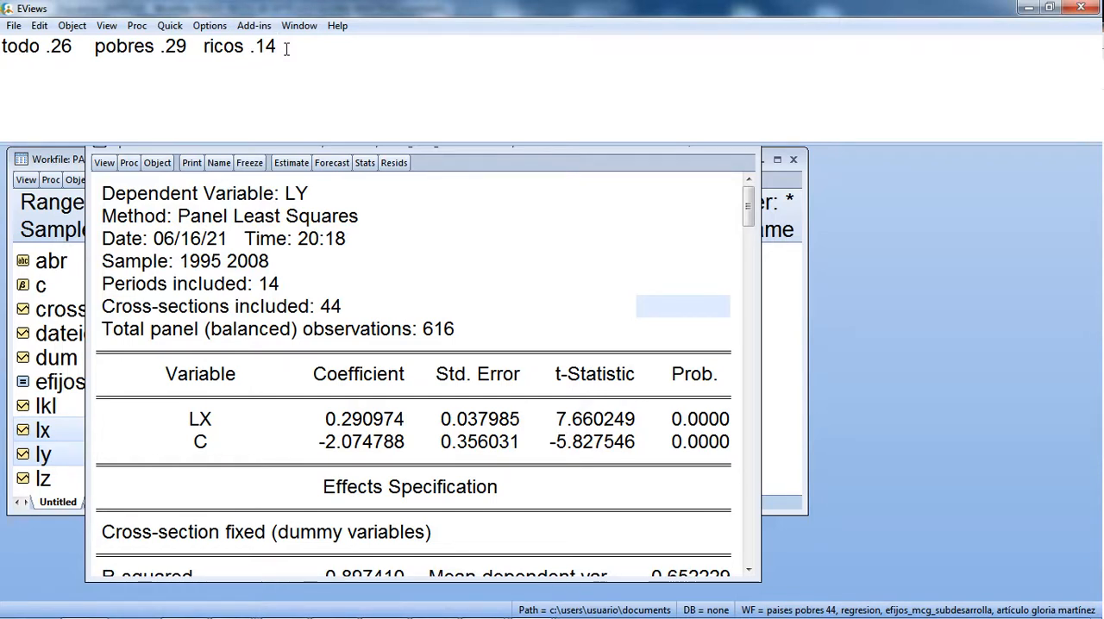
Step: Bring the article's browser window into view, compare its three published productivity coefficients with the noted values, and return to EViews
left_click_drag(1103, 34, 865, 22)
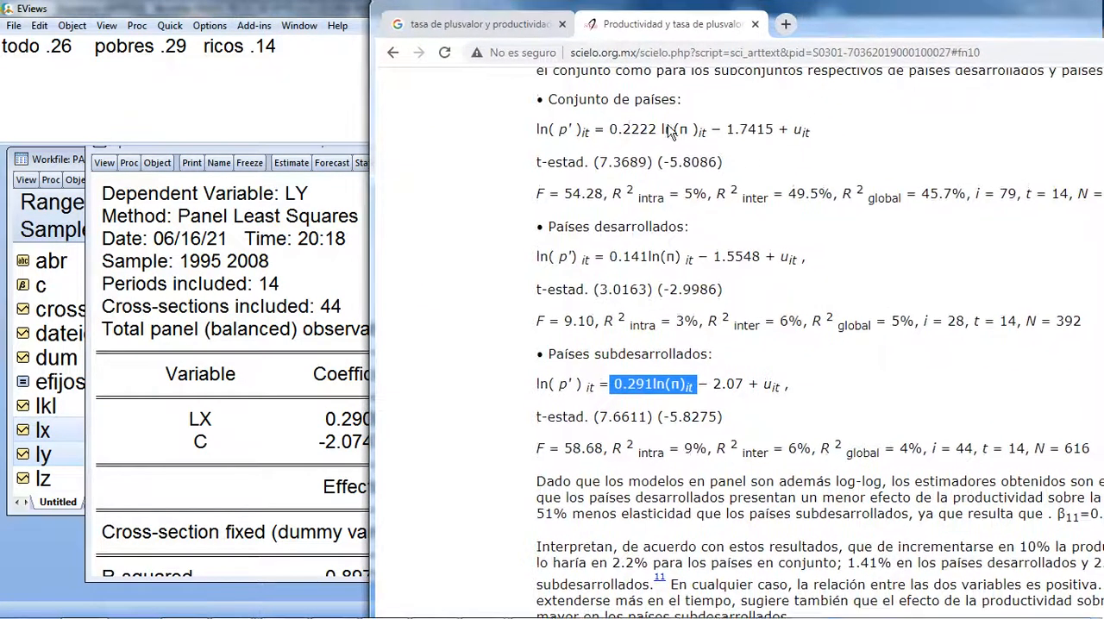
left_click_drag(622, 130, 651, 132)
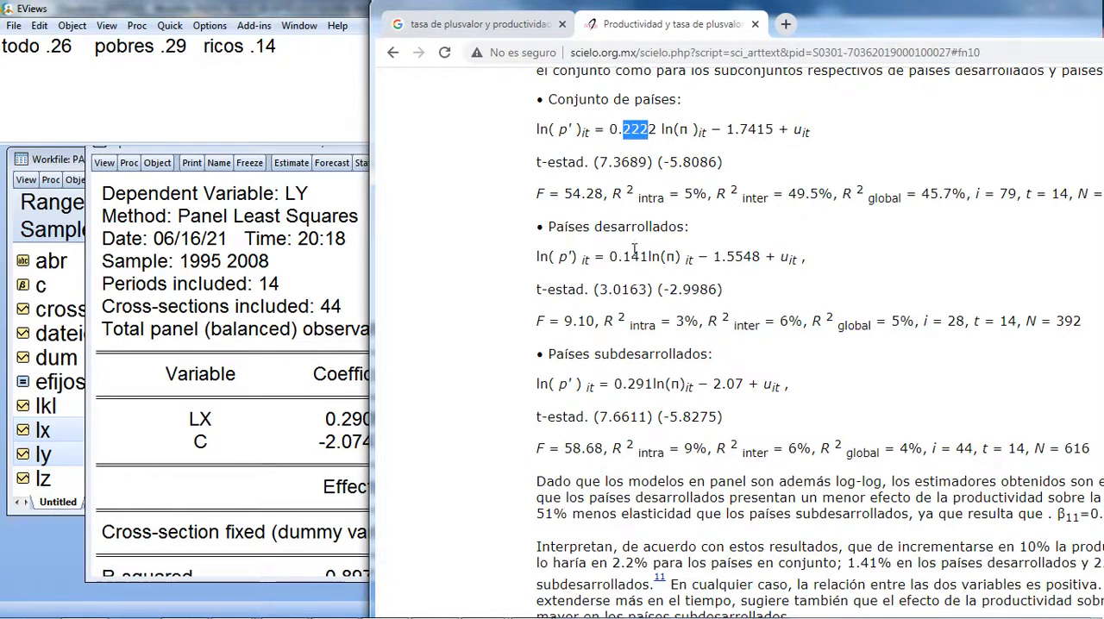
left_click_drag(610, 257, 640, 257)
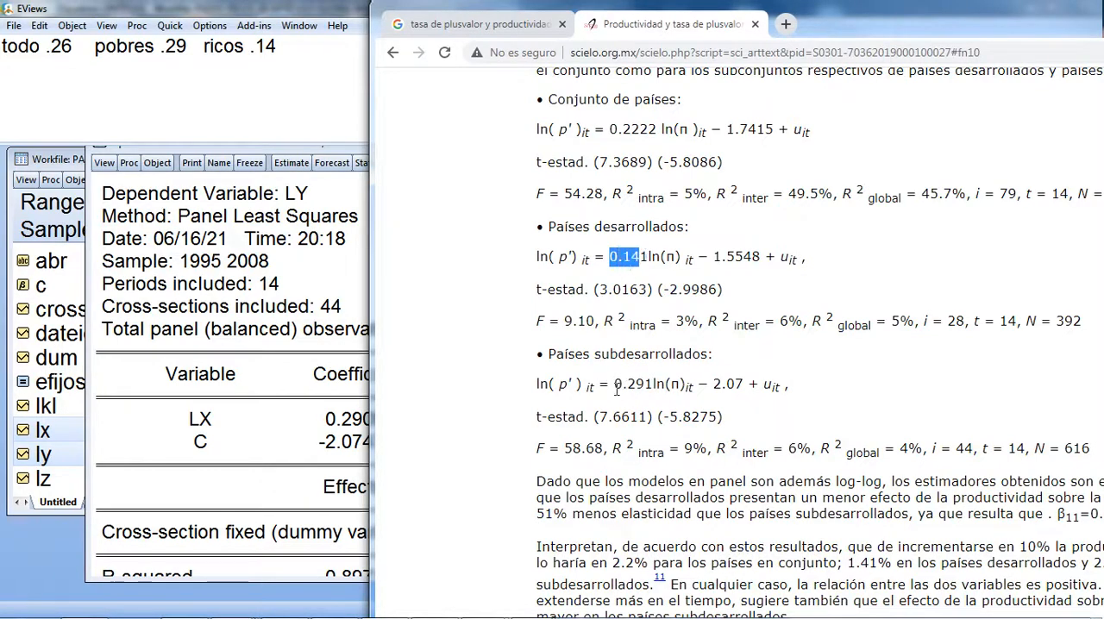
left_click_drag(614, 385, 670, 372)
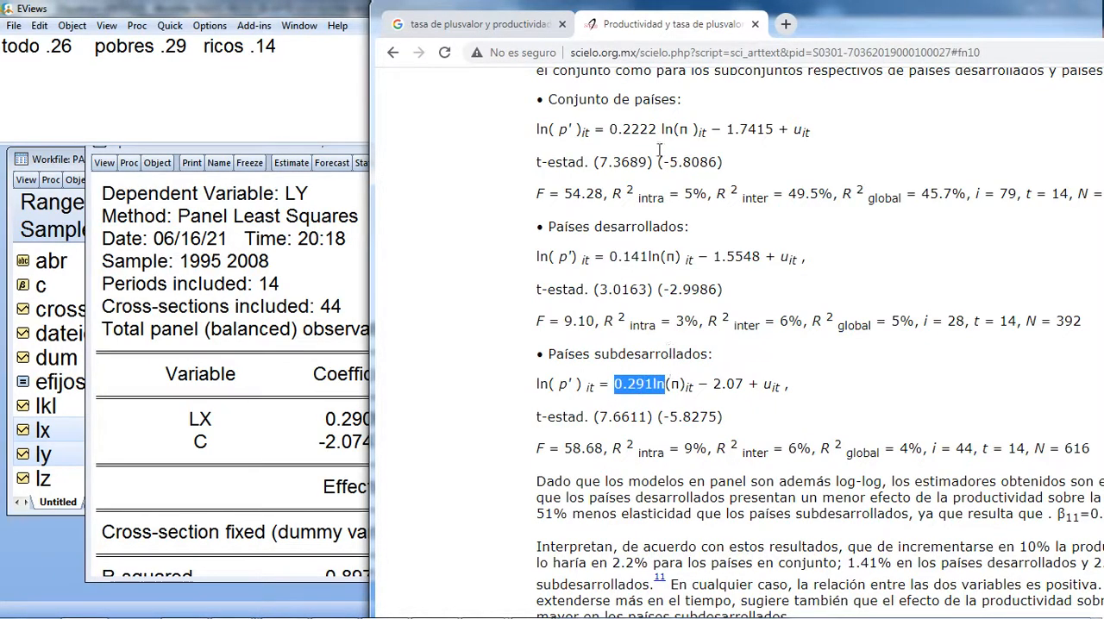
left_click_drag(846, 20, 1103, 28)
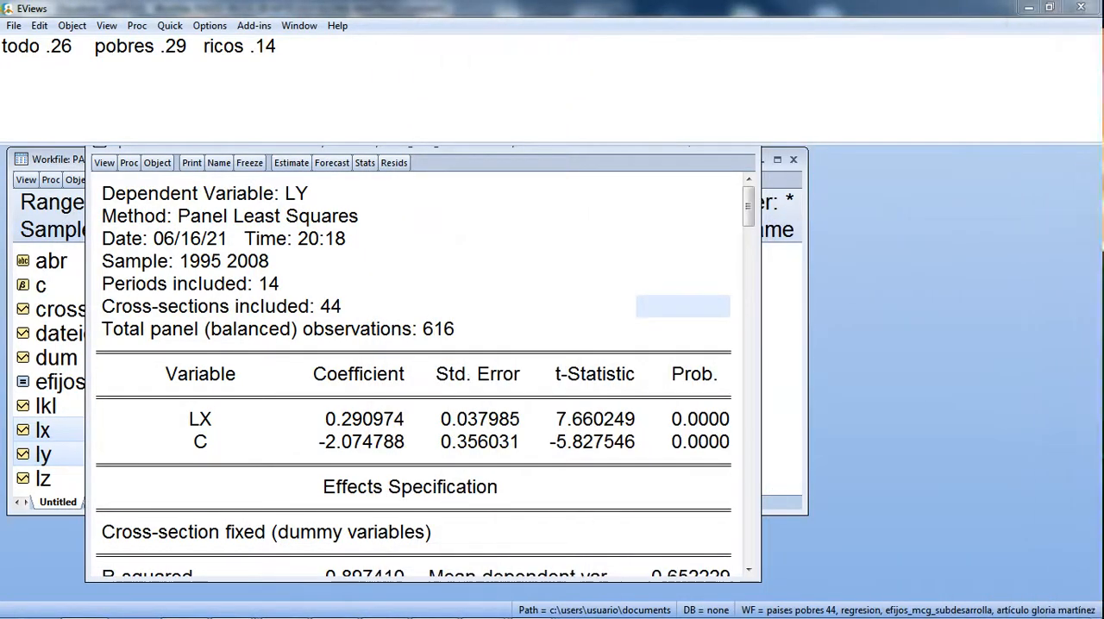
left_click(515, 79)
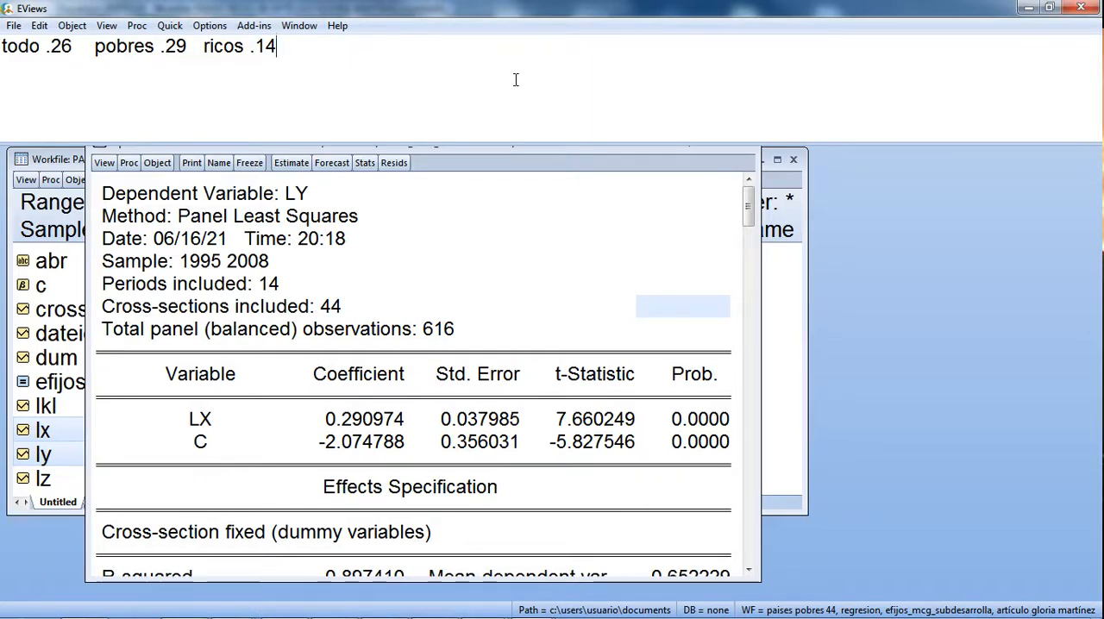
Step: Switch to the Word activity document, look through its instructions from the beginning, and return to the end below question 3
left_click(294, 607)
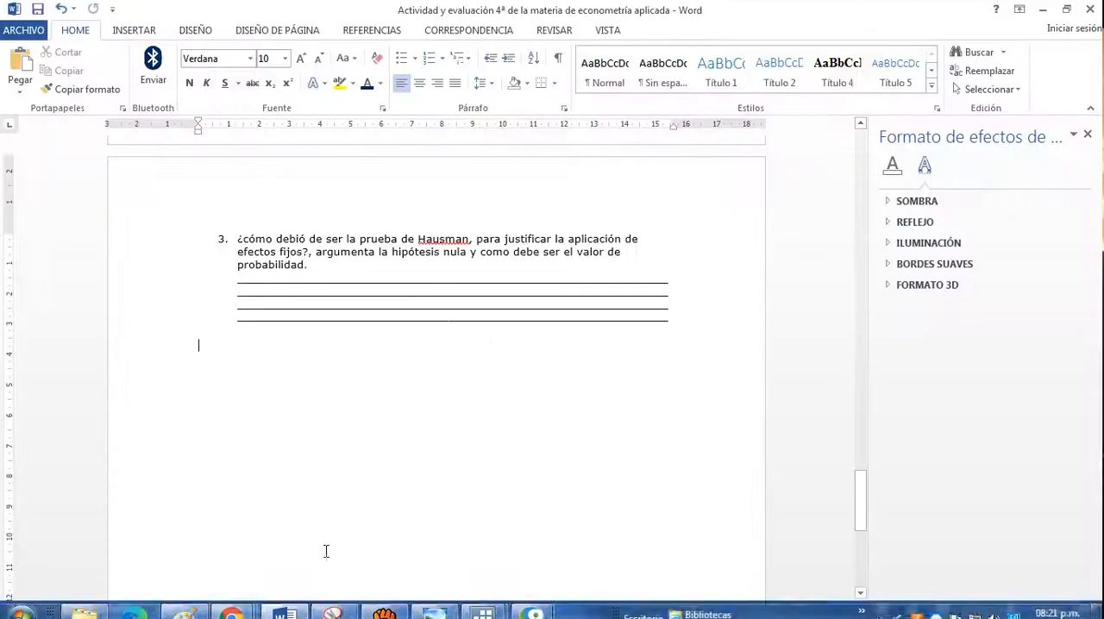
scroll(374, 312, "up", 10)
scroll(375, 312, "up", 15)
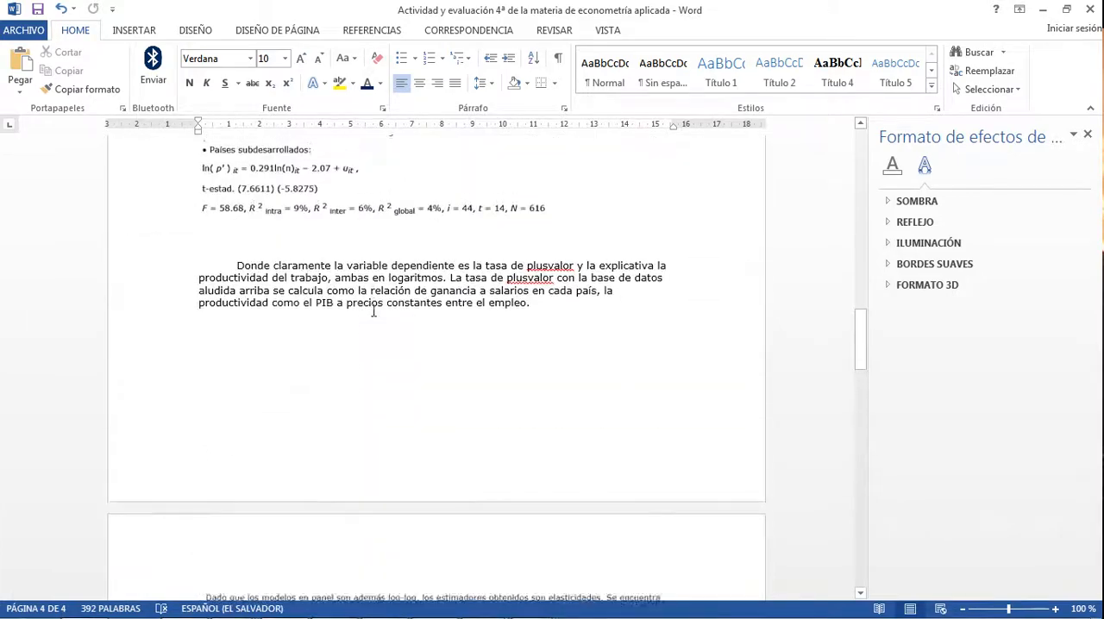
scroll(372, 306, "up", 4)
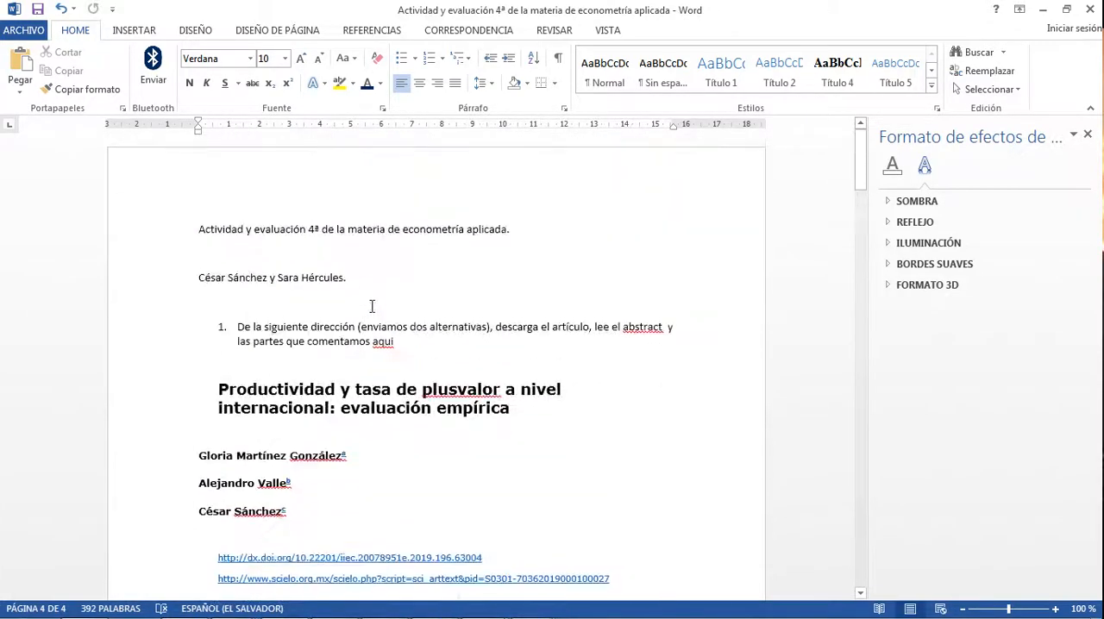
scroll(370, 327, "down", 20)
scroll(367, 345, "down", 20)
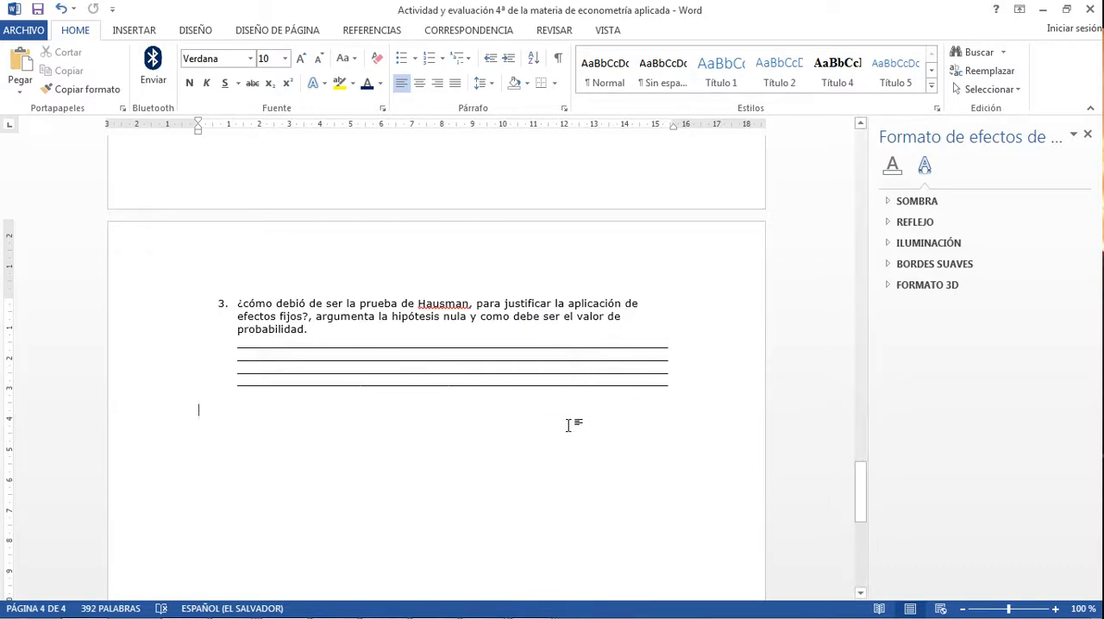
Step: Start numbered question 4 below question 3 with the text "Desarrolla la ecuación con datos de panel entre"
type("4. ")
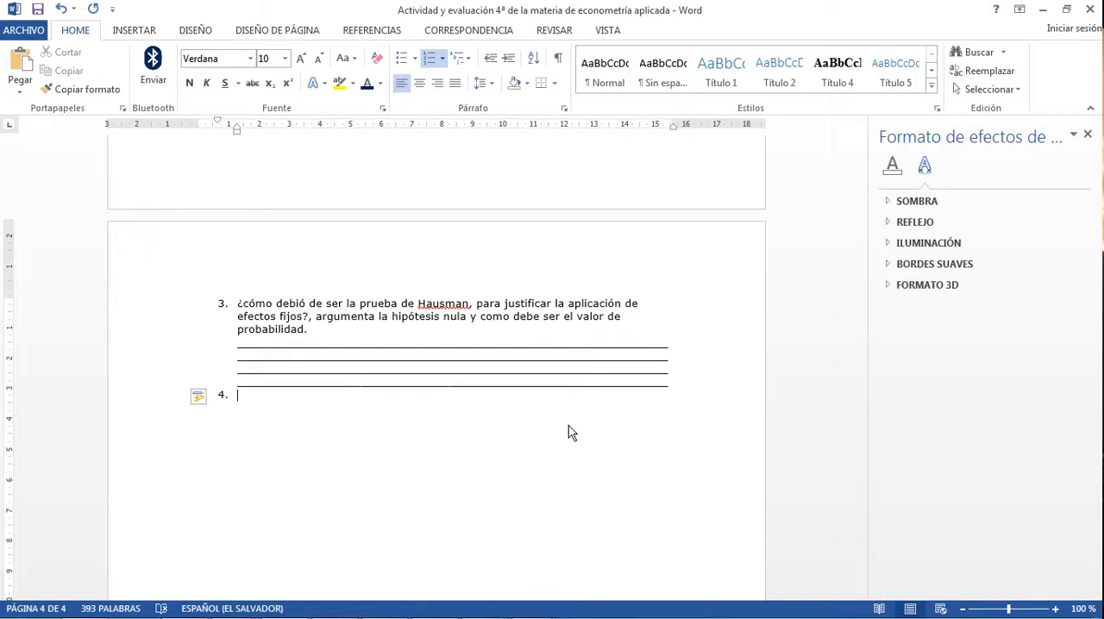
type("Desarrolla la ecuación con")
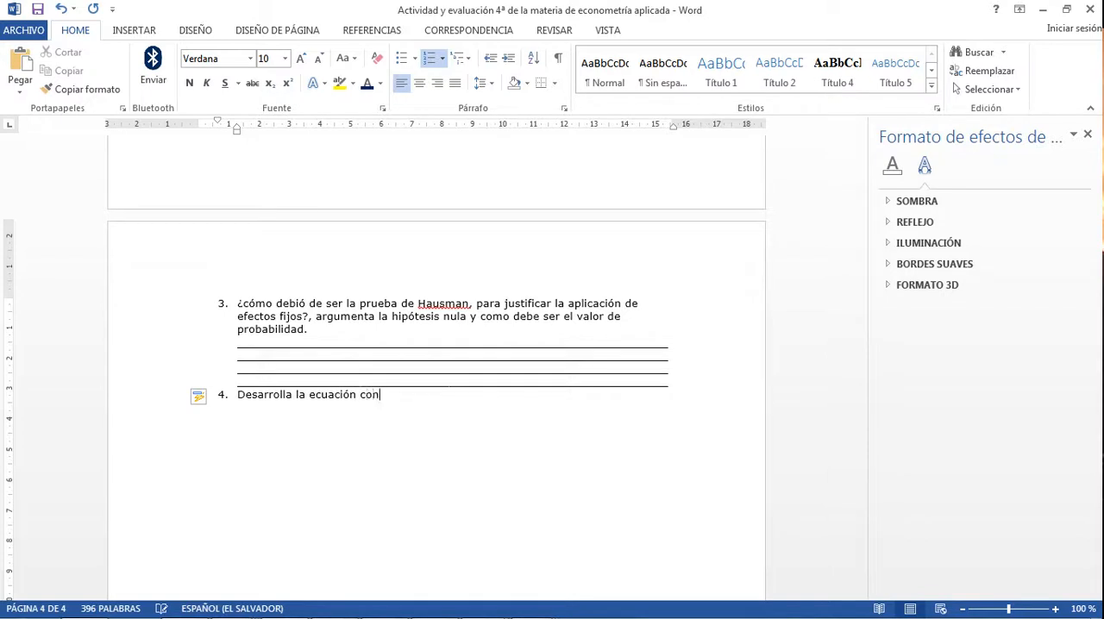
type(" datos de panel entre ")
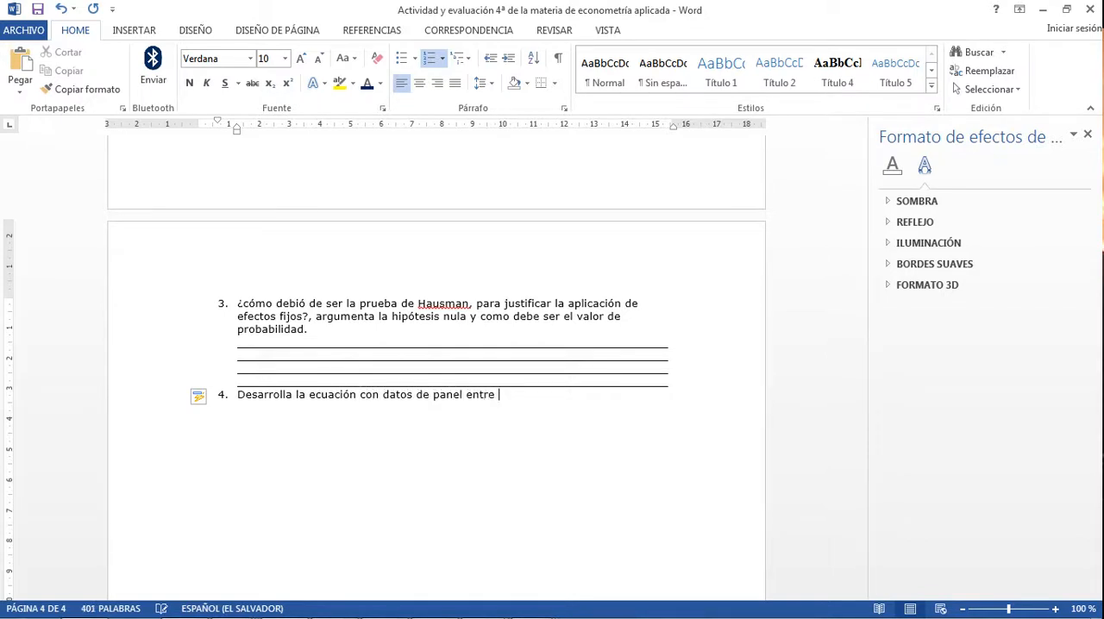
type("tln de tasa de plusvalor y l")
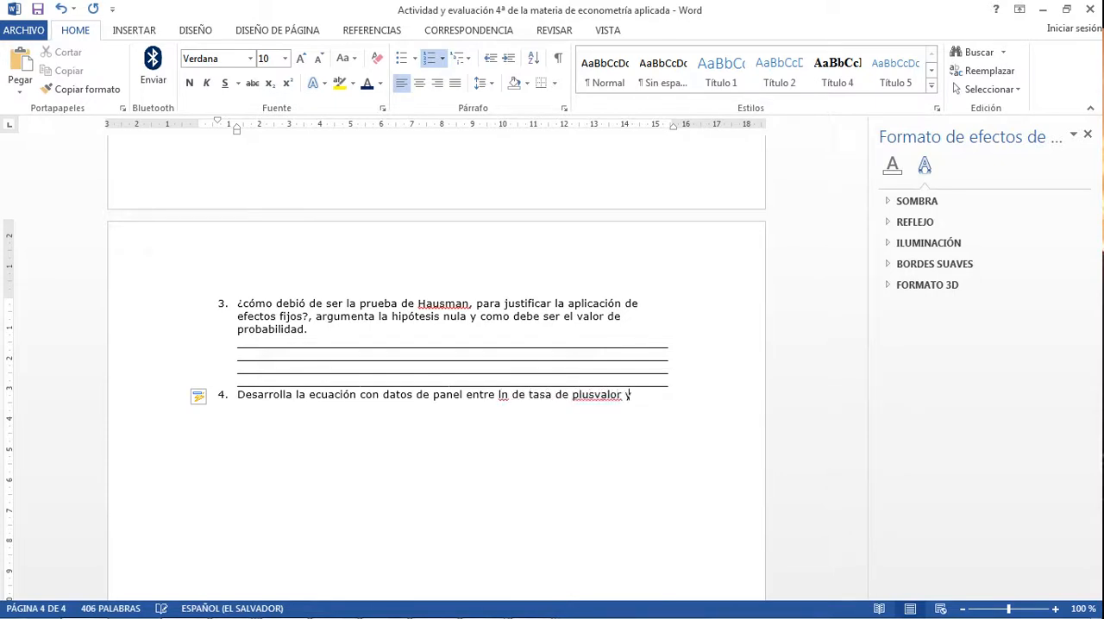
Step: Continue question 4 with "ln de tasa de plusvalor y ln de productividad"
key("BackSpace")
key("BackSpace")
type("ln de pro")
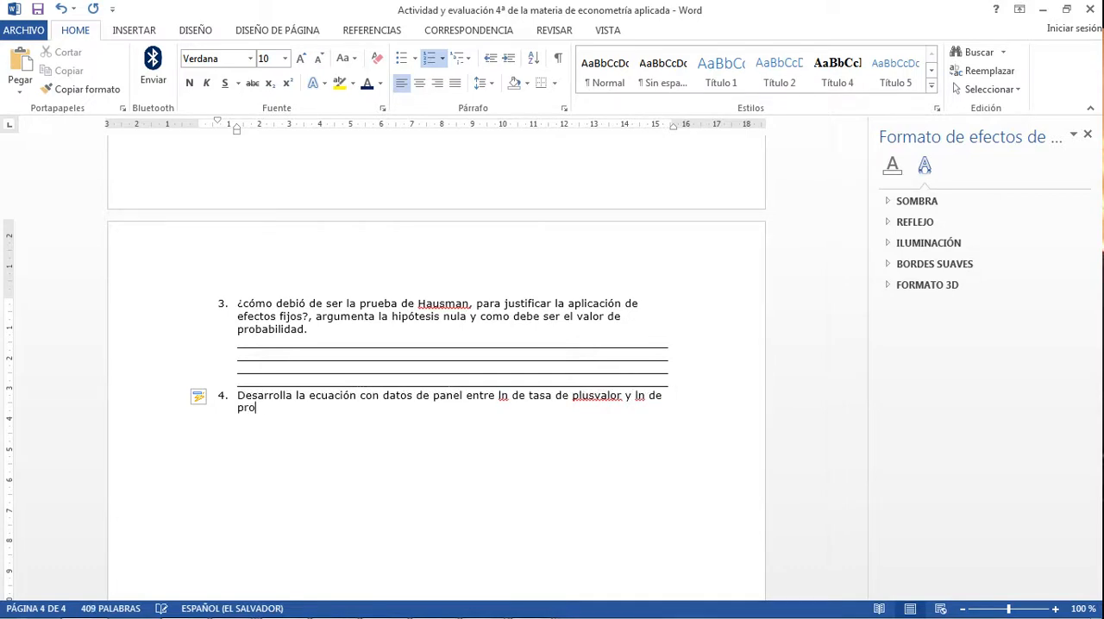
type("ductividad")
key("BackSpace")
key("BackSpace")
Step: Extend question 4 with ", con efectos fijos para: el total de"
type(", con efectos ")
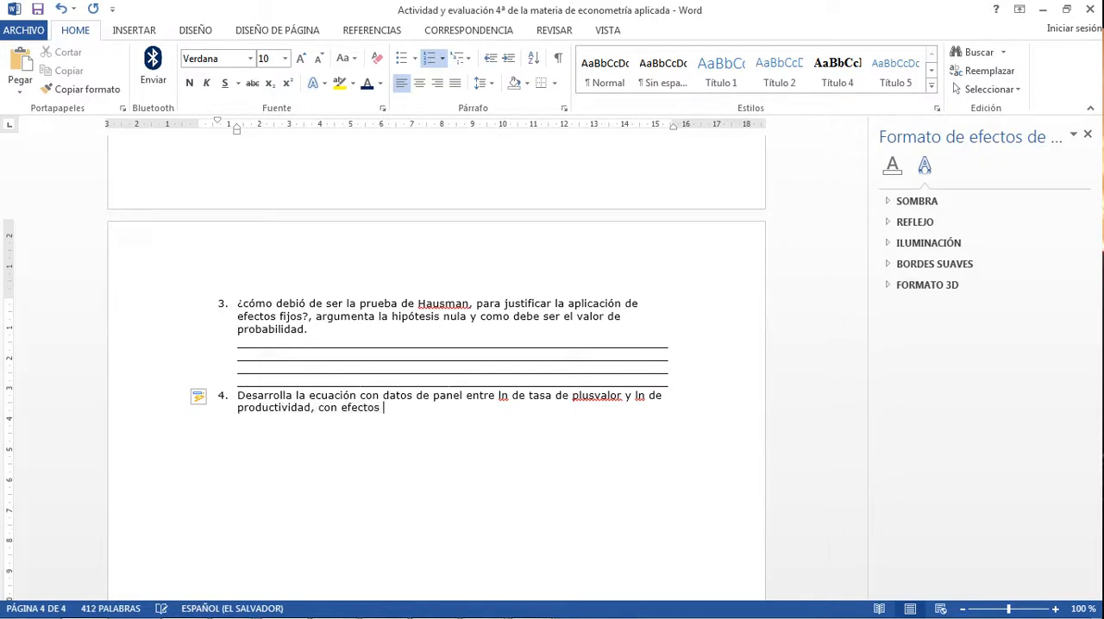
type("fijos para la")
key("BackSpace")
key("BackSpace")
key("BackSpace")
type(": el total de ")
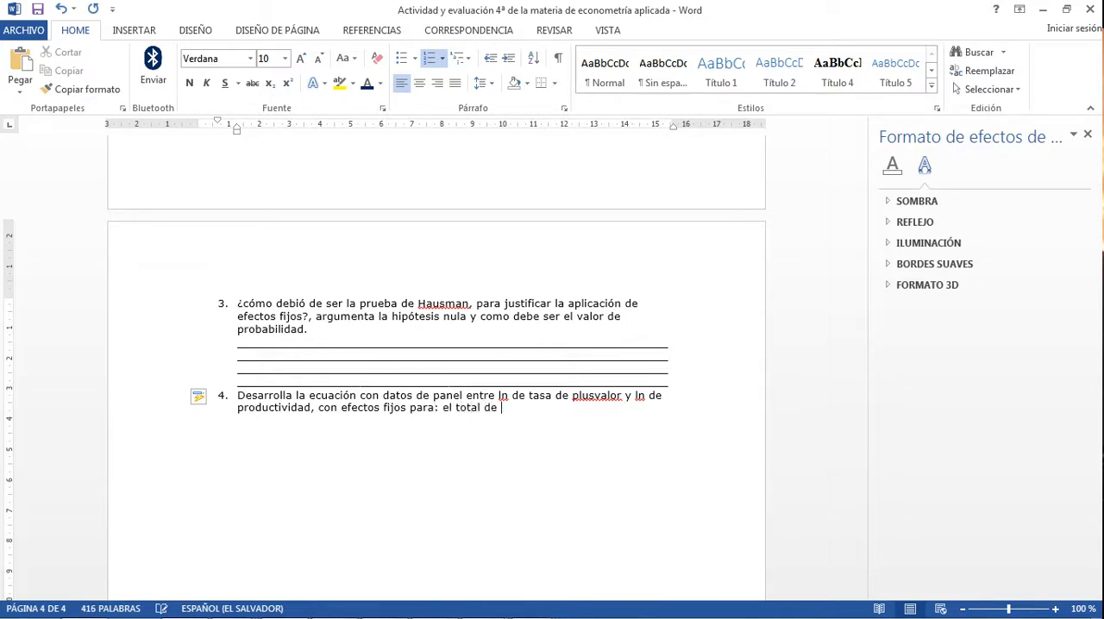
type("pais")
Step: Complete question 4's list of samples with "países, para los países ricos y para los países pobres"
type("para el")
key("BackSpace")
key("BackSpace")
type("los países ricos")
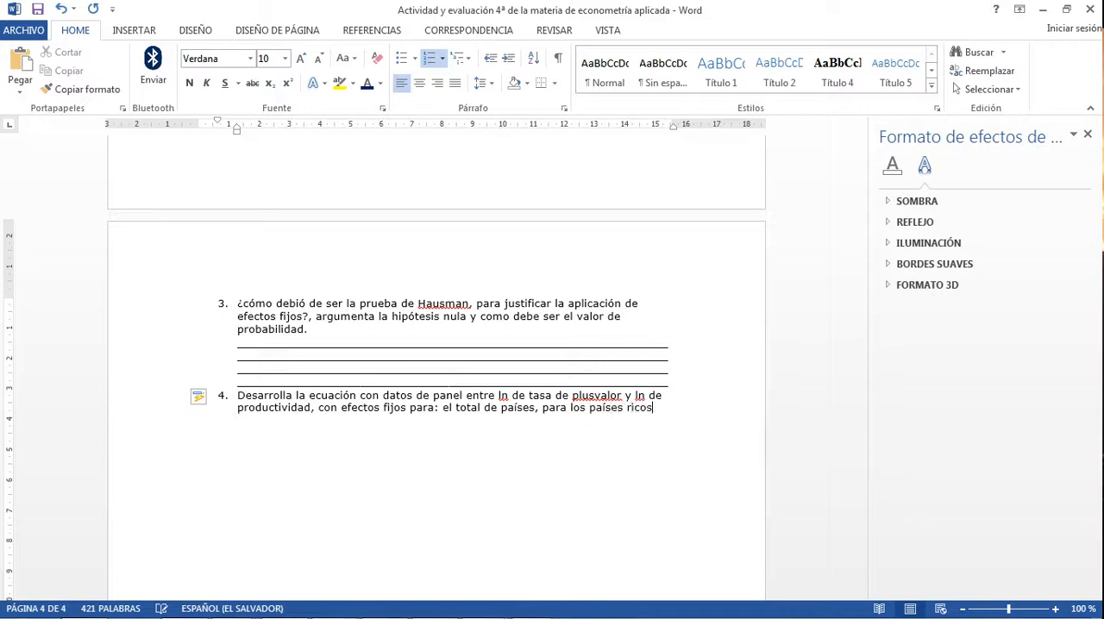
type(" y para los")
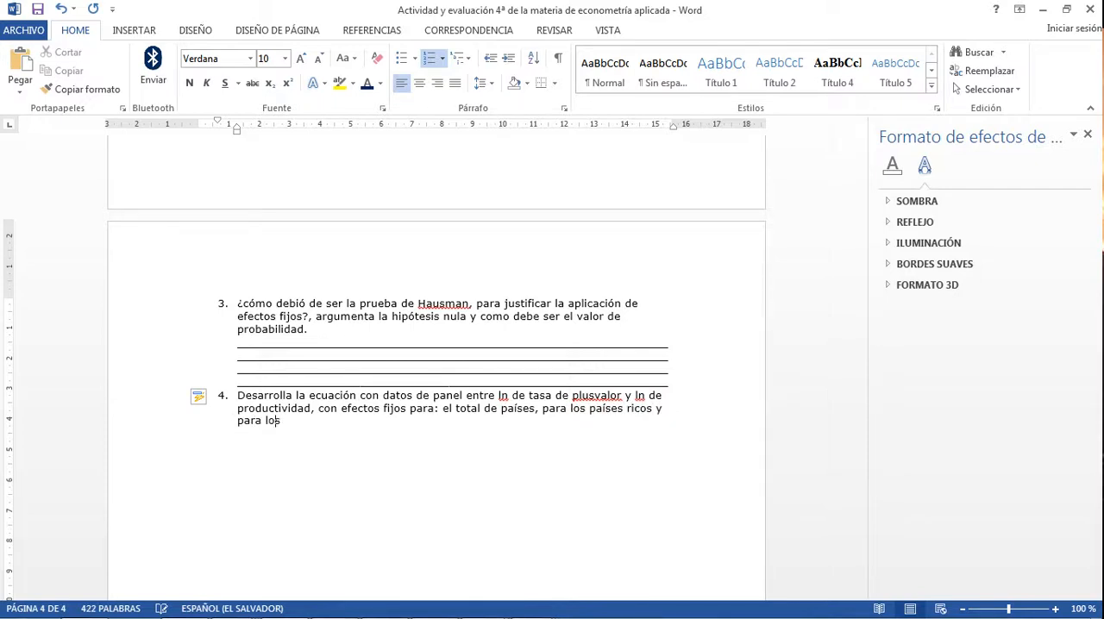
type(" países pobres...")
key("BackSpace")
key("BackSpace")
key("BackSpace")
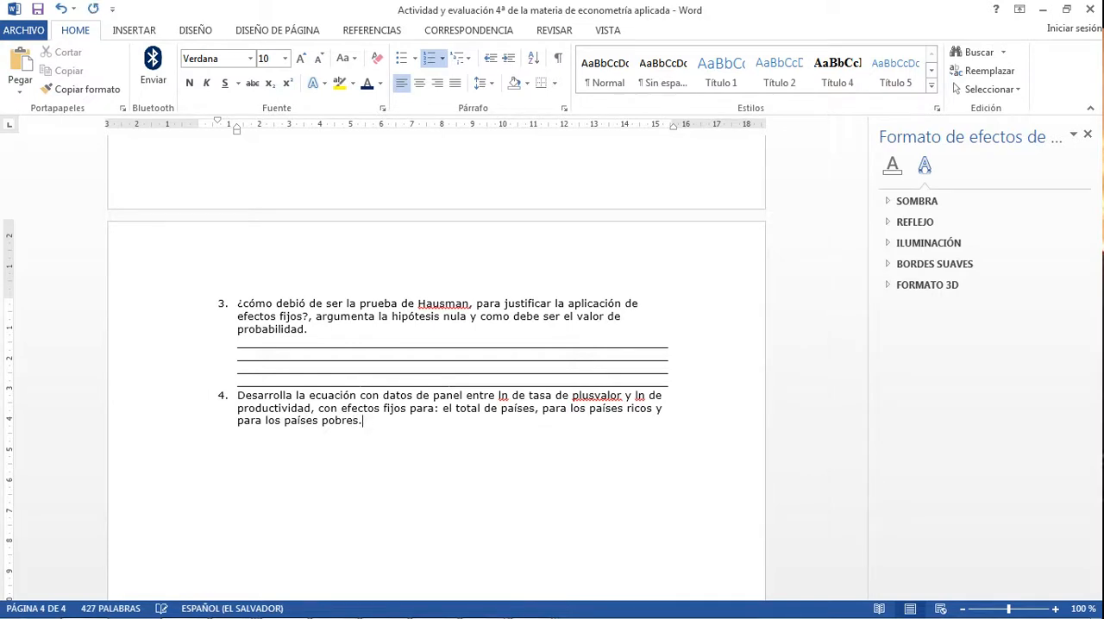
Step: Finish question 4 with "; es decir, que deberás de pegar TRES ECUACIONES."
type("En")
key("BackSpace")
key("BackSpace")
type("es decir, que dere")
key("BackSpace")
key("BackSpace")
type("berás de ")
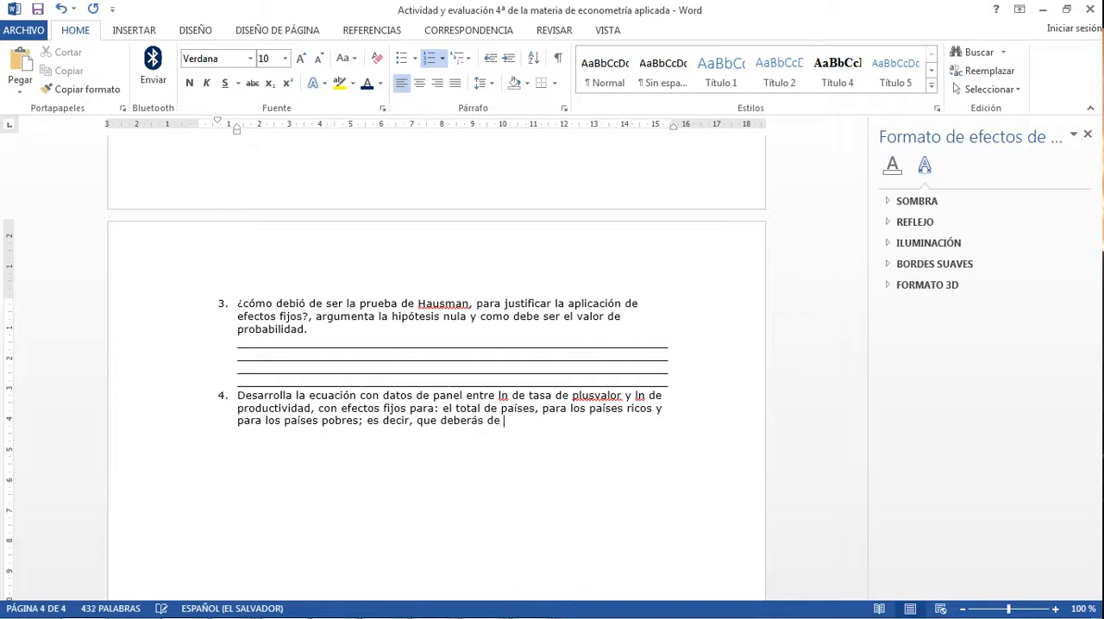
type("pegar TRES ECUA")
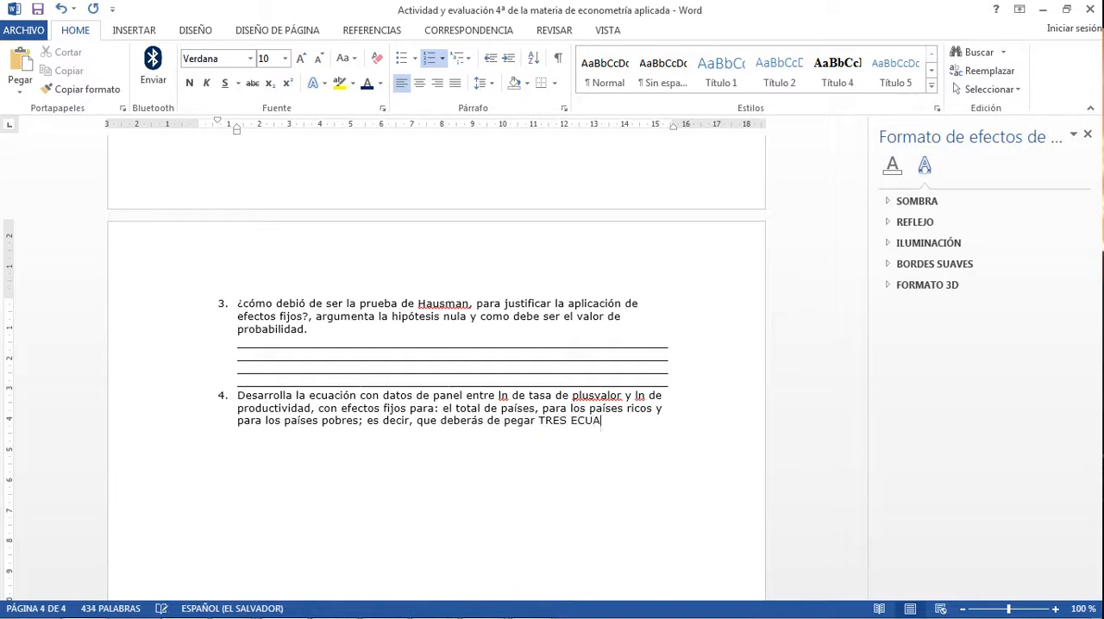
type("CIONES.")
Step: Add numbered question 5 below question 4, beginning with "Se pide además que obtengas"
key("Return")
key("Return")
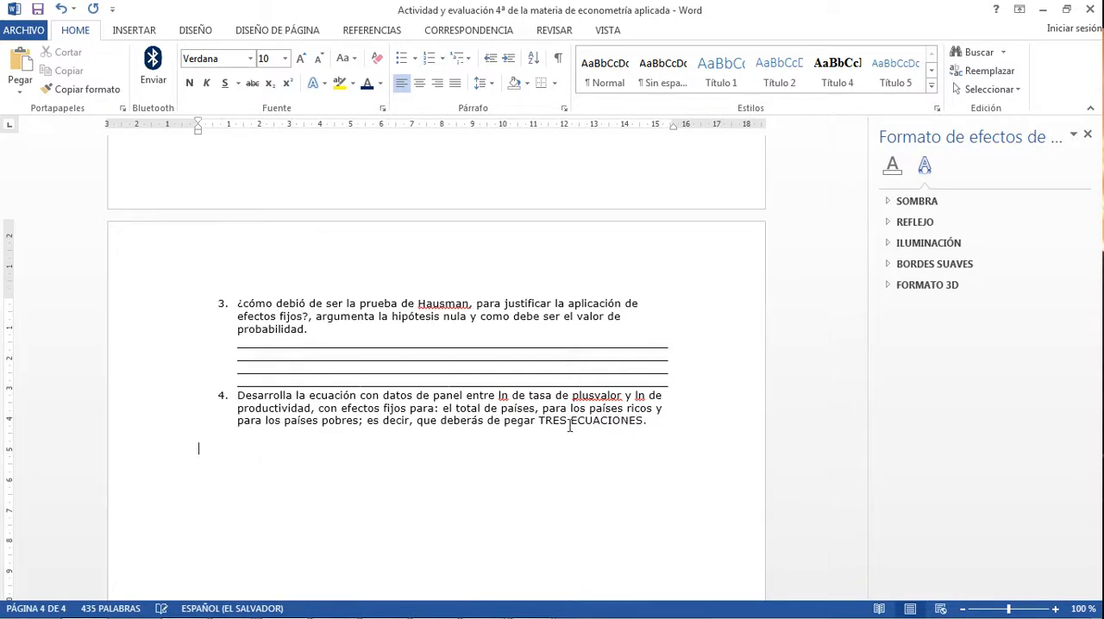
key("ctrl+z")
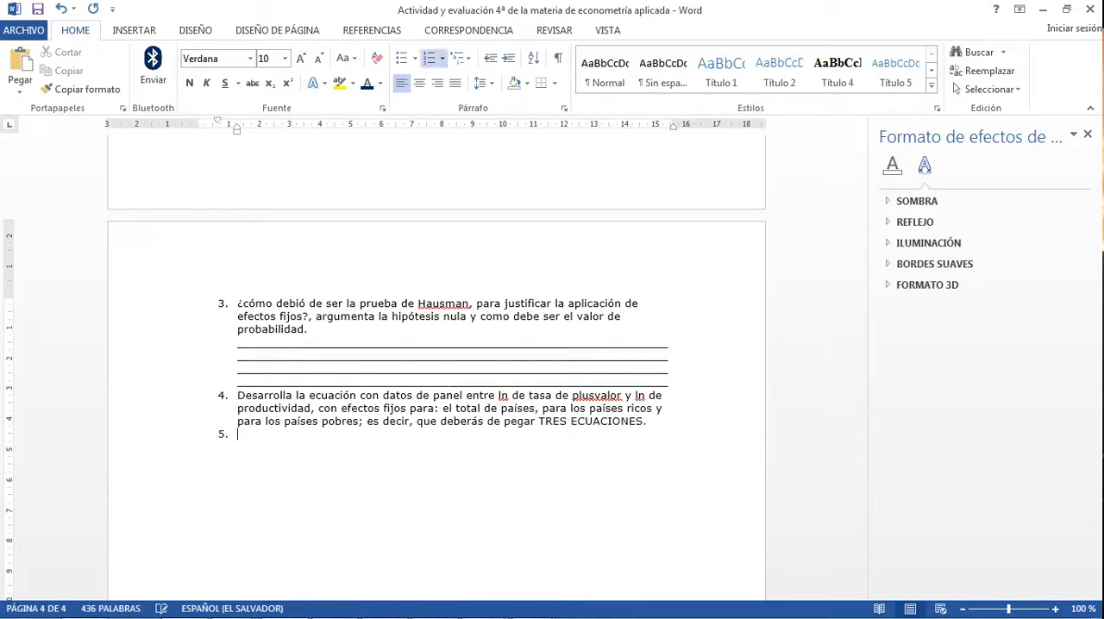
type("sER")
key("BackSpace")
key("BackSpace")
key("BackSpace")
type("Se pide además que obtengas")
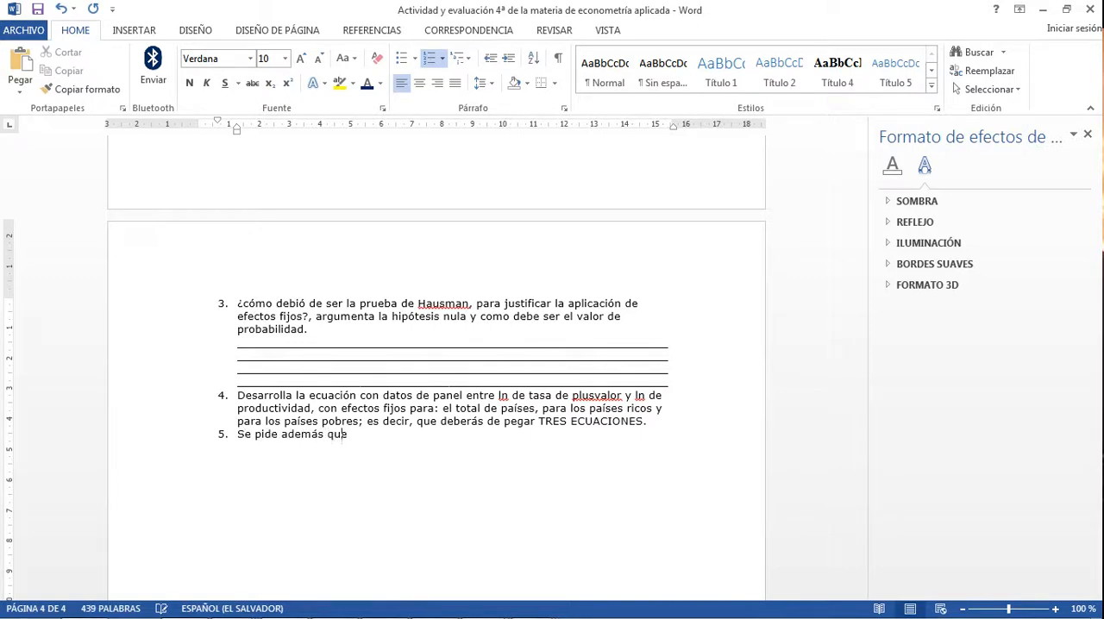
type(" la prubea de Ha")
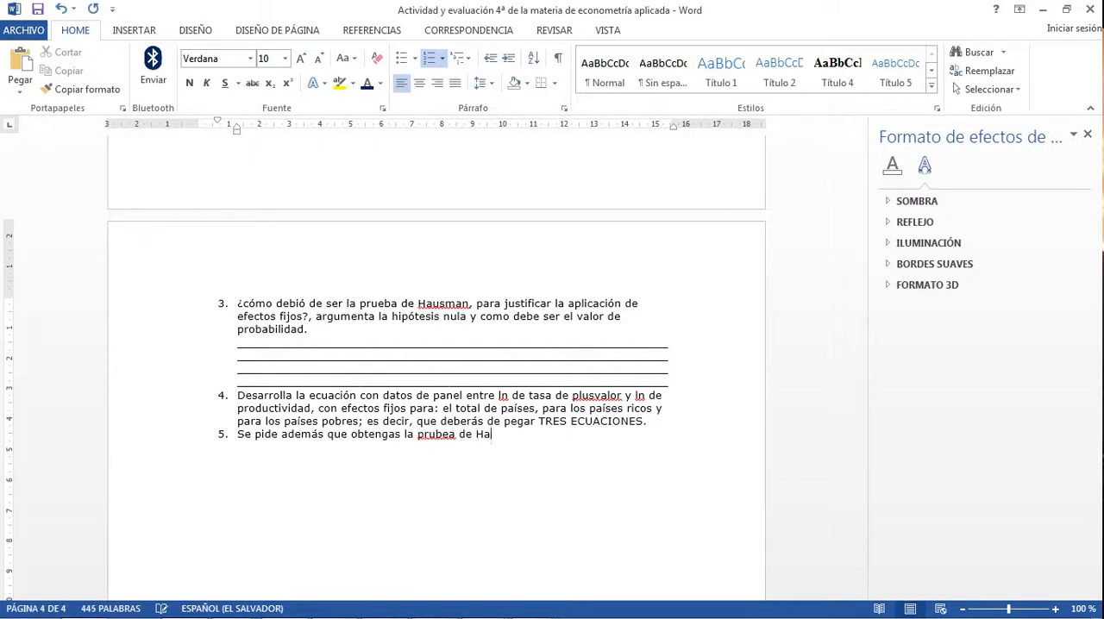
type("usman para el tot")
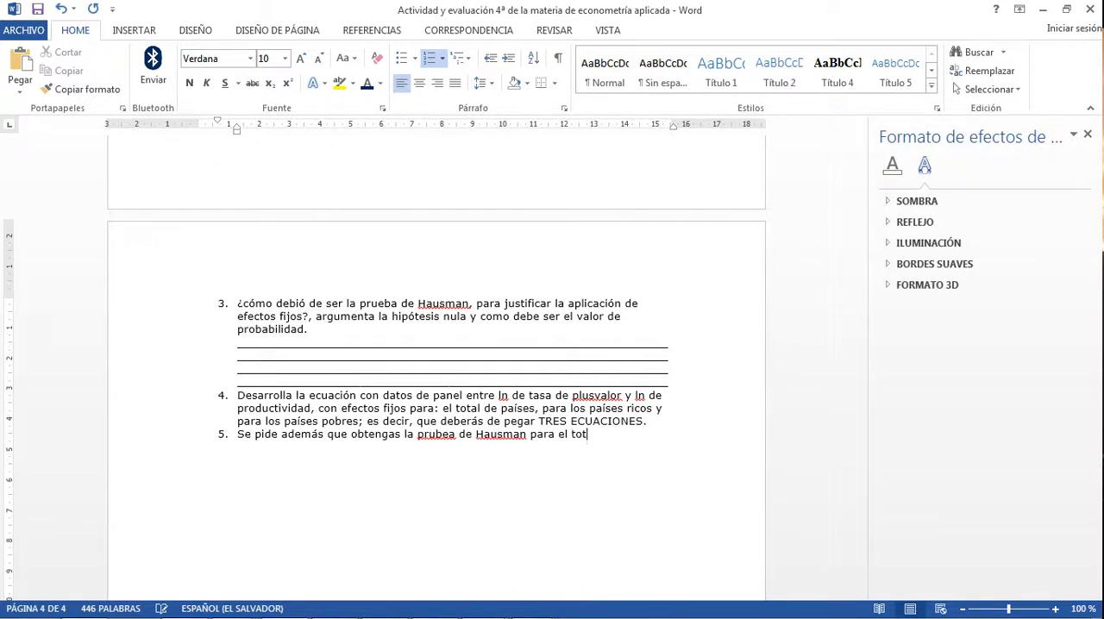
type("al de los países.")
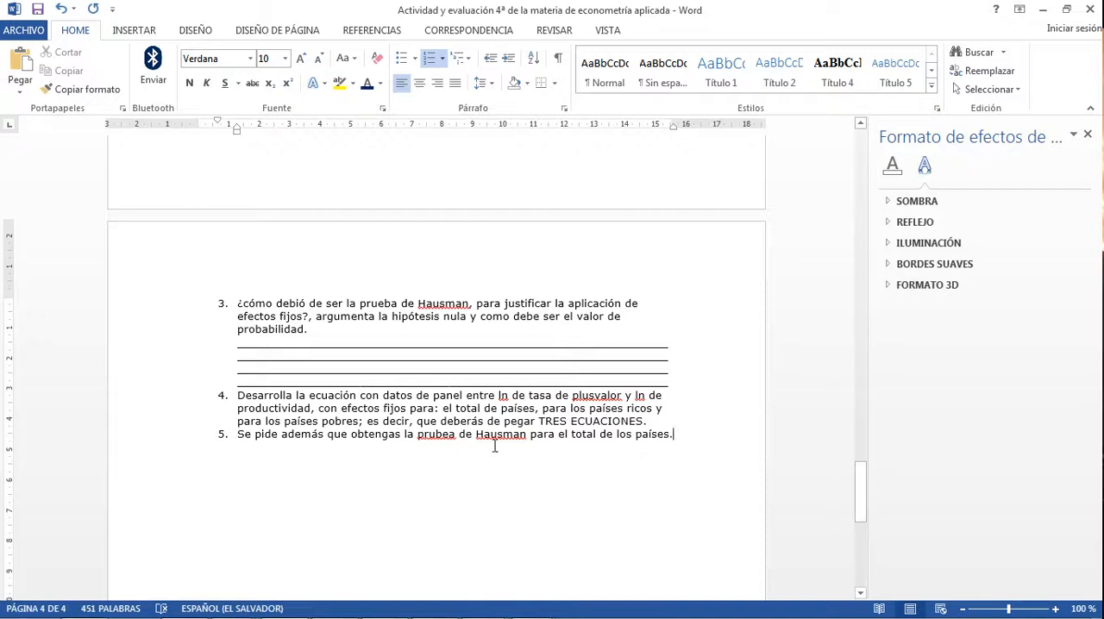
Step: Complete question 5 with "la prueba de Hausman para el total de los países.", using the spelling suggestion "prueba"
right_click(435, 437)
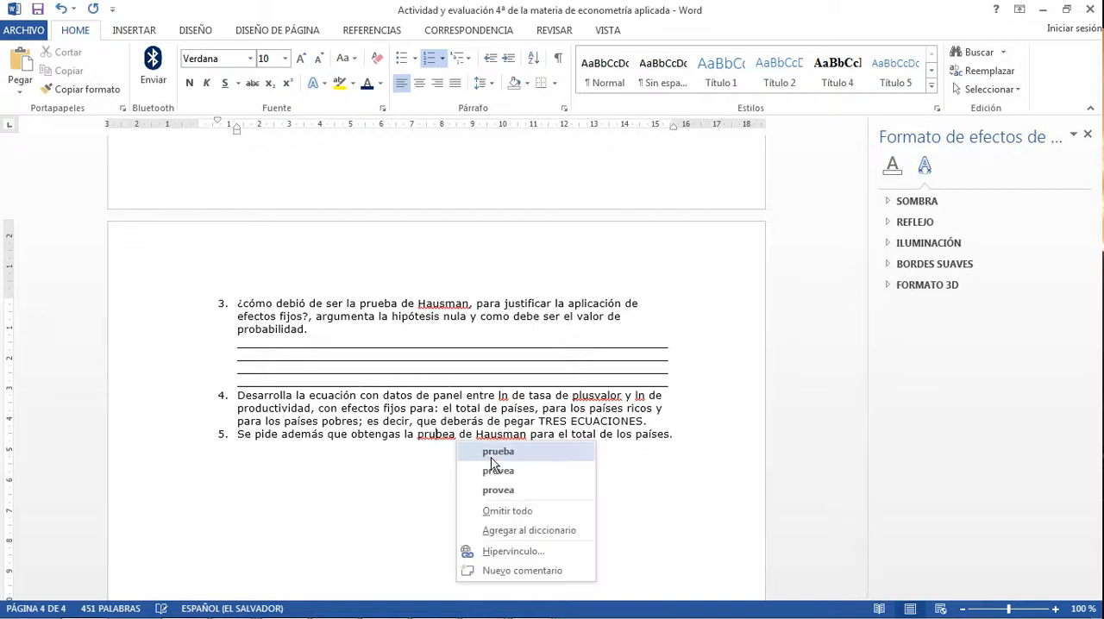
left_click(497, 452)
Step: Insert blank lines below question 4 and add the answer labels "a.", "b." and "c." on separate lines
left_click(653, 422)
key("Return")
key("Return")
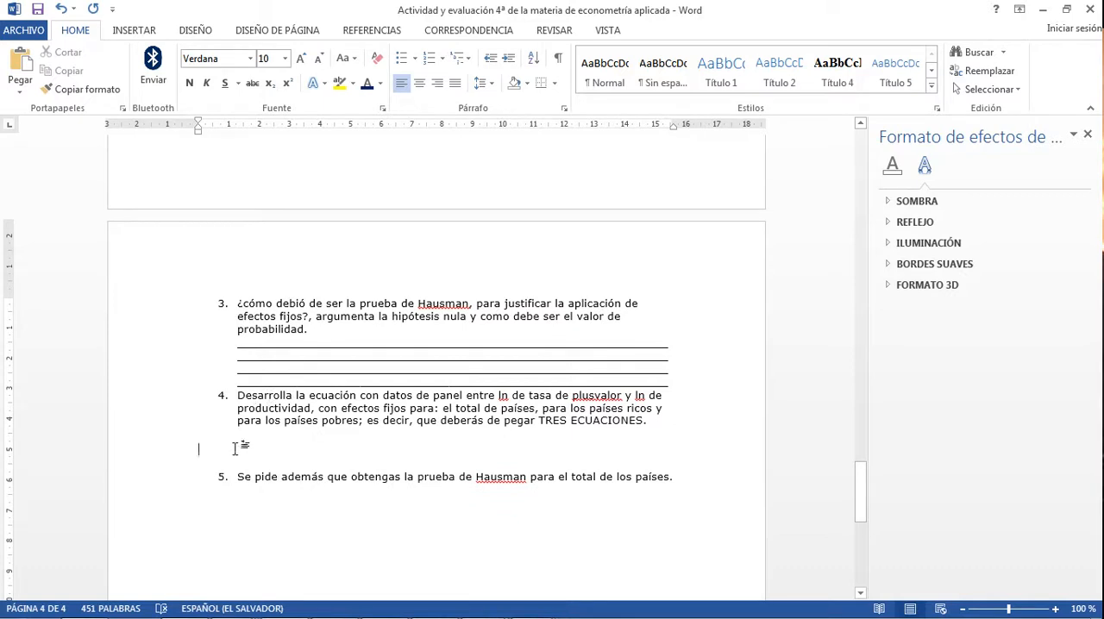
key("Return")
key("Return")
type("a")
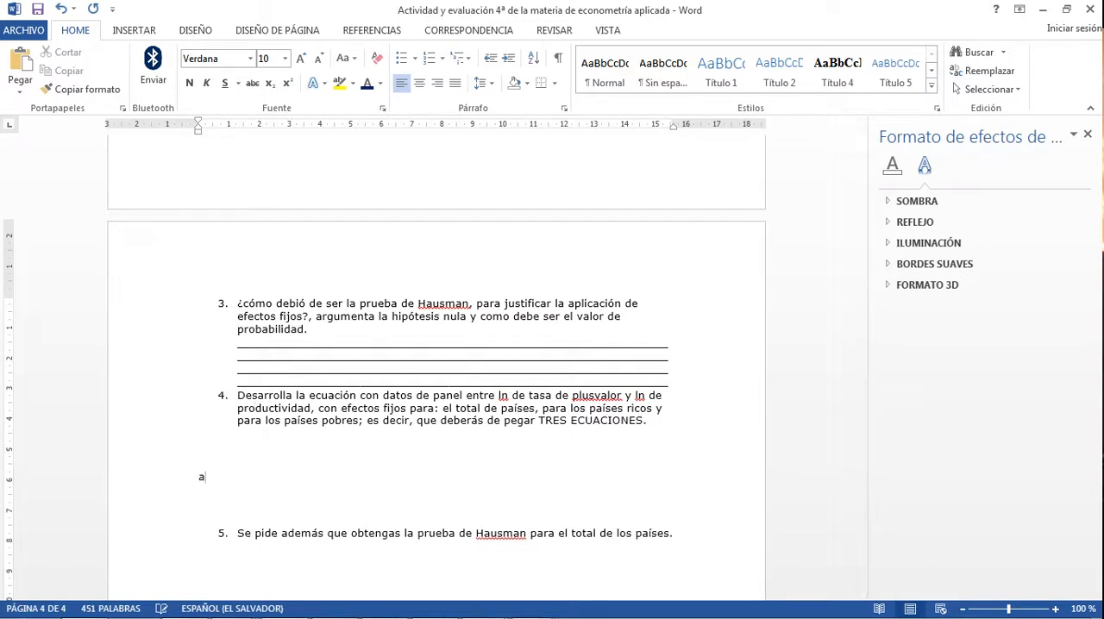
type(".")
key("Return")
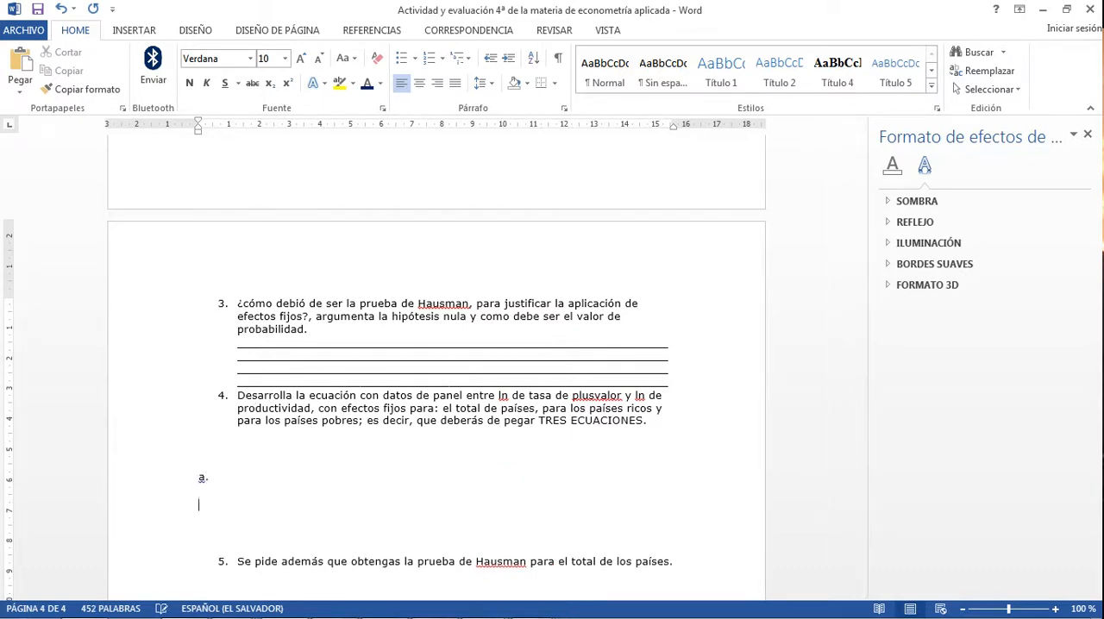
type("b.")
key("Return")
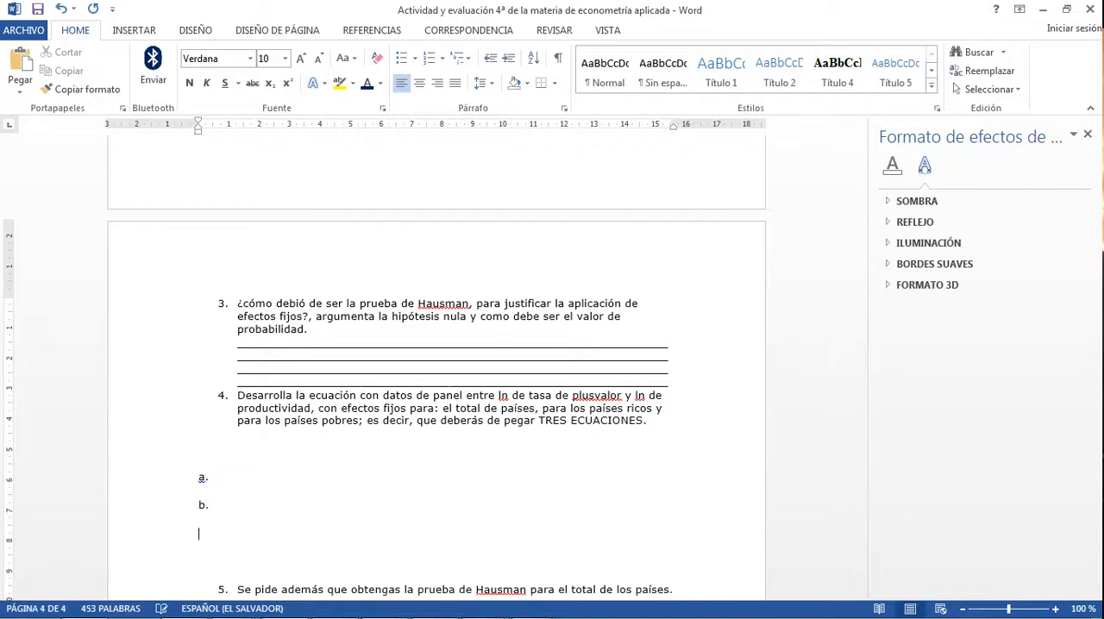
type("c.")
Step: Add the answer line "Hausman para el total de los países." below question 5
scroll(254, 528, "down", 5)
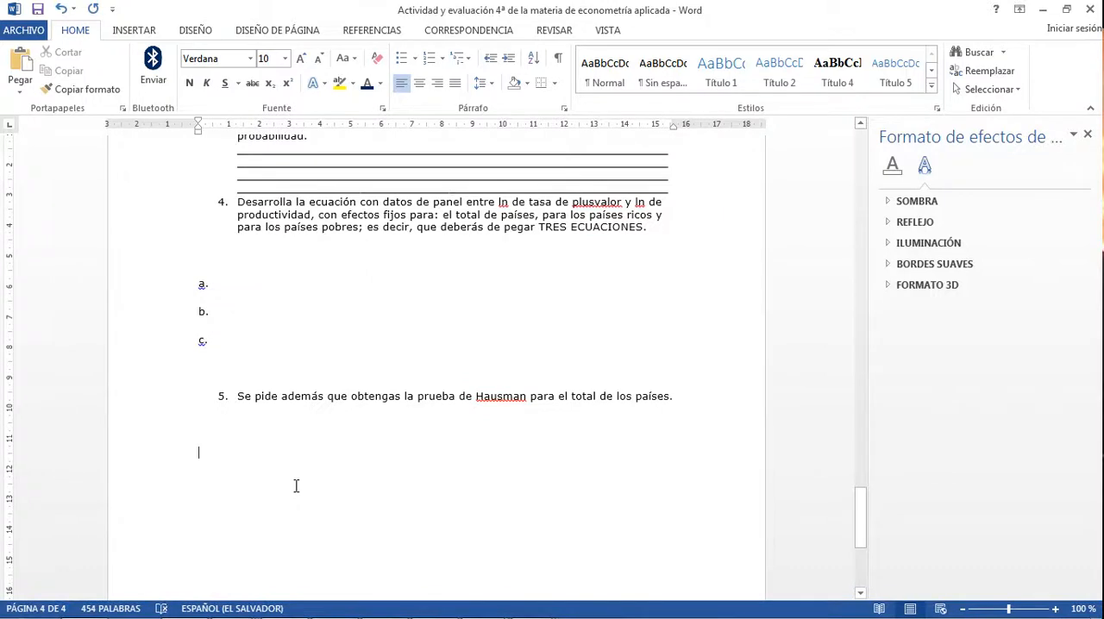
type("Haus")
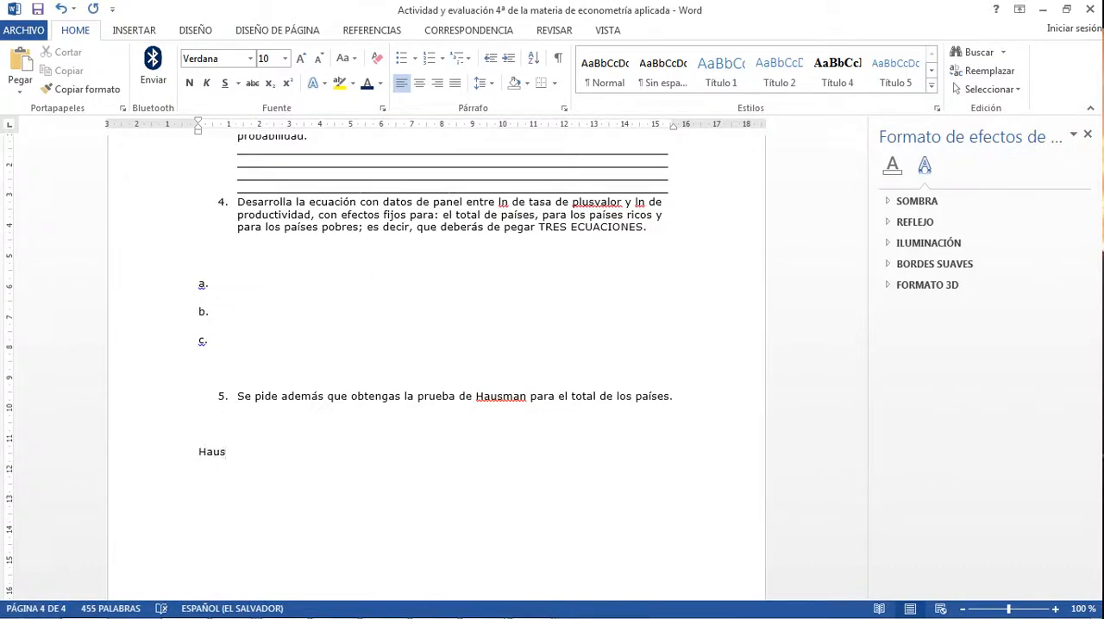
type("man para el total de los ")
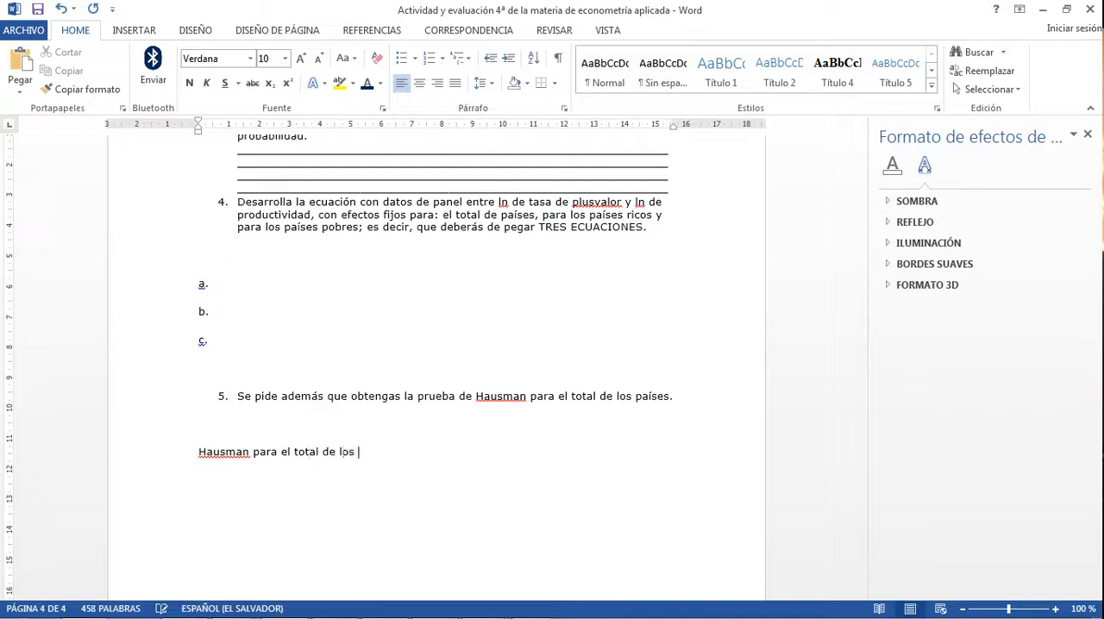
type("pa ´")
type("íses.")
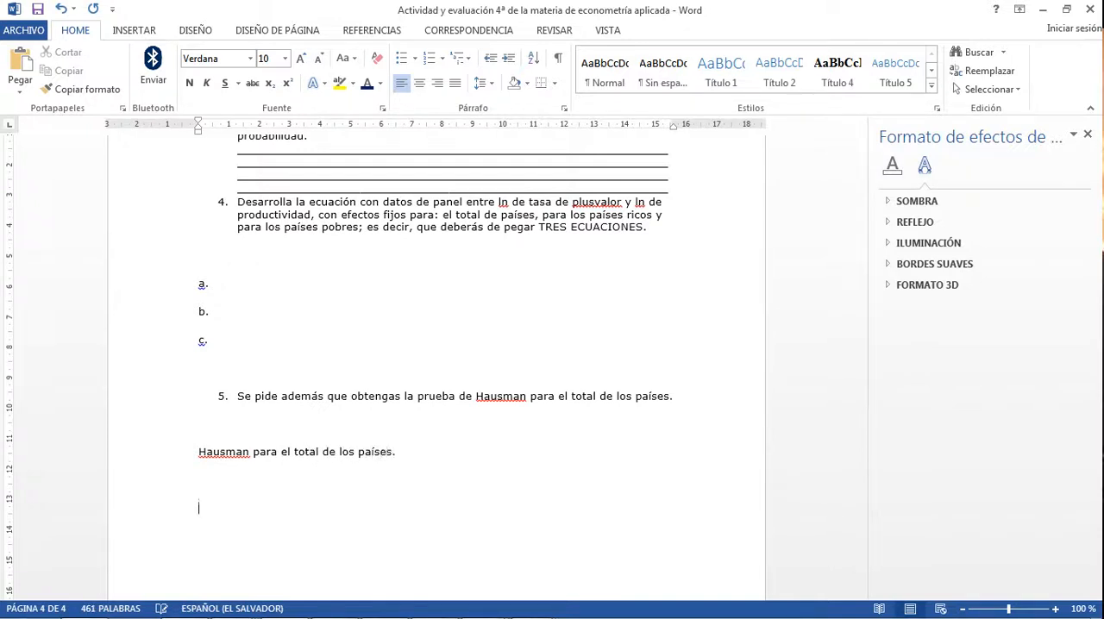